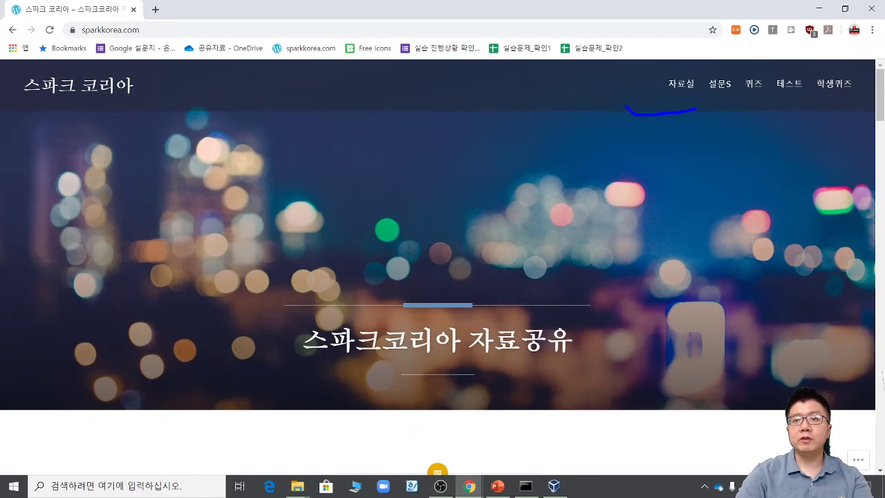
# Step: Go to 자료실, open the 교재[기본편] OneDrive folder and highlight 01. 설치 프로그램
pyautogui.moveTo(476, 88); pyautogui.dragTo(581, 70)
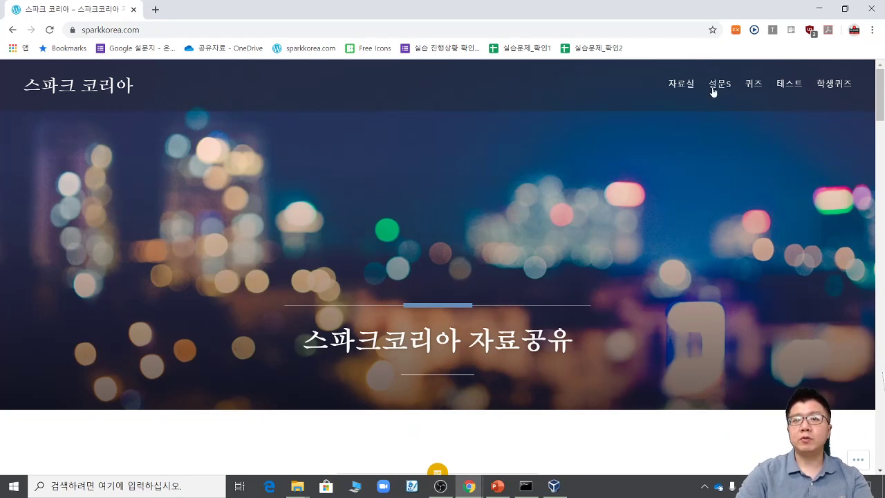
pyautogui.click(685, 83)
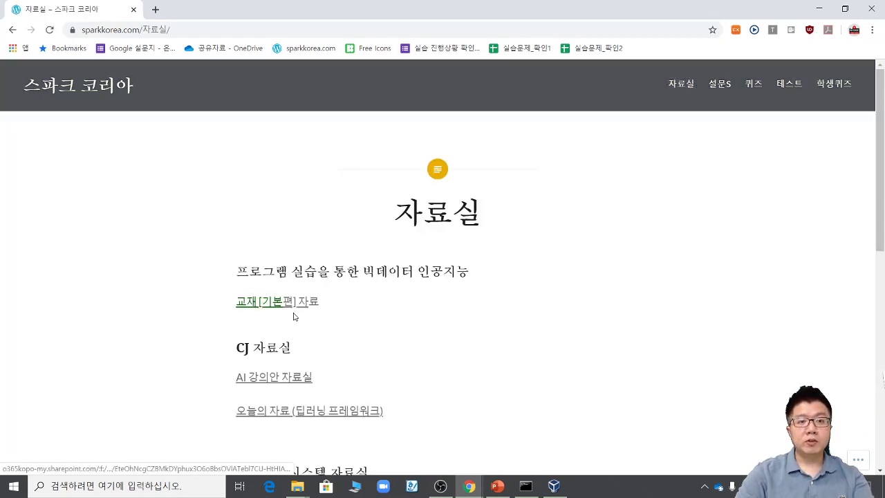
pyautogui.click(297, 309)
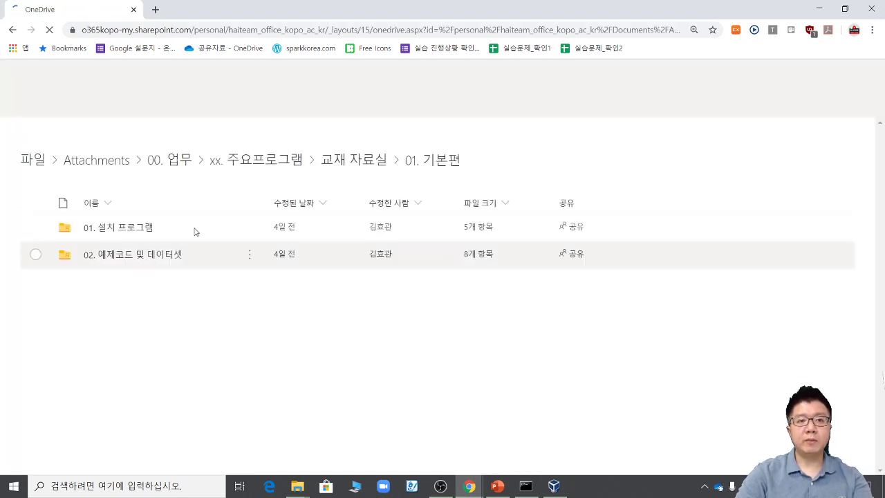
pyautogui.hotkey('ctrl', '1')
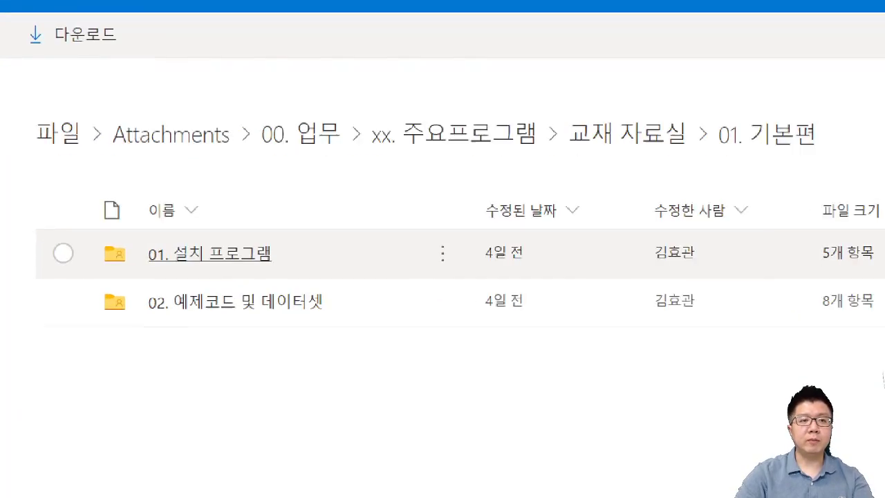
pyautogui.click(259, 277)
pyautogui.moveTo(260, 278)
pyautogui.mouseDown()
pyautogui.moveTo(228, 201)
pyautogui.moveTo(237, 281)
pyautogui.mouseUp()
pyautogui.moveTo(427, 165); pyautogui.dragTo(333, 224)
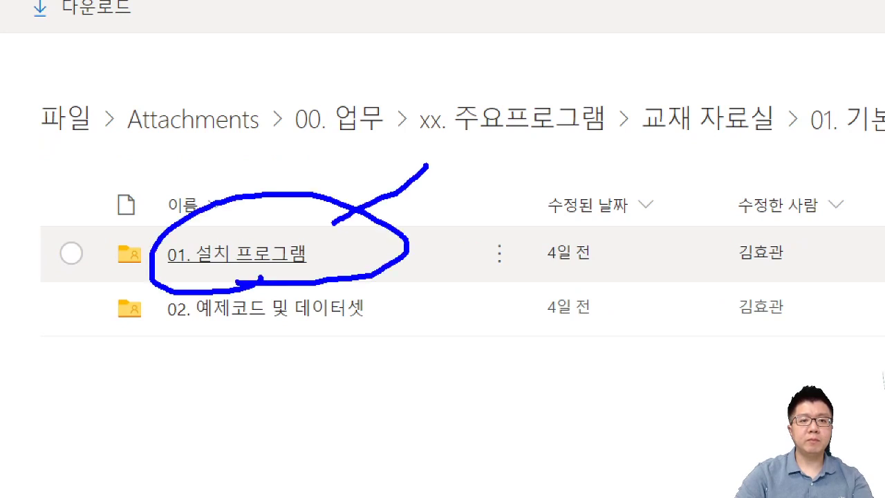
pyautogui.moveTo(337, 186); pyautogui.dragTo(356, 229)
pyautogui.press('Escape')
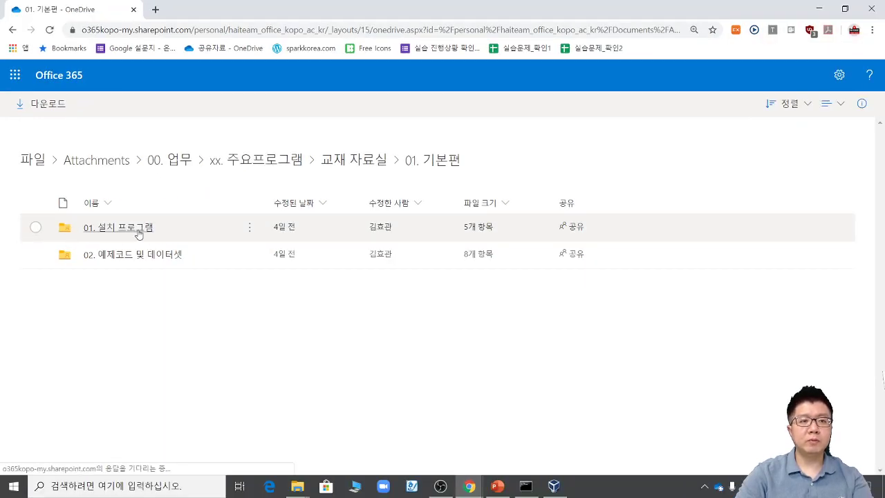
# Step: Open 01. 설치 프로그램, then highlight and open the 참고-리눅스 내 설치 folder
pyautogui.click(113, 230)
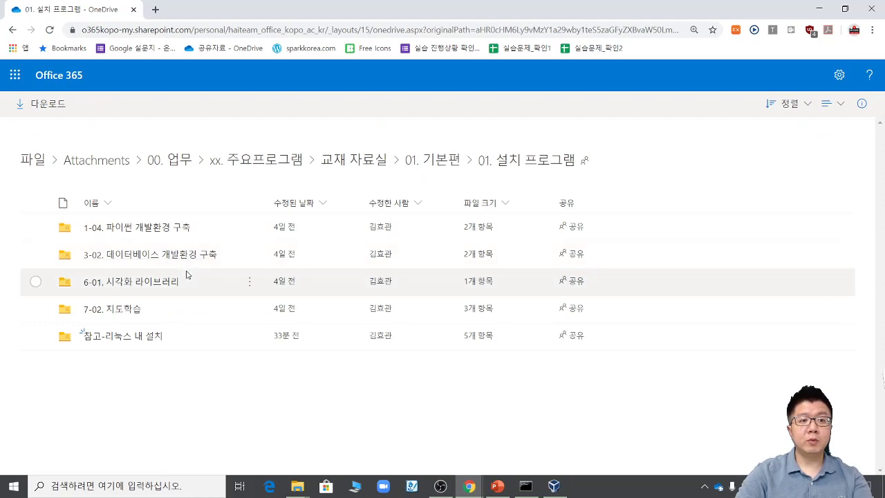
pyautogui.hotkey('ctrl', '1')
pyautogui.click(264, 305)
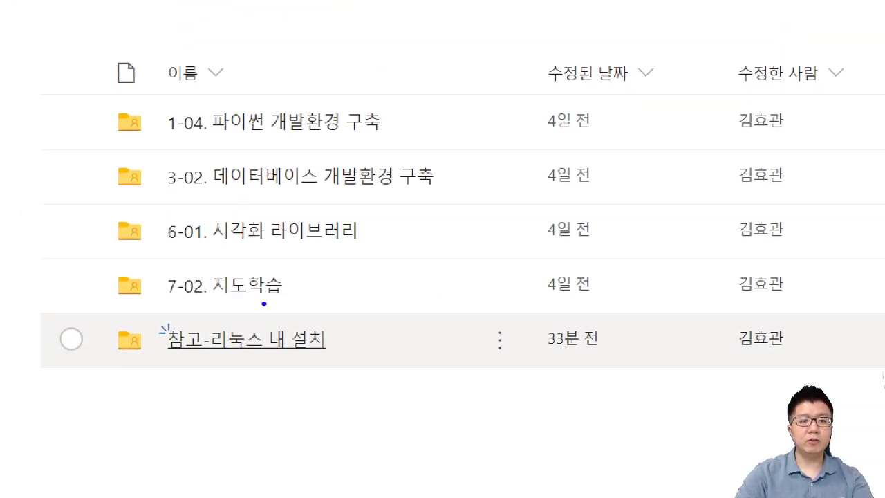
pyautogui.moveTo(269, 387)
pyautogui.mouseDown()
pyautogui.moveTo(116, 359)
pyautogui.moveTo(256, 409)
pyautogui.mouseUp()
pyautogui.press('Escape')
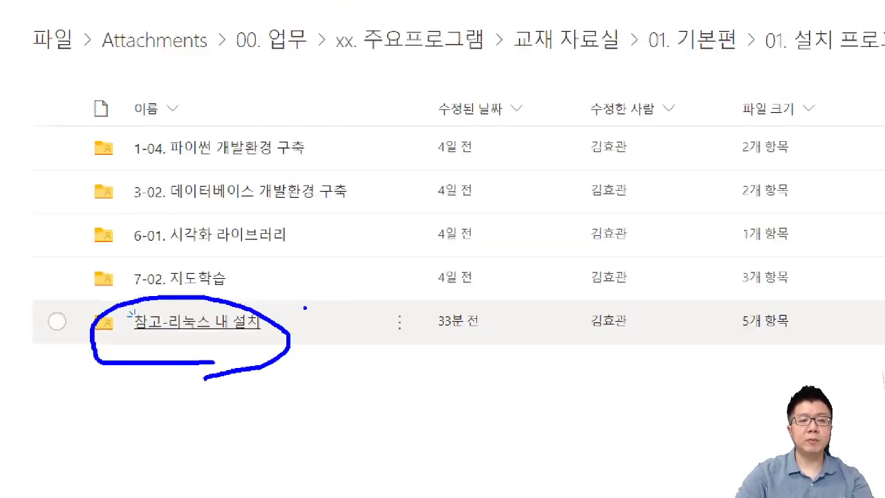
pyautogui.click(114, 340)
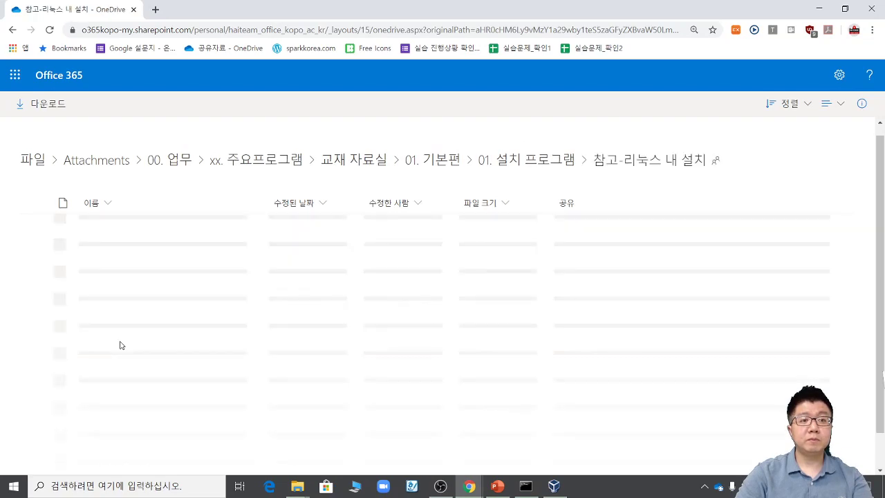
# Step: Underline the Anaconda script, CentOS DVD image, and the FileZilla, putty and VirtualBox installers
pyautogui.hotkey('ctrl', '1')
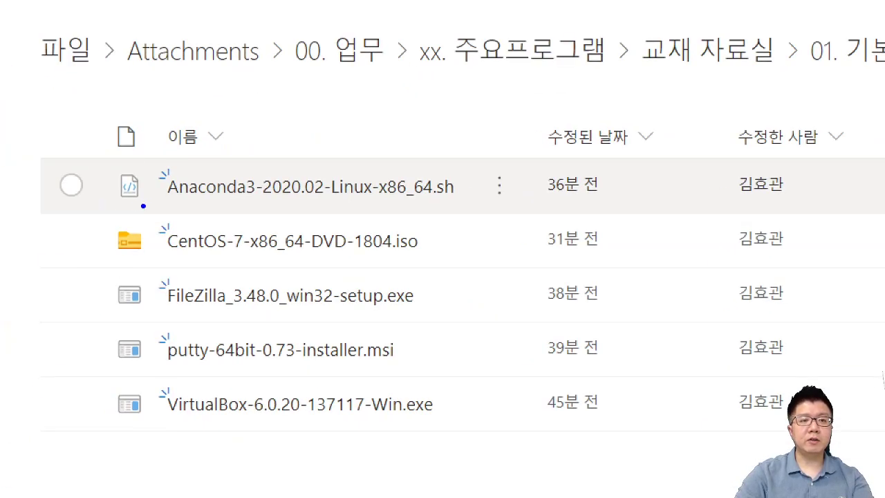
pyautogui.moveTo(100, 205); pyautogui.dragTo(420, 205)
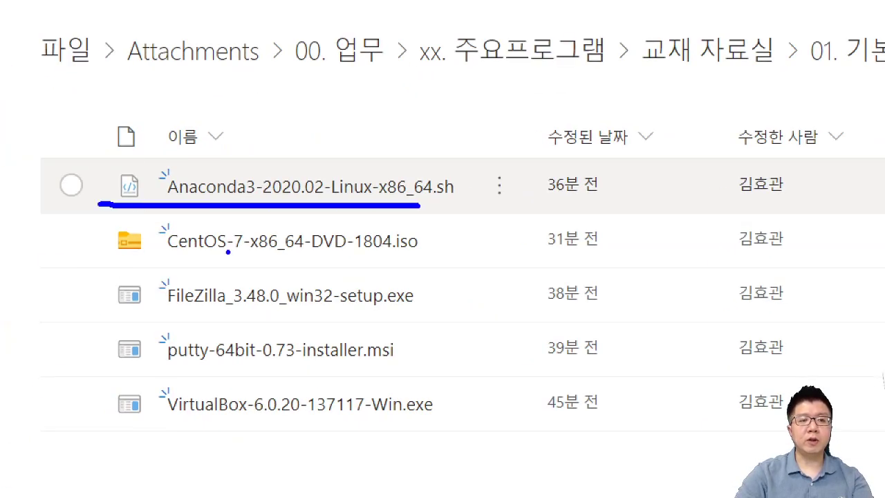
pyautogui.moveTo(106, 258); pyautogui.dragTo(423, 263)
pyautogui.moveTo(169, 326); pyautogui.dragTo(422, 323)
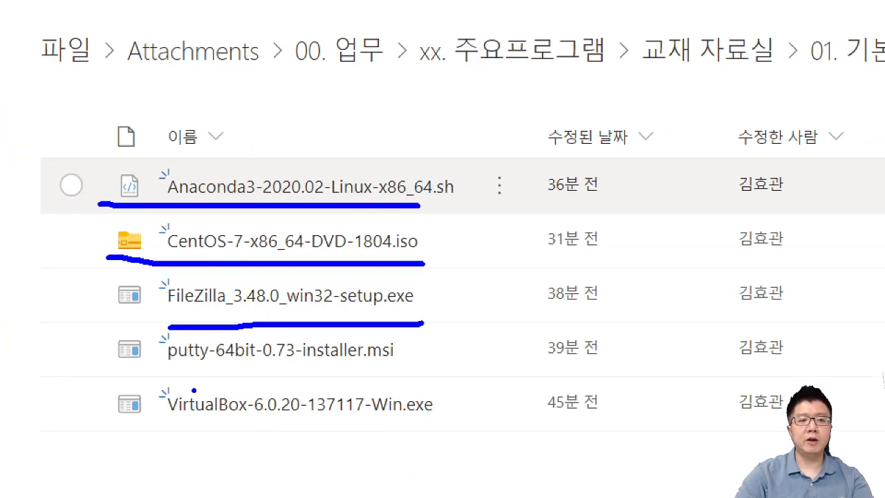
pyautogui.moveTo(164, 380); pyautogui.dragTo(442, 379)
pyautogui.moveTo(165, 433); pyautogui.dragTo(465, 433)
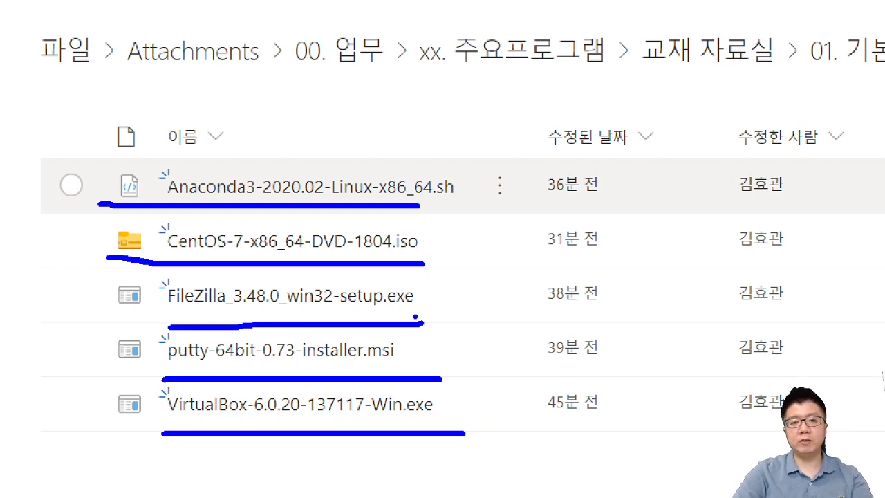
pyautogui.press('Escape')
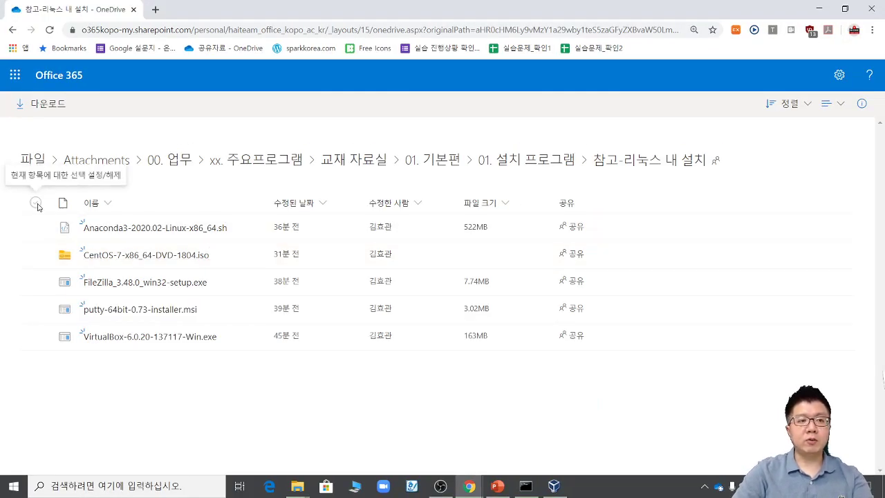
# Step: Select all five files in the folder and mark them on screen
pyautogui.click(35, 202)
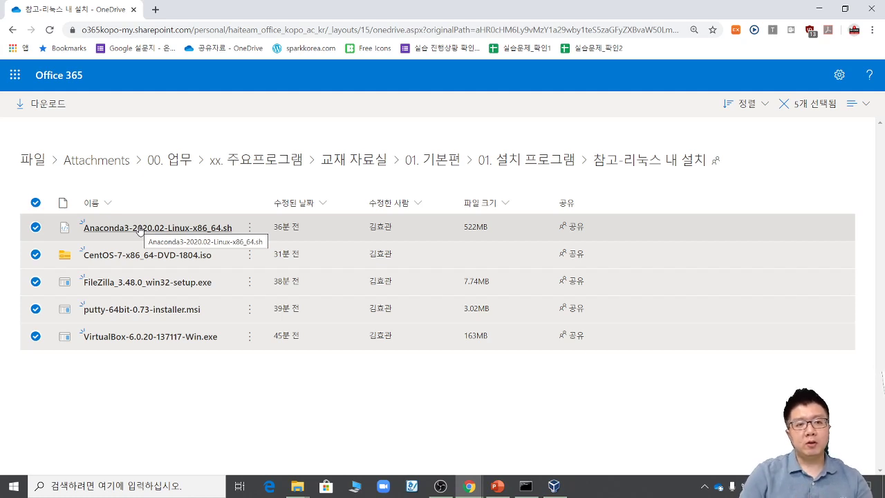
pyautogui.moveTo(221, 194); pyautogui.dragTo(179, 210)
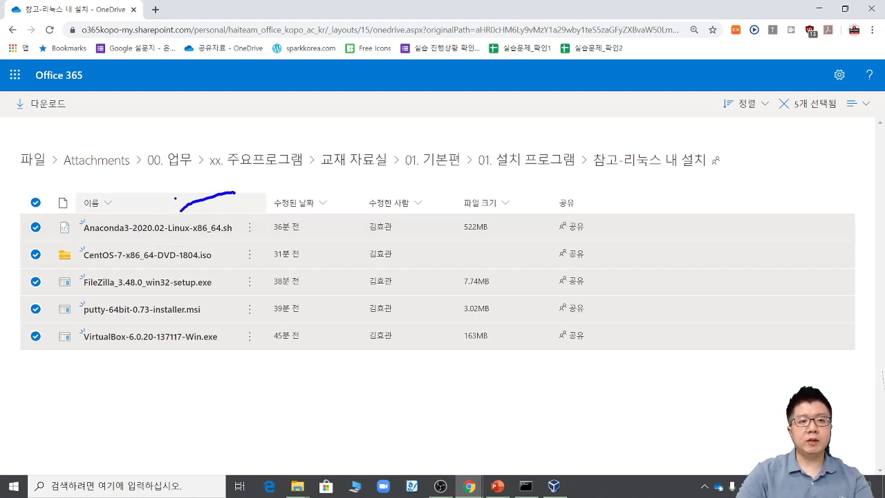
pyautogui.moveTo(91, 291); pyautogui.dragTo(212, 291)
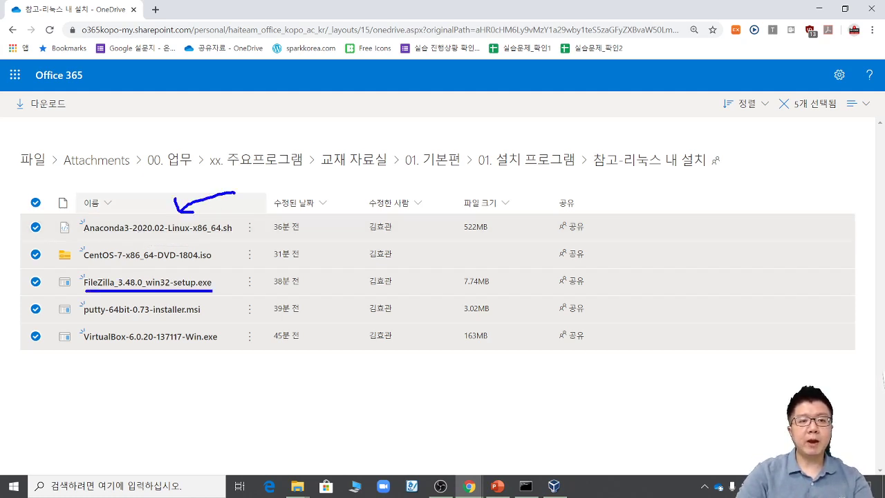
pyautogui.moveTo(86, 325); pyautogui.dragTo(221, 321)
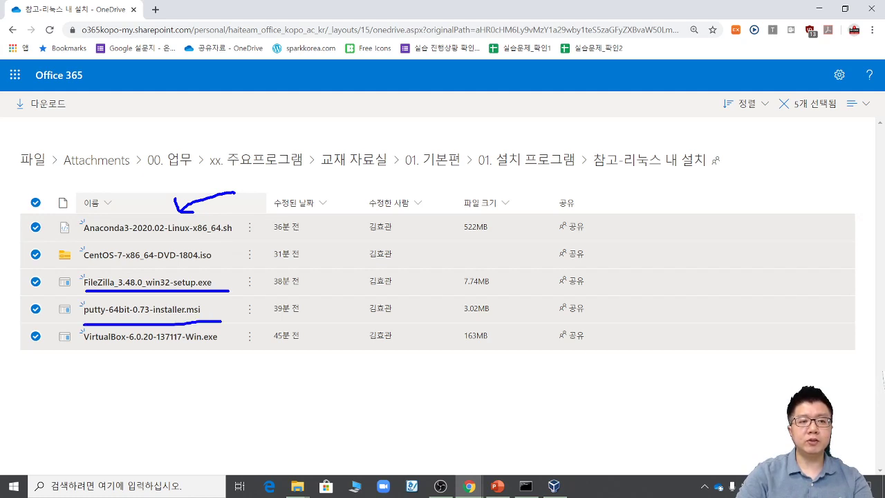
pyautogui.moveTo(92, 349); pyautogui.dragTo(234, 352)
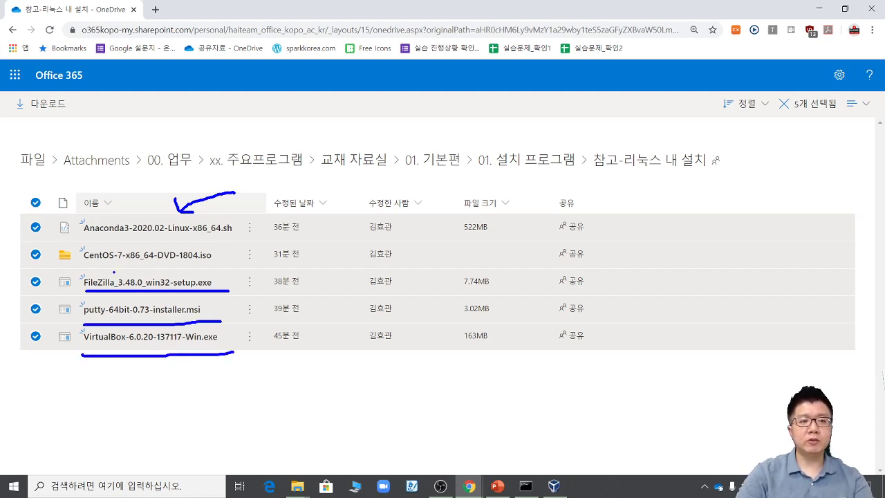
pyautogui.moveTo(90, 267); pyautogui.dragTo(217, 267)
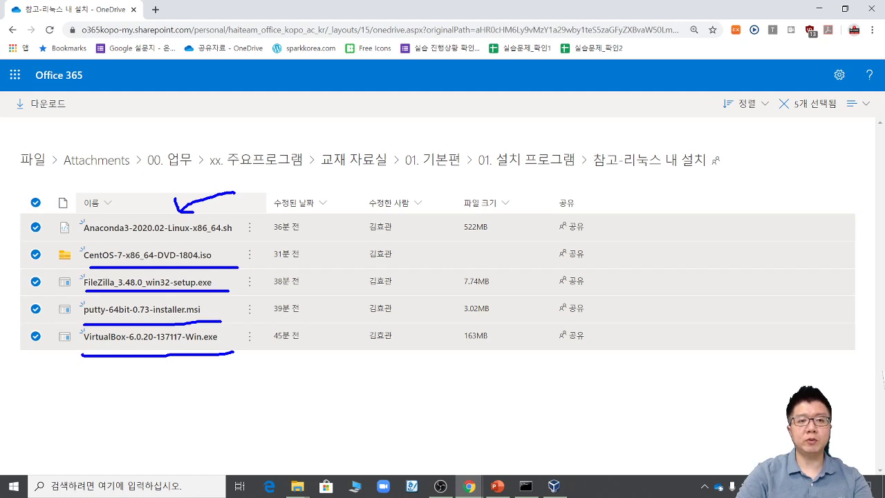
pyautogui.press('Escape')
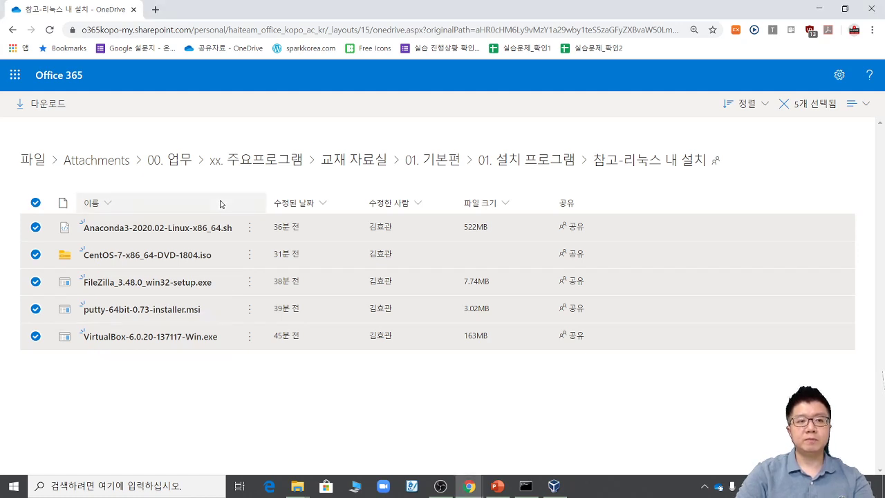
pyautogui.hotkey('ctrl', '2')
pyautogui.moveTo(222, 368)
pyautogui.mouseDown()
pyautogui.moveTo(24, 287)
pyautogui.moveTo(188, 358)
pyautogui.mouseUp()
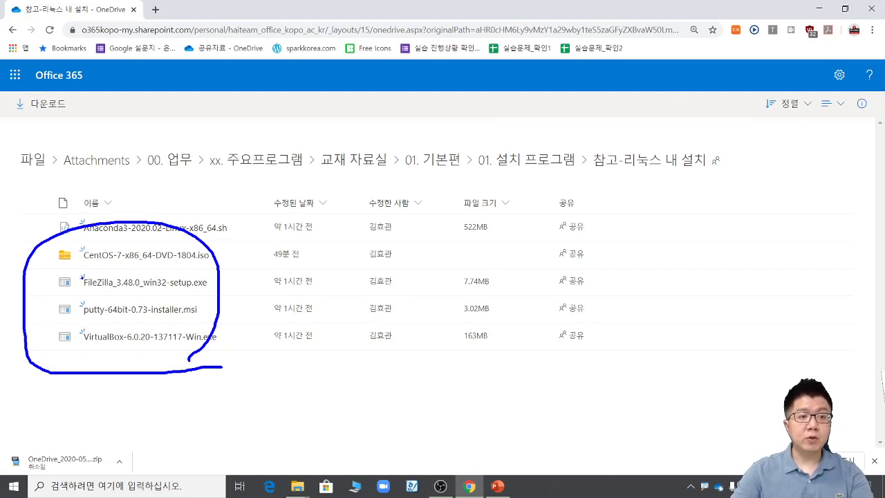
pyautogui.press('Escape')
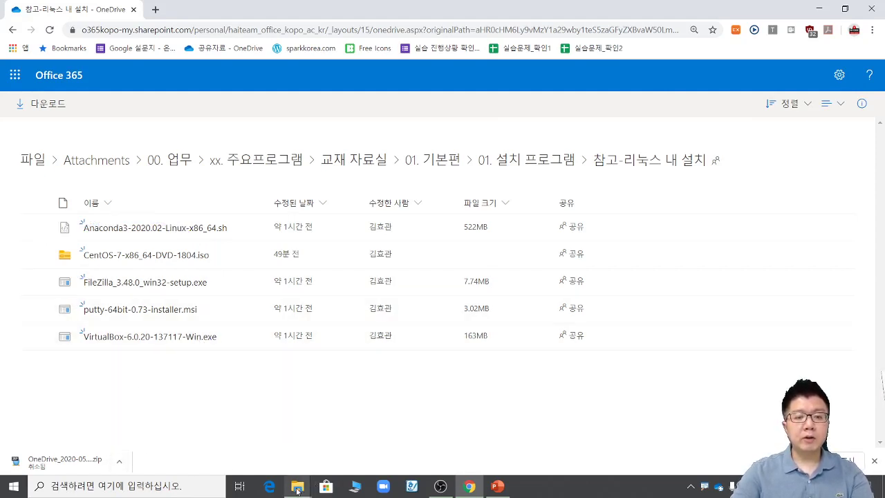
# Step: Center the File Explorer window on D:\참고-리눅스 내 설치 and bracket the installer files
pyautogui.moveTo(297, 489)
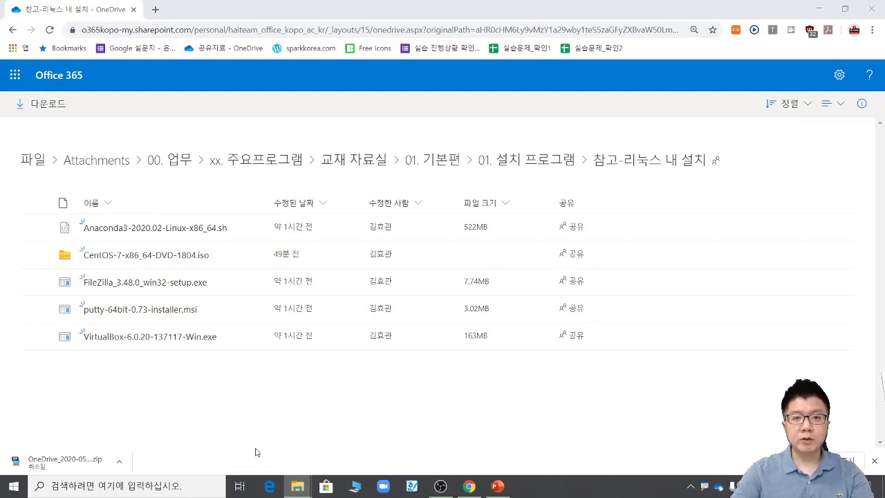
pyautogui.moveTo(884, 14); pyautogui.dragTo(182, 116)
pyautogui.moveTo(120, 115); pyautogui.dragTo(336, 99)
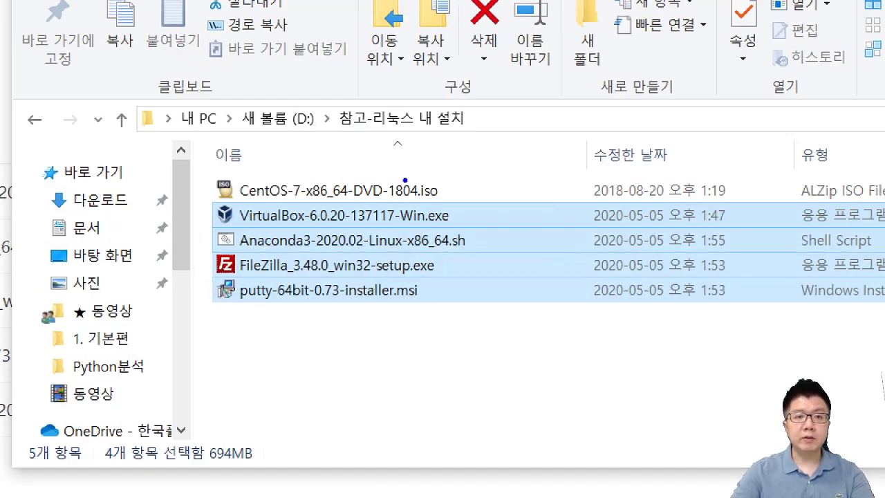
pyautogui.moveTo(436, 158)
pyautogui.mouseDown()
pyautogui.moveTo(353, 158)
pyautogui.moveTo(334, 169)
pyautogui.mouseUp()
pyautogui.moveTo(467, 217)
pyautogui.mouseDown()
pyautogui.moveTo(505, 220)
pyautogui.moveTo(468, 242)
pyautogui.moveTo(519, 272)
pyautogui.moveTo(463, 265)
pyautogui.moveTo(516, 263)
pyautogui.moveTo(460, 302)
pyautogui.mouseUp()
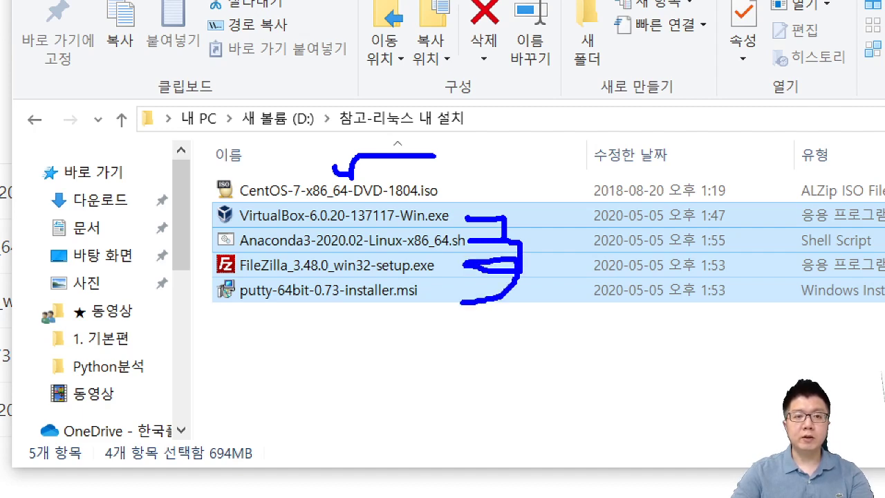
pyautogui.press('Escape')
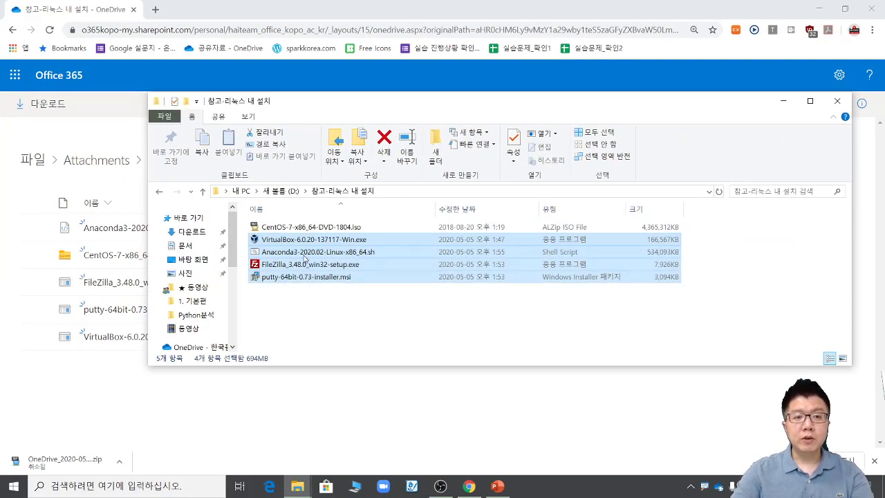
# Step: Select VirtualBox-6.0.20-137117-Win.exe and point it out with an underline and arrow
pyautogui.click(304, 254)
pyautogui.click(299, 242)
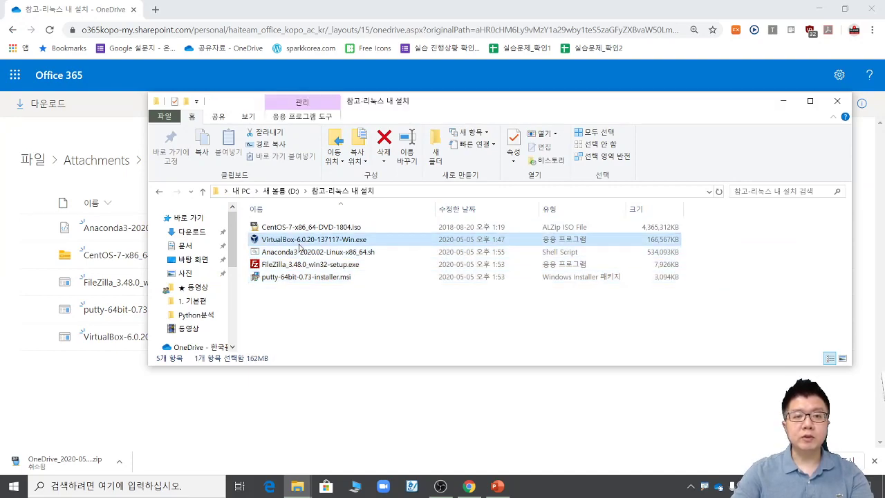
pyautogui.hotkey('ctrl', '1')
pyautogui.moveTo(256, 246); pyautogui.dragTo(379, 247)
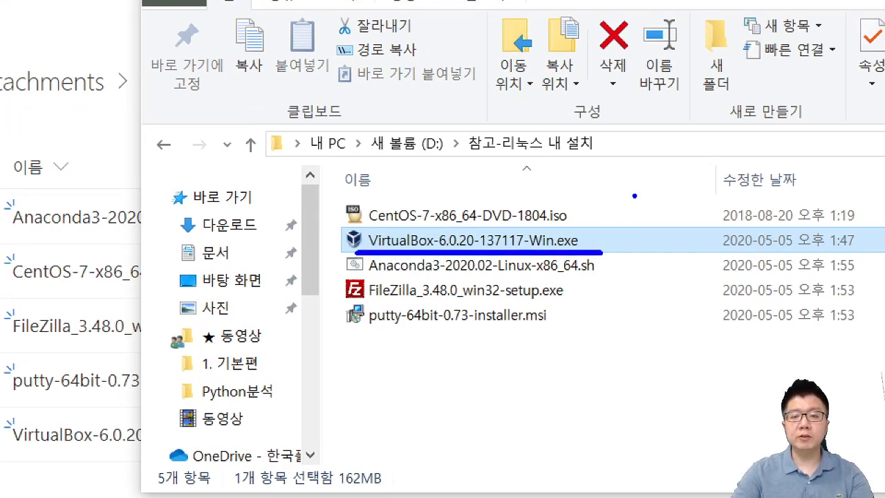
pyautogui.moveTo(634, 195)
pyautogui.mouseDown()
pyautogui.moveTo(579, 208)
pyautogui.moveTo(575, 226)
pyautogui.mouseUp()
pyautogui.press('Escape')
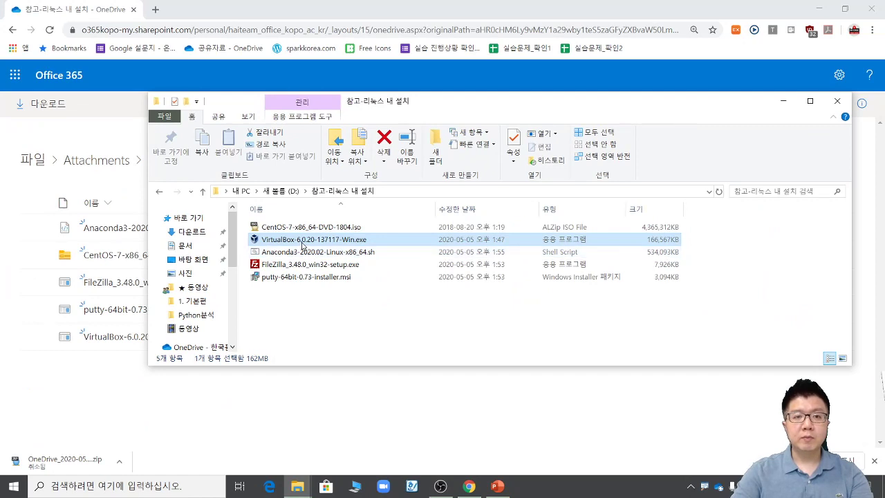
# Step: Install VirtualBox 6.0.20 with default features and shortcuts, accepting the network reset warning
pyautogui.doubleClick(302, 245)
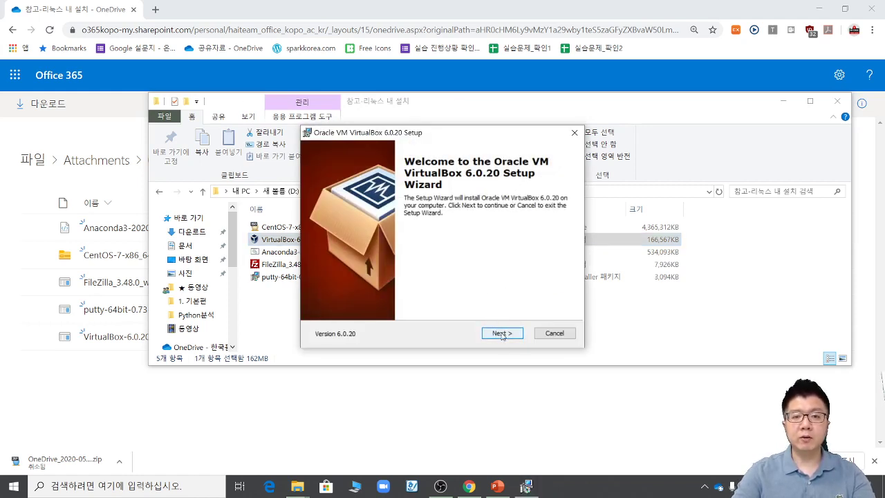
pyautogui.click(501, 333)
pyautogui.click(499, 334)
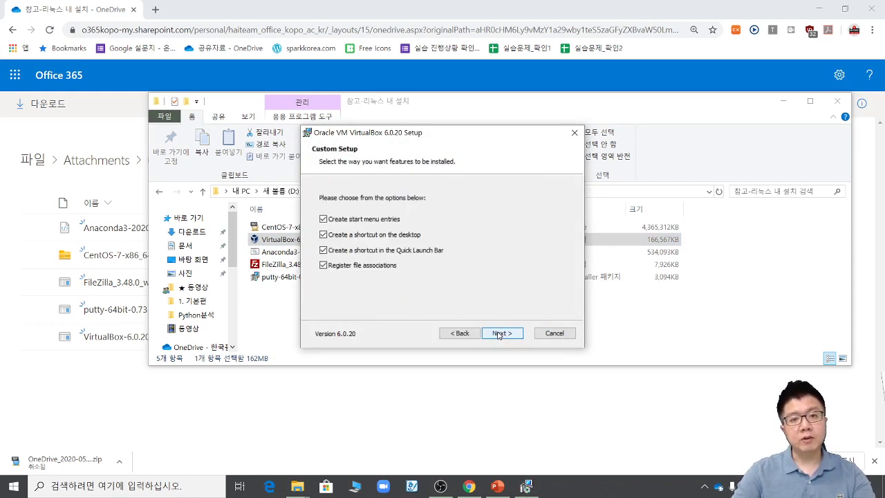
pyautogui.click(498, 335)
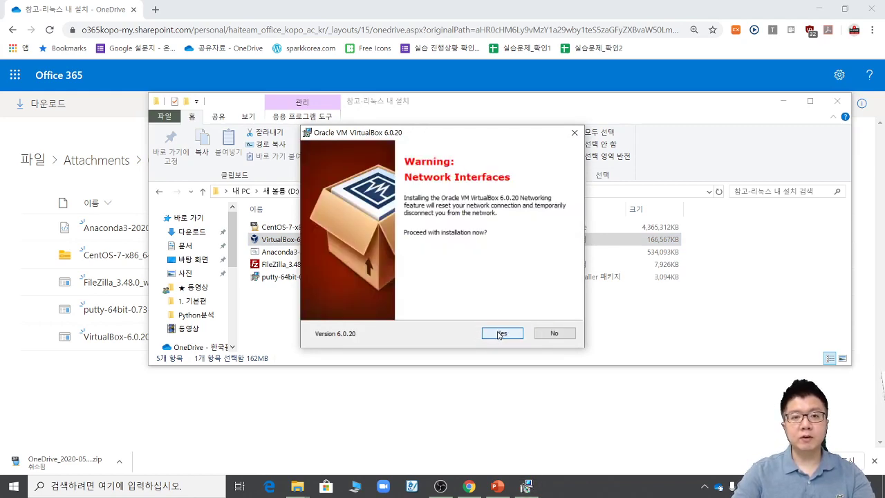
pyautogui.click(498, 334)
pyautogui.click(501, 333)
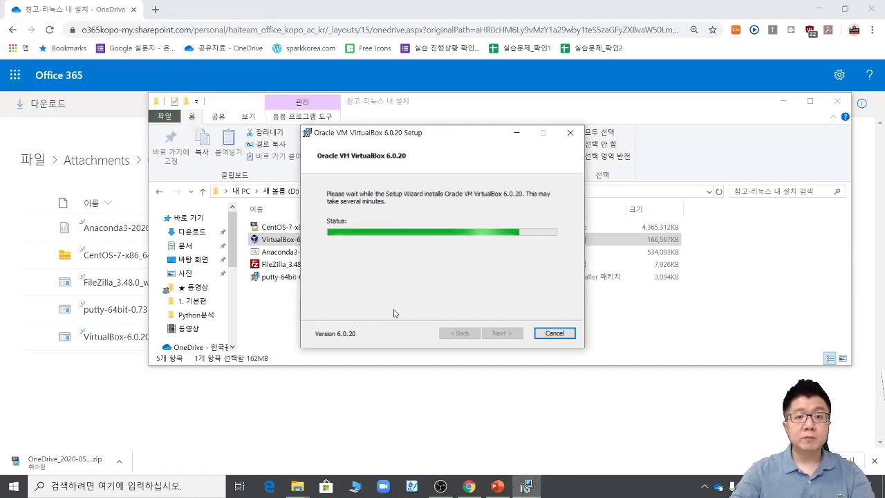
pyautogui.moveTo(406, 135); pyautogui.dragTo(536, 116)
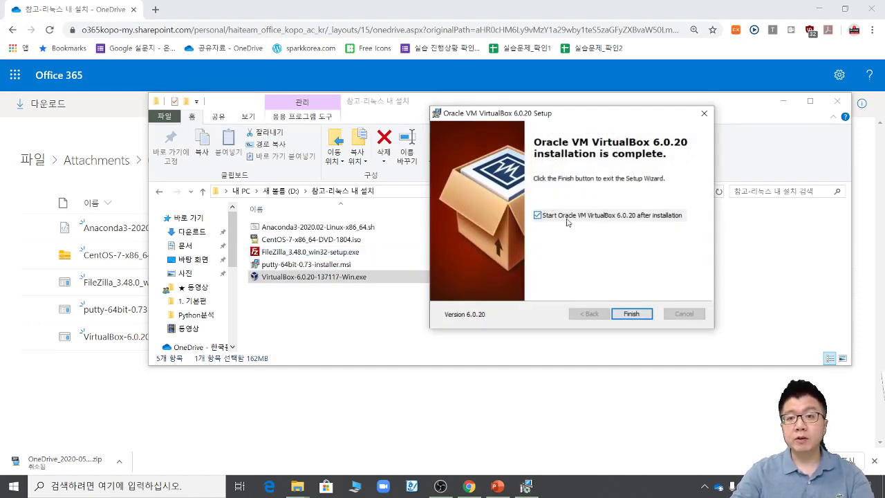
# Step: Finish setup to launch VirtualBox, then select the FileZilla installer in the file window
pyautogui.click(631, 315)
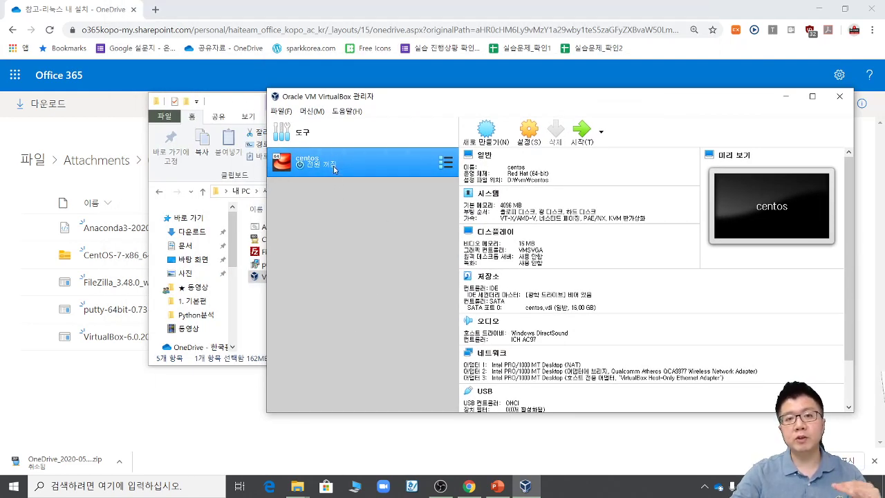
pyautogui.moveTo(231, 104); pyautogui.dragTo(190, 108)
pyautogui.click(240, 258)
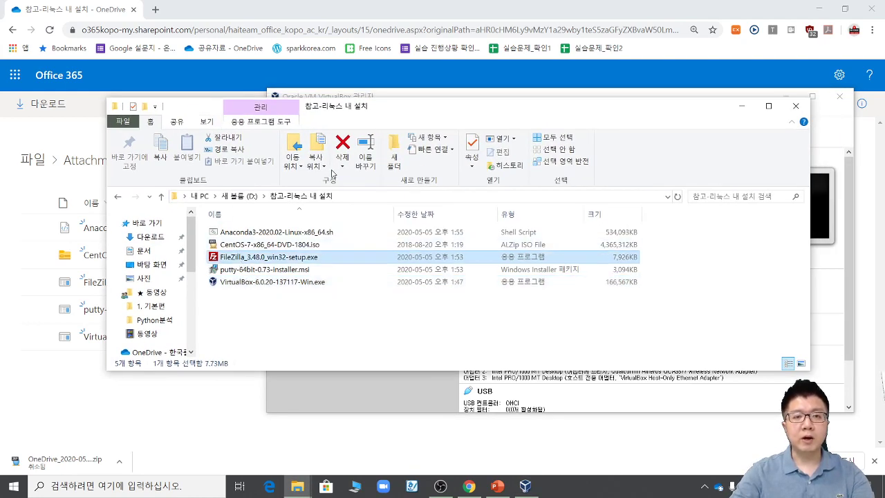
# Step: Arrange the windows and mark the existing centos VM in the VirtualBox manager
pyautogui.moveTo(418, 107); pyautogui.dragTo(398, 230)
pyautogui.moveTo(440, 96); pyautogui.dragTo(407, 47)
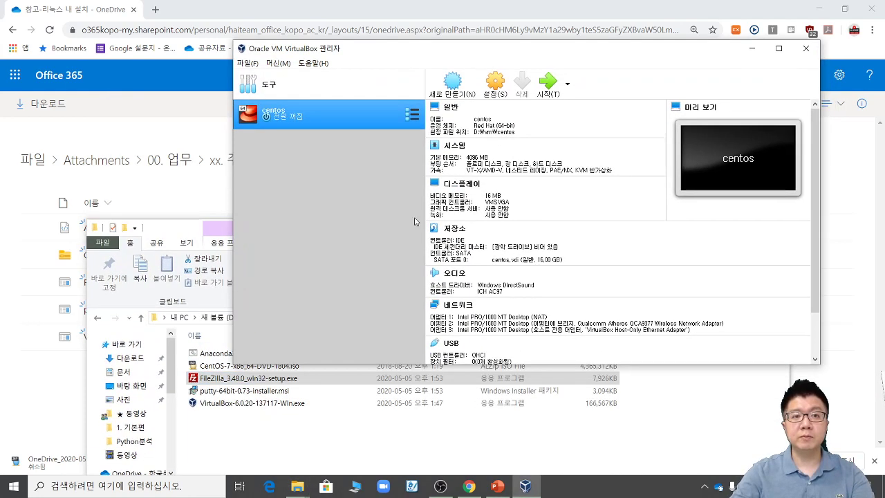
pyautogui.moveTo(307, 146)
pyautogui.mouseDown()
pyautogui.moveTo(260, 152)
pyautogui.moveTo(344, 118)
pyautogui.moveTo(315, 138)
pyautogui.moveTo(370, 145)
pyautogui.mouseUp()
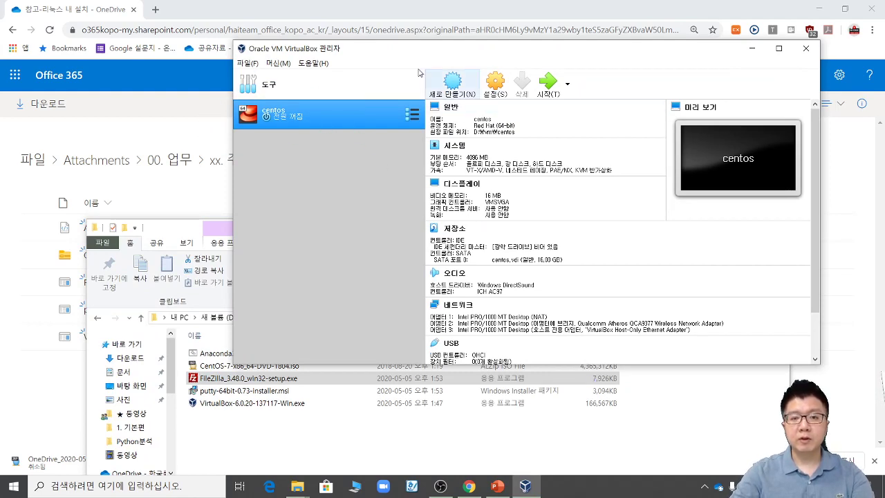
pyautogui.click(639, 420)
pyautogui.moveTo(464, 232); pyautogui.dragTo(456, 83)
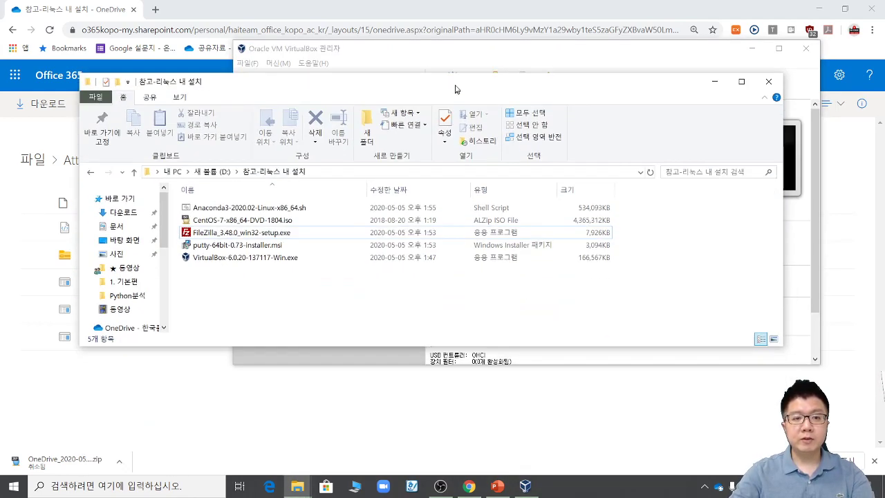
# Step: Install PuTTY 0.73 (64-bit) with default settings, unticking View README file before finishing
pyautogui.doubleClick(233, 243)
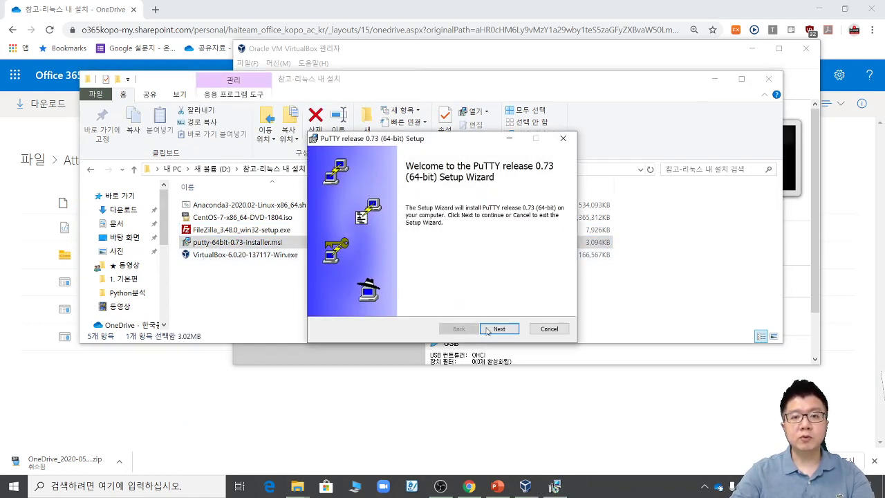
pyautogui.click(496, 330)
pyautogui.click(496, 330)
pyautogui.click(497, 330)
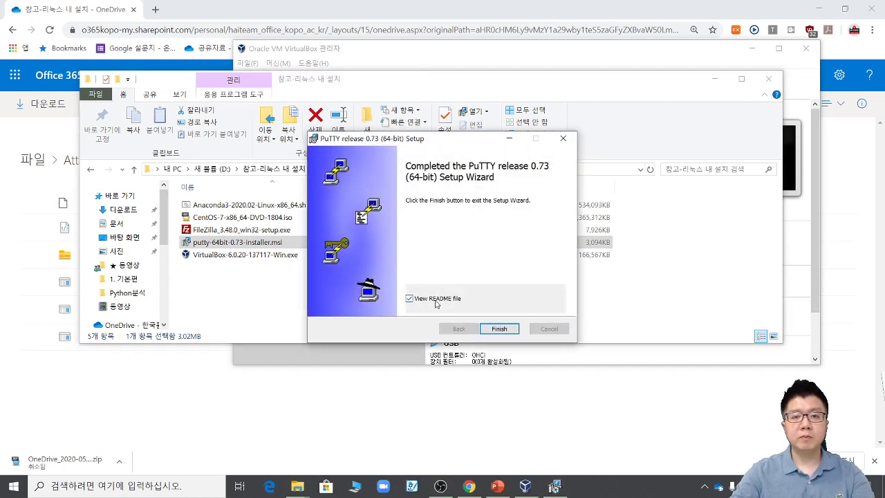
pyautogui.hotkey('ctrl', '1')
pyautogui.click(443, 249)
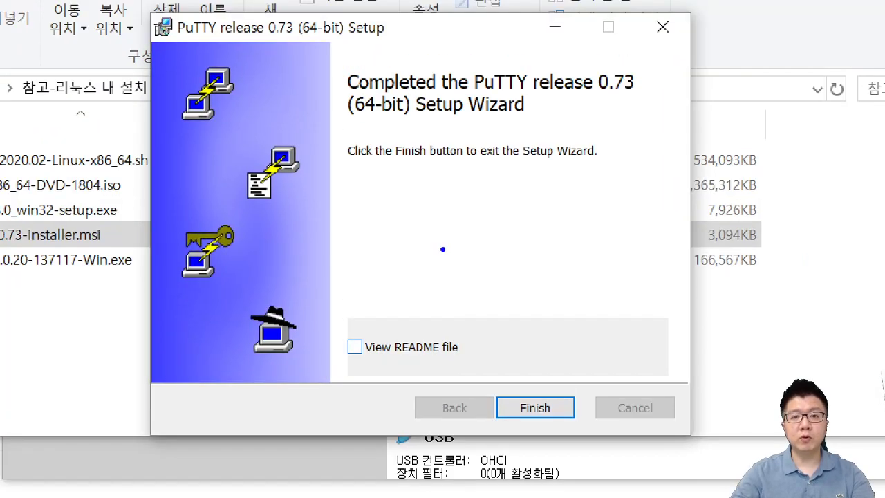
pyautogui.moveTo(465, 365); pyautogui.dragTo(434, 359)
pyautogui.moveTo(421, 247); pyautogui.dragTo(428, 311)
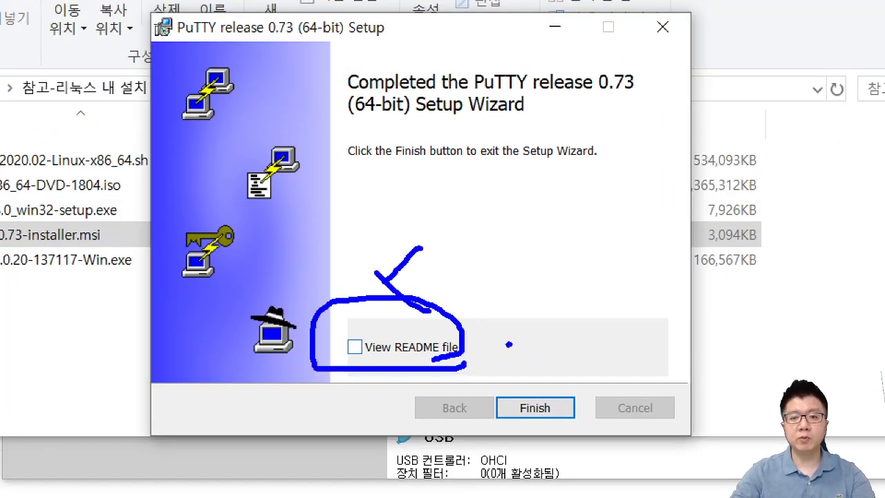
pyautogui.press('Escape')
pyautogui.click(504, 330)
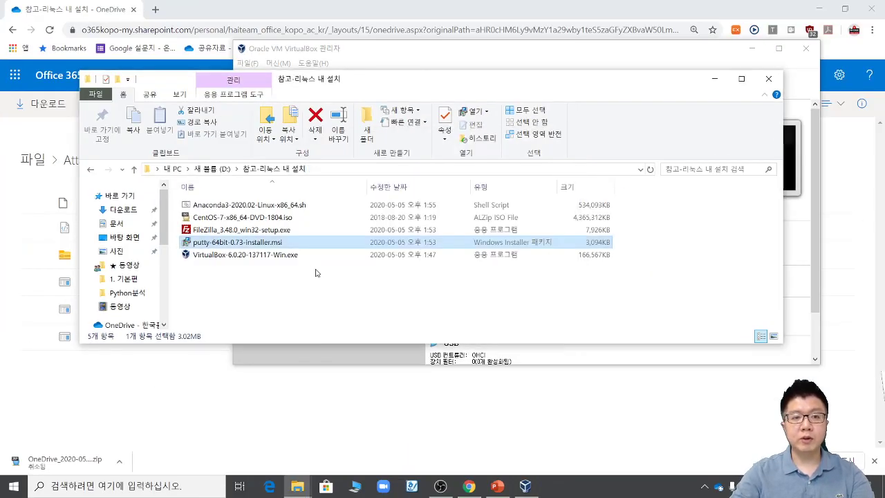
# Step: Install FileZilla Client 3.48.0, accepting the license and all default options
pyautogui.doubleClick(242, 231)
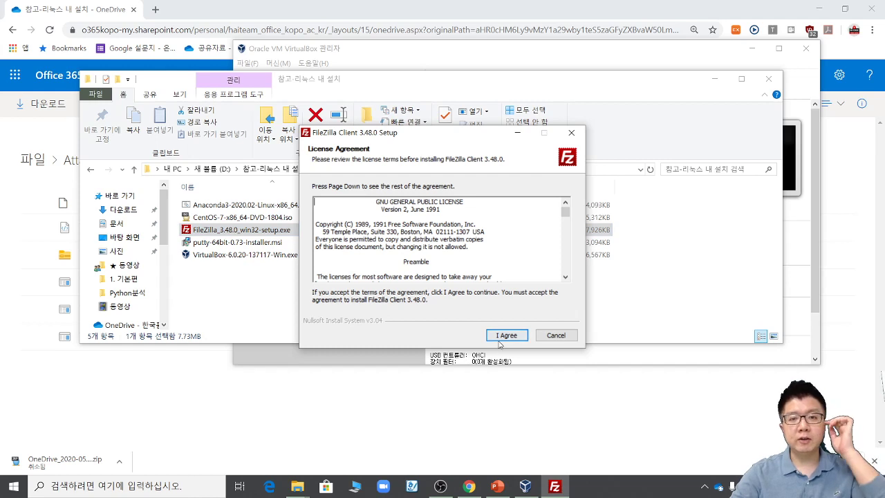
pyautogui.click(508, 336)
pyautogui.click(509, 336)
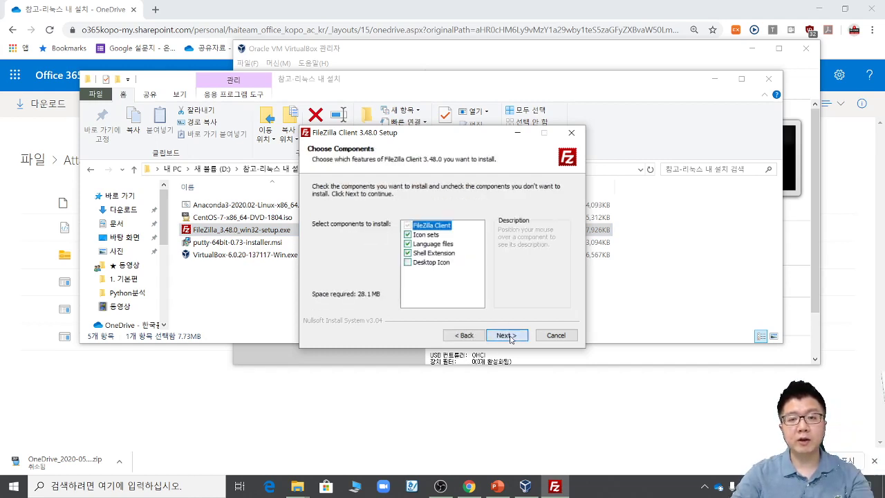
pyautogui.click(509, 336)
pyautogui.click(508, 336)
pyautogui.click(508, 336)
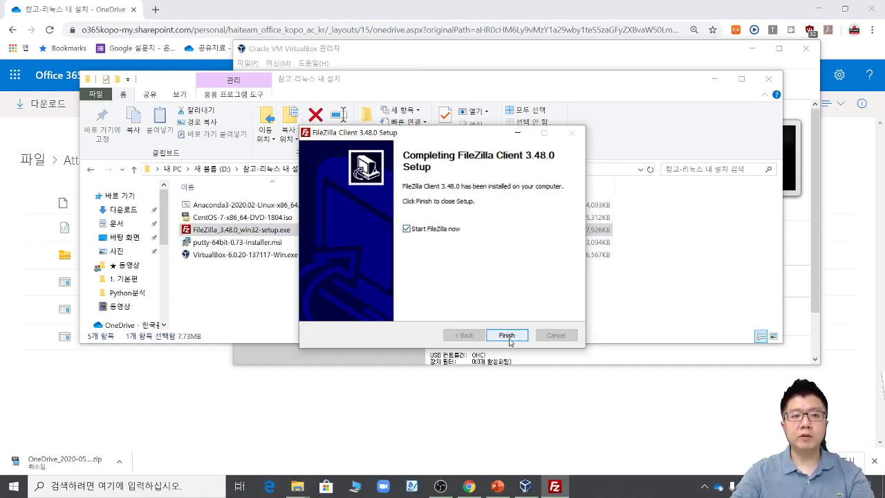
pyautogui.click(510, 337)
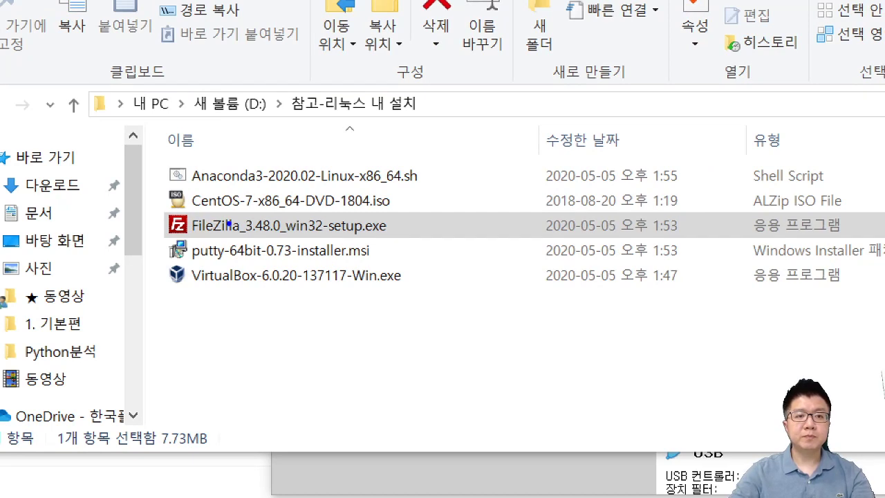
pyautogui.moveTo(182, 298); pyautogui.dragTo(444, 311)
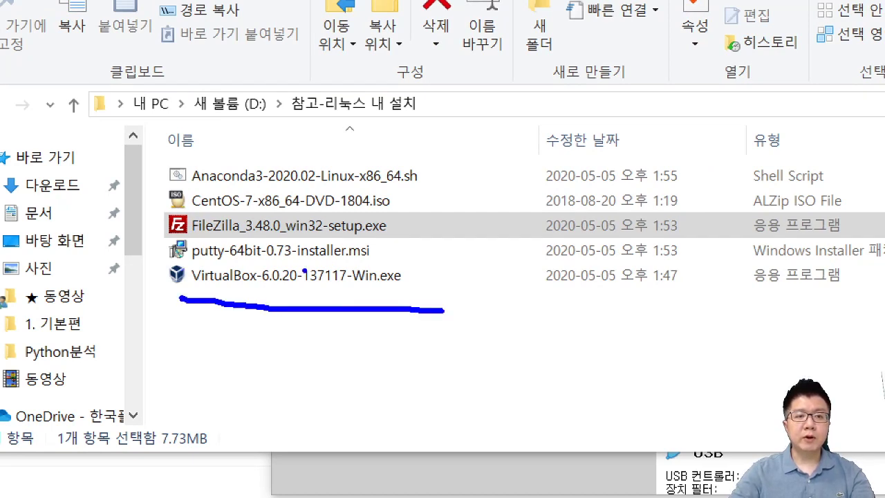
pyautogui.moveTo(180, 262); pyautogui.dragTo(389, 260)
pyautogui.moveTo(181, 235); pyautogui.dragTo(397, 242)
pyautogui.moveTo(405, 217)
pyautogui.mouseDown()
pyautogui.moveTo(446, 317)
pyautogui.moveTo(416, 316)
pyautogui.mouseUp()
pyautogui.moveTo(415, 258); pyautogui.dragTo(444, 258)
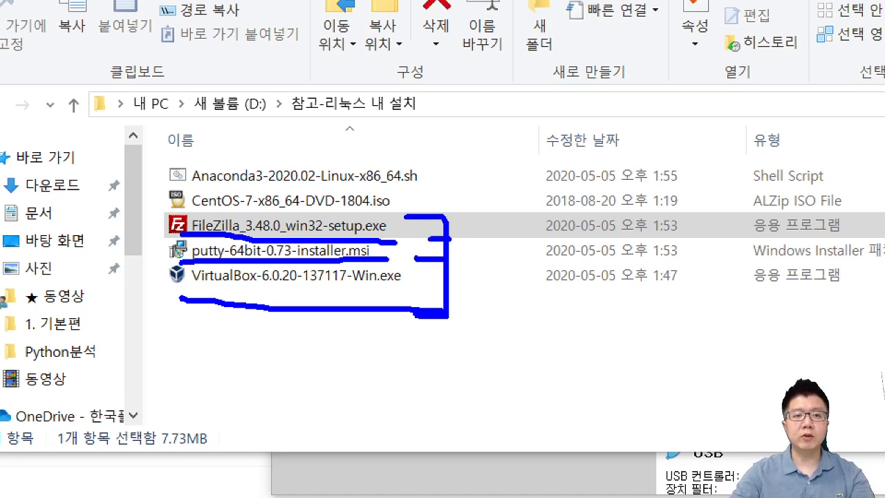
pyautogui.moveTo(441, 170)
pyautogui.mouseDown()
pyautogui.moveTo(466, 183)
pyautogui.moveTo(440, 203)
pyautogui.mouseUp()
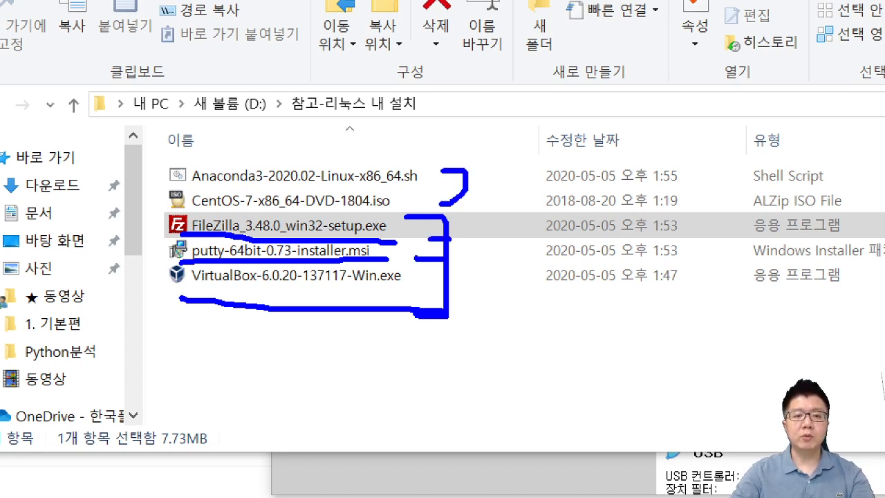
pyautogui.press('Escape')
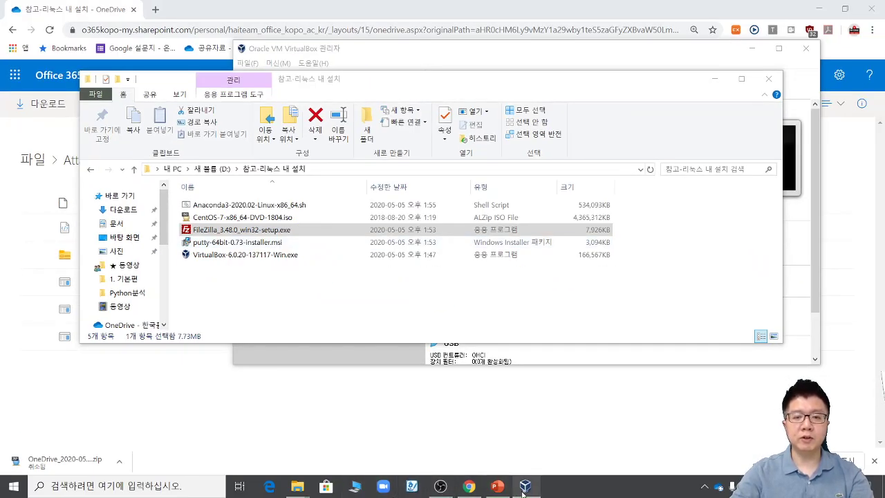
# Step: Start the PowerPoint slideshow from slide 6 and advance to the BIOS virtualization slide
pyautogui.click(495, 487)
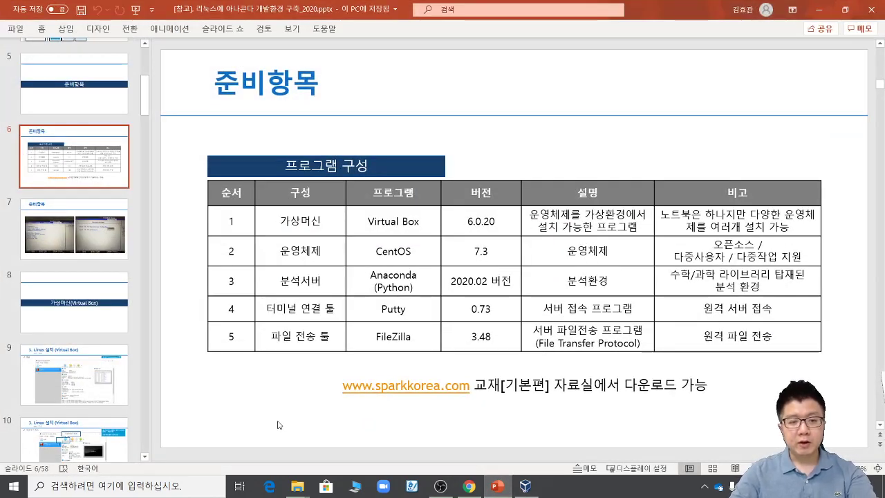
pyautogui.hotkey('shift', 'F5')
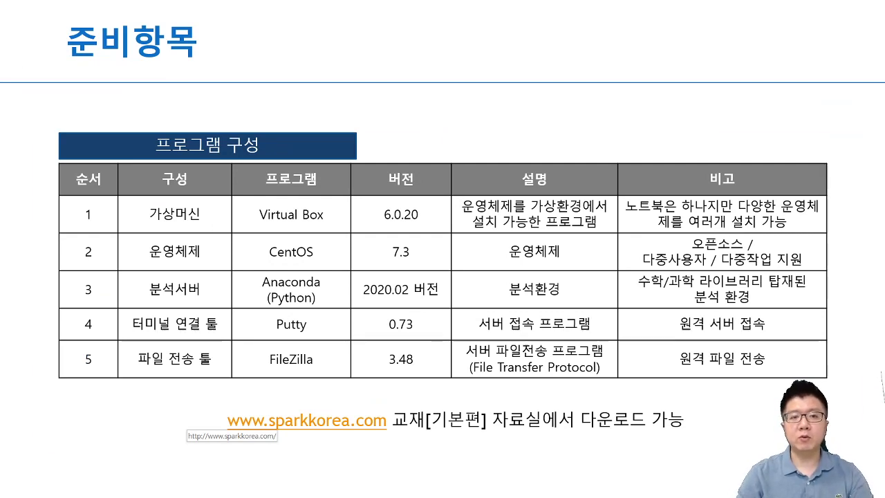
pyautogui.press('Right')
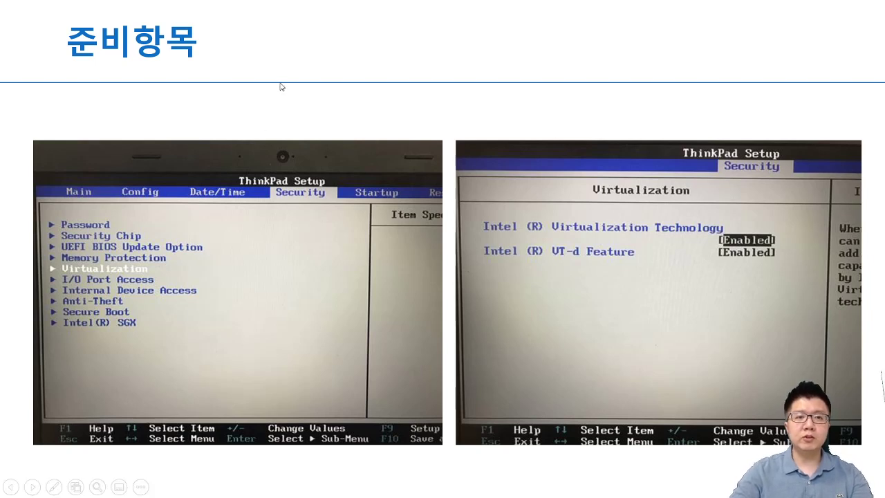
# Step: Annotate the BIOS slide, marking Virtualization, VT-d Feature and Security in the screenshots
pyautogui.moveTo(203, 70); pyautogui.dragTo(204, 126)
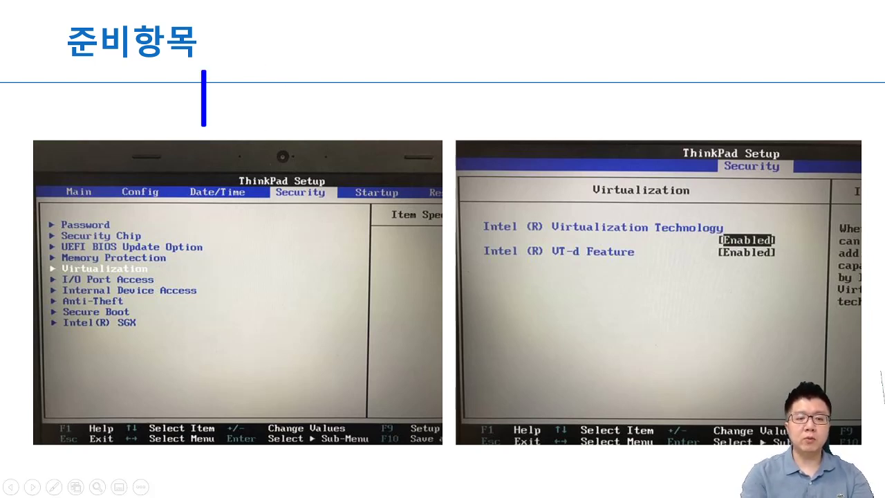
pyautogui.write('bios')
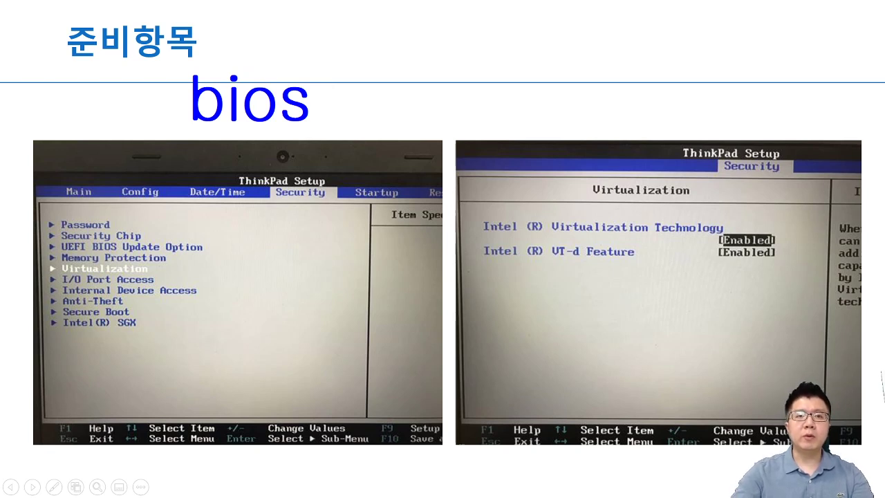
pyautogui.moveTo(439, 28)
pyautogui.mouseDown()
pyautogui.moveTo(440, 107)
pyautogui.moveTo(612, 32)
pyautogui.moveTo(492, 32)
pyautogui.mouseUp()
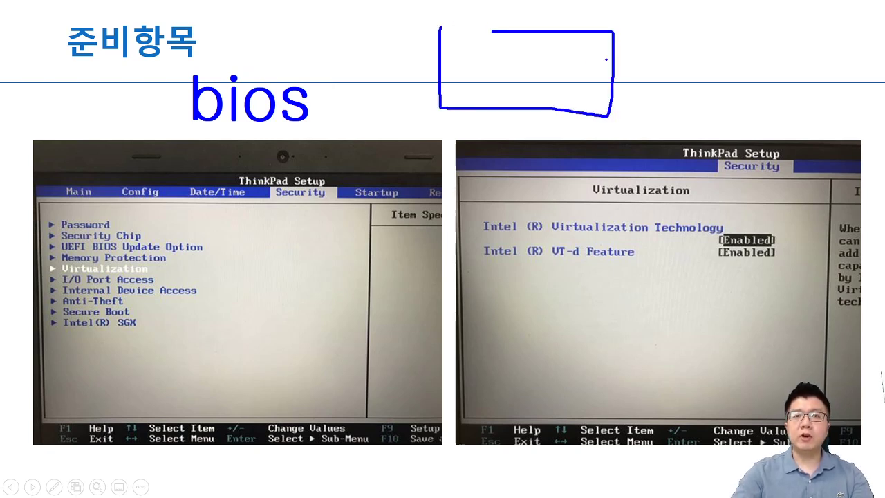
pyautogui.moveTo(587, 59)
pyautogui.mouseDown()
pyautogui.moveTo(660, 59)
pyautogui.moveTo(657, 72)
pyautogui.mouseUp()
pyautogui.moveTo(678, 39)
pyautogui.mouseDown()
pyautogui.moveTo(778, 74)
pyautogui.moveTo(790, 25)
pyautogui.moveTo(685, 29)
pyautogui.mouseUp()
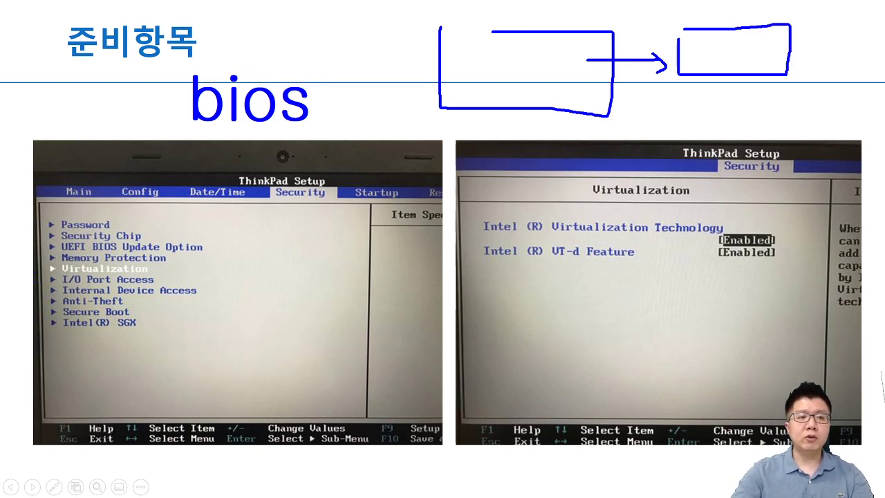
pyautogui.moveTo(47, 273); pyautogui.dragTo(158, 275)
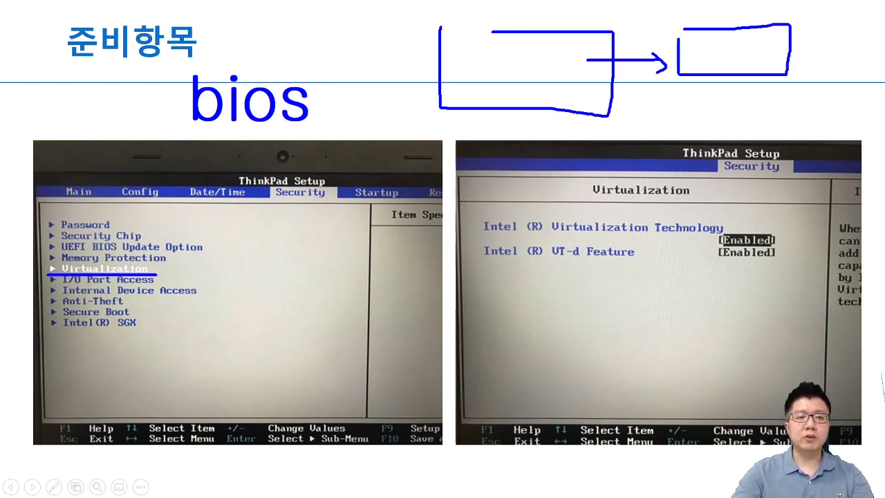
pyautogui.moveTo(232, 267)
pyautogui.mouseDown()
pyautogui.moveTo(190, 279)
pyautogui.moveTo(209, 290)
pyautogui.mouseUp()
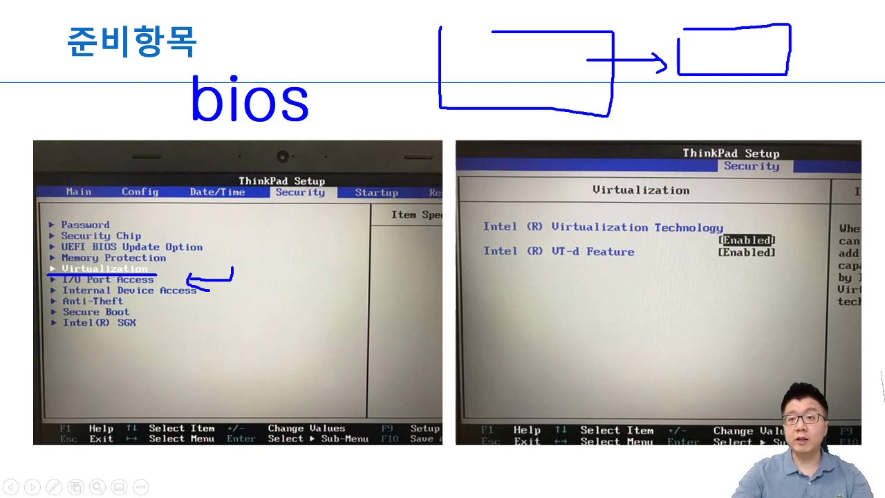
pyautogui.moveTo(672, 245)
pyautogui.mouseDown()
pyautogui.moveTo(704, 244)
pyautogui.moveTo(709, 254)
pyautogui.mouseUp()
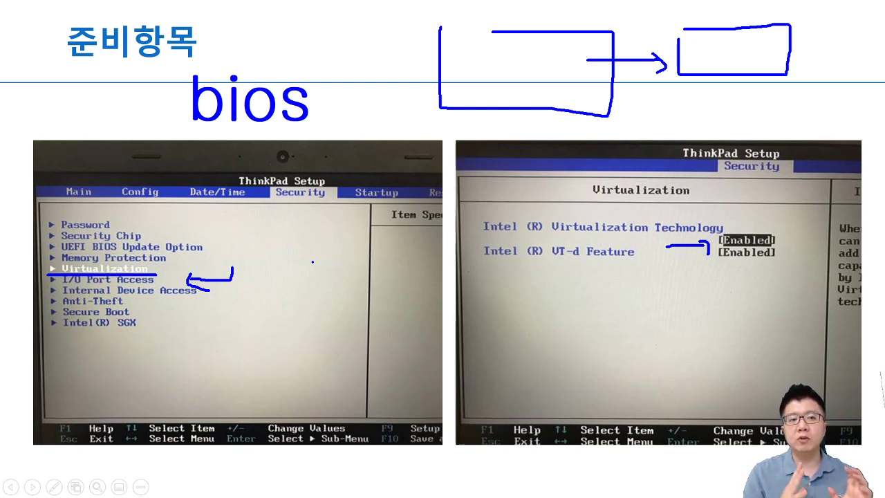
pyautogui.moveTo(307, 210)
pyautogui.mouseDown()
pyautogui.moveTo(353, 169)
pyautogui.moveTo(314, 211)
pyautogui.mouseUp()
pyautogui.press('Escape')
# Step: Zoom into the left BIOS screenshot and mark the path from Security to Virtualization
pyautogui.hotkey('ctrl', '1')
pyautogui.click(468, 209)
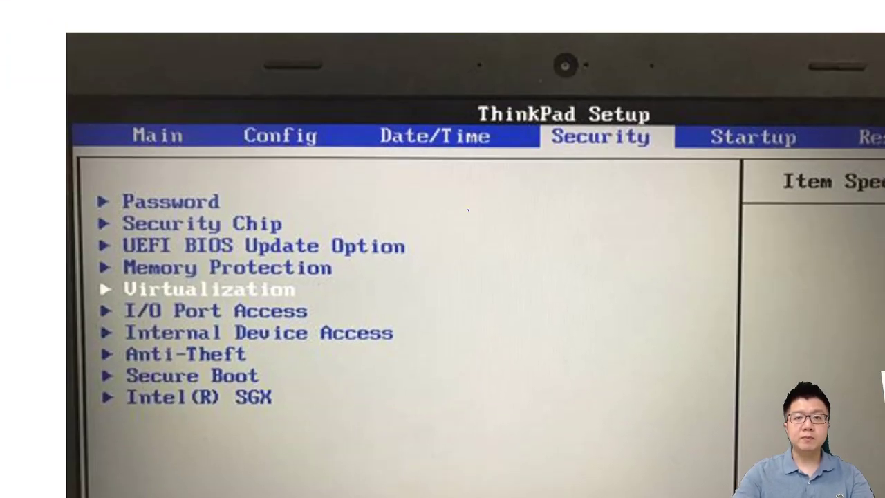
pyautogui.moveTo(665, 156)
pyautogui.mouseDown()
pyautogui.moveTo(563, 163)
pyautogui.moveTo(564, 187)
pyautogui.moveTo(330, 292)
pyautogui.moveTo(372, 333)
pyautogui.mouseUp()
pyautogui.moveTo(123, 301); pyautogui.dragTo(336, 301)
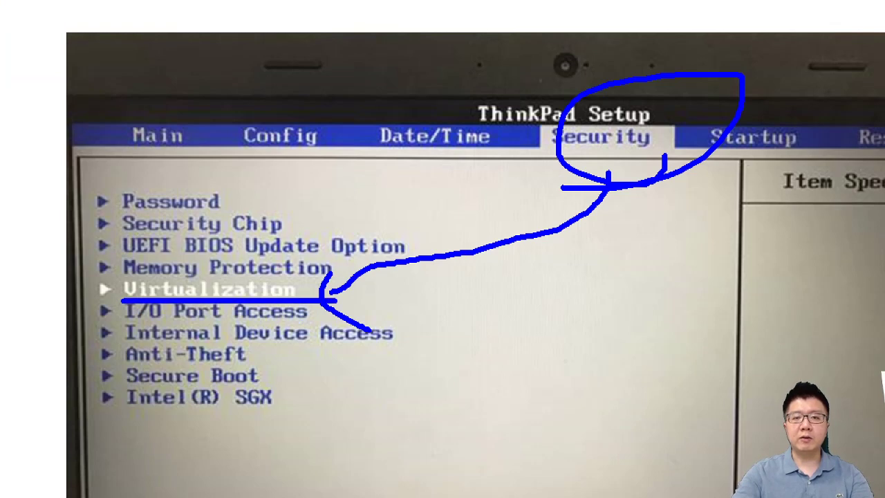
pyautogui.press('Escape')
# Step: Zoom into the settings screenshot, mark Virtualization Technology as Enabled, and end the slideshow
pyautogui.hotkey('ctrl', '1')
pyautogui.click(519, 292)
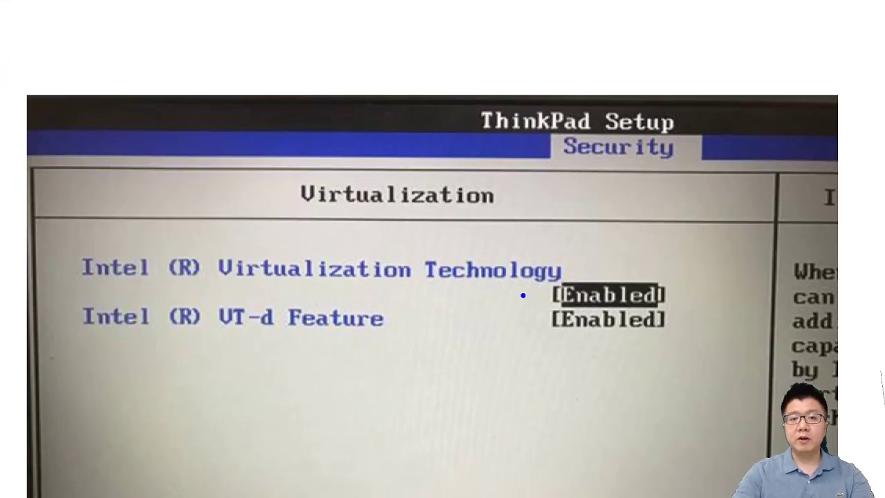
pyautogui.moveTo(326, 291); pyautogui.dragTo(481, 291)
pyautogui.moveTo(633, 264)
pyautogui.mouseDown()
pyautogui.moveTo(653, 276)
pyautogui.moveTo(669, 266)
pyautogui.moveTo(689, 297)
pyautogui.moveTo(698, 295)
pyautogui.mouseUp()
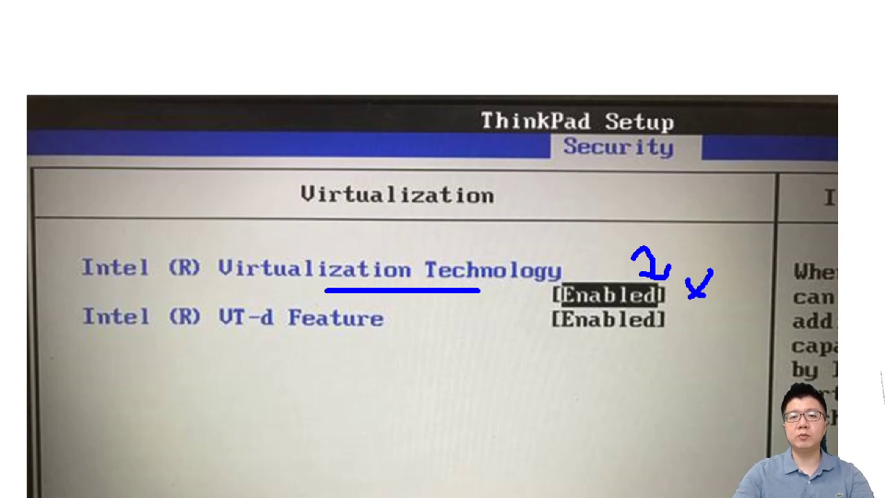
pyautogui.press('Escape')
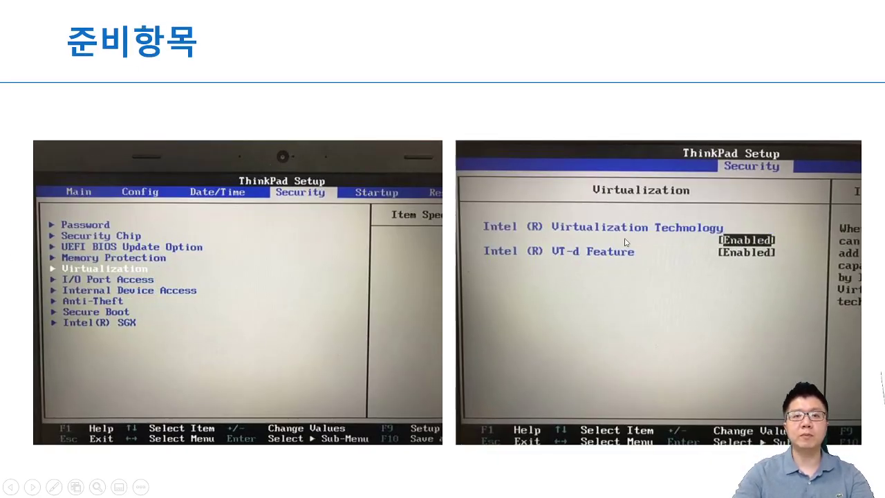
pyautogui.press('Escape')
# Step: Scroll to slide 9 and show where a new machine is created in VirtualBox
pyautogui.scroll(-1, 535, 274)
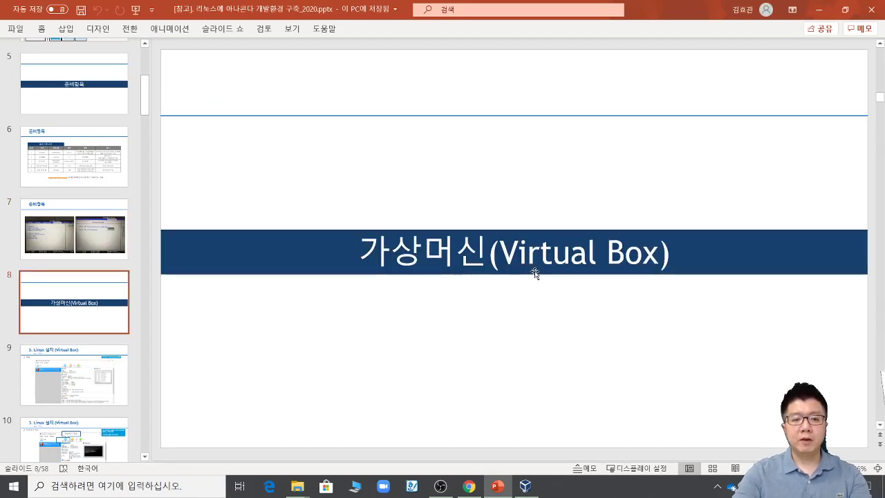
pyautogui.scroll(-1, 535, 274)
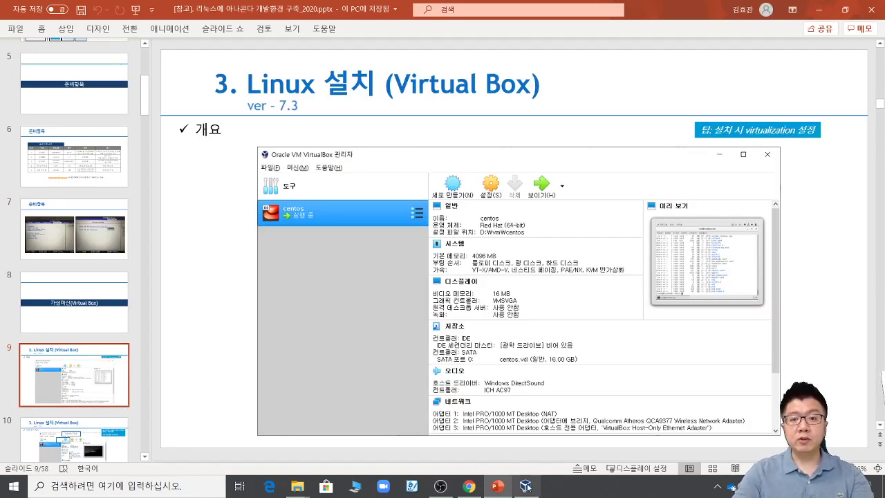
pyautogui.click(526, 486)
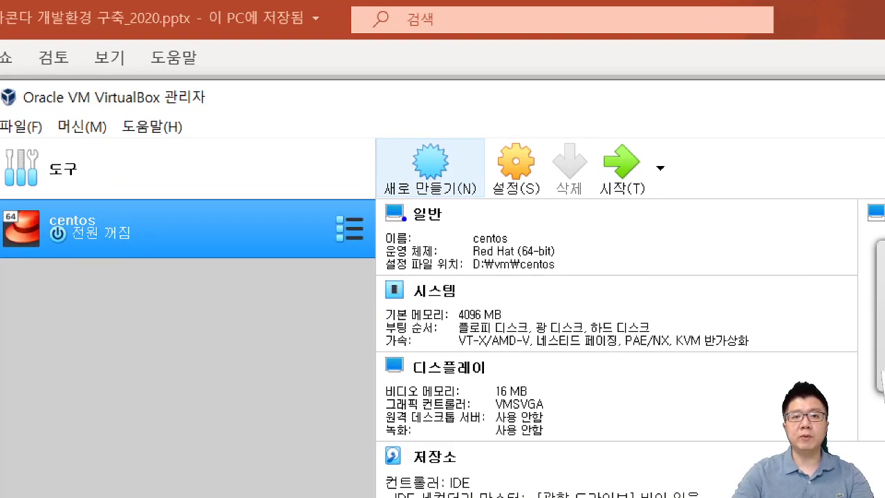
pyautogui.moveTo(448, 215)
pyautogui.mouseDown()
pyautogui.moveTo(338, 188)
pyautogui.moveTo(454, 199)
pyautogui.mouseUp()
pyautogui.press('Escape')
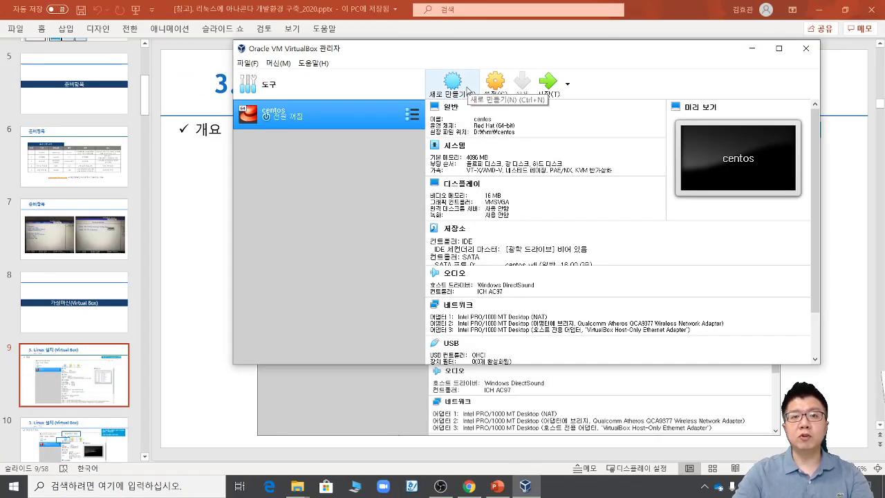
pyautogui.click(123, 369)
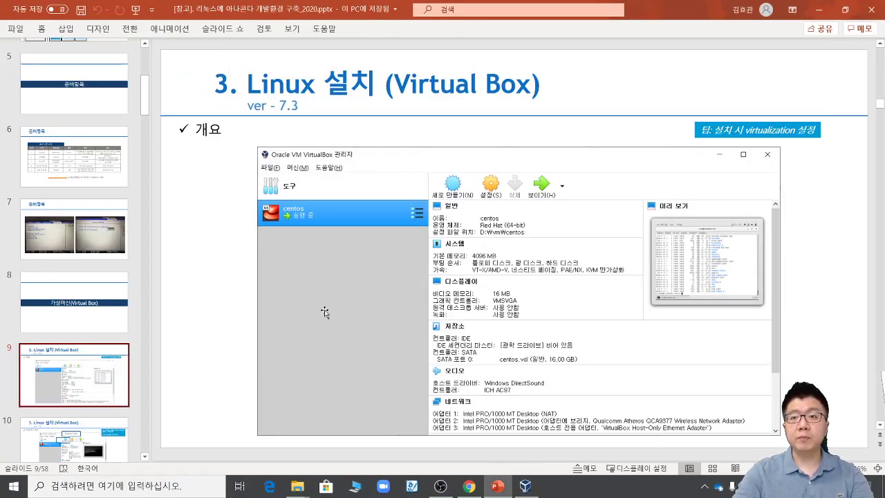
# Step: Present slide 9, mark its setup tip, then advance and underline the 파일 → 환경설정 tip
pyautogui.hotkey('shift', 'F5')
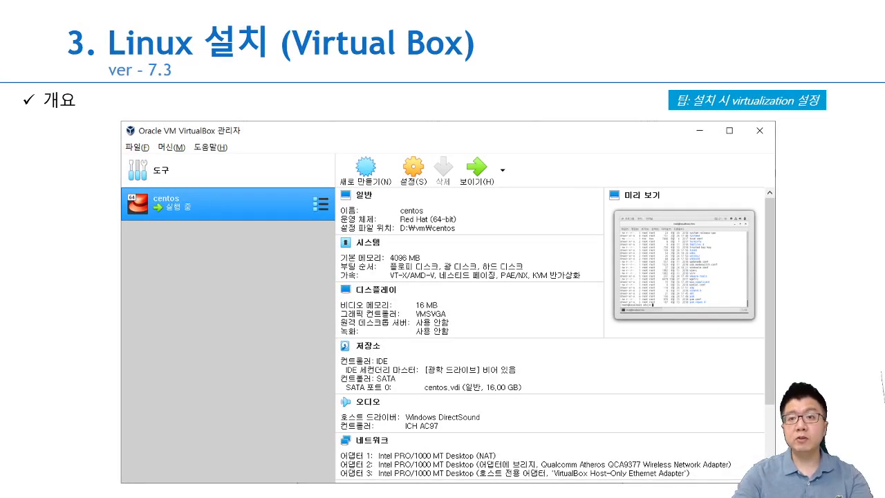
pyautogui.moveTo(696, 122); pyautogui.dragTo(782, 123)
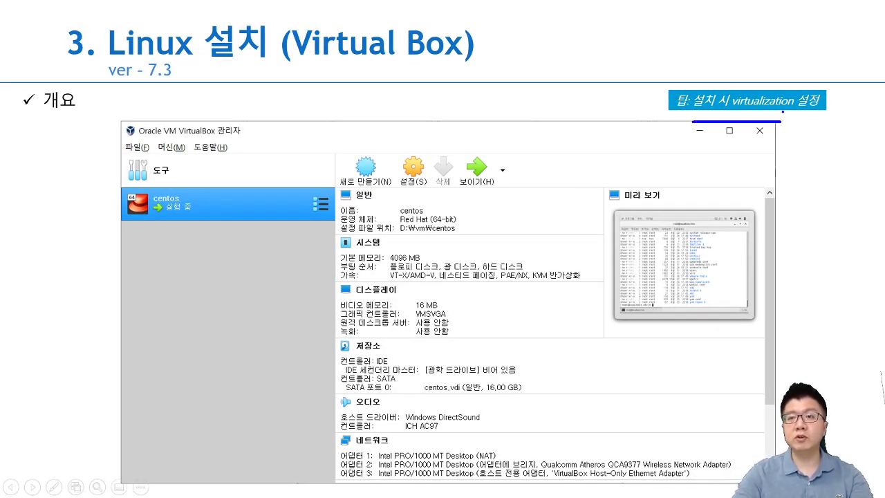
pyautogui.moveTo(783, 87); pyautogui.dragTo(767, 86)
pyautogui.press('Escape')
pyautogui.click(740, 118)
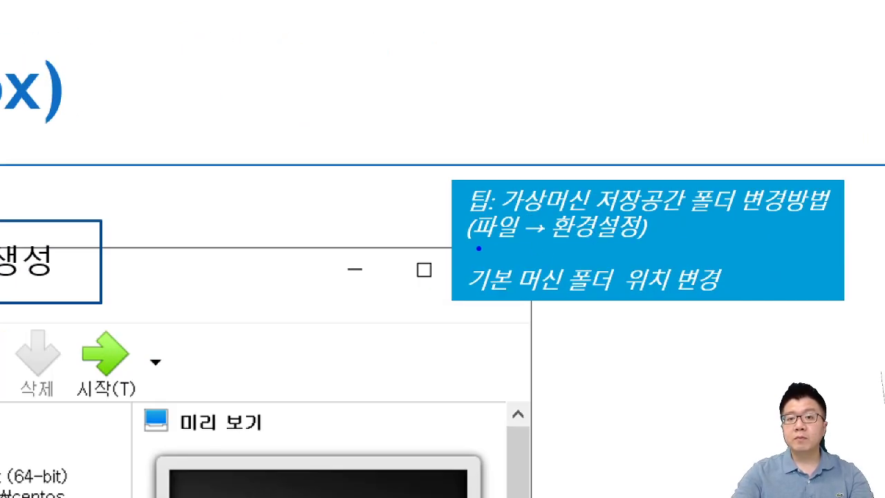
pyautogui.moveTo(478, 248); pyautogui.dragTo(612, 251)
pyautogui.press('Escape')
pyautogui.press('super')
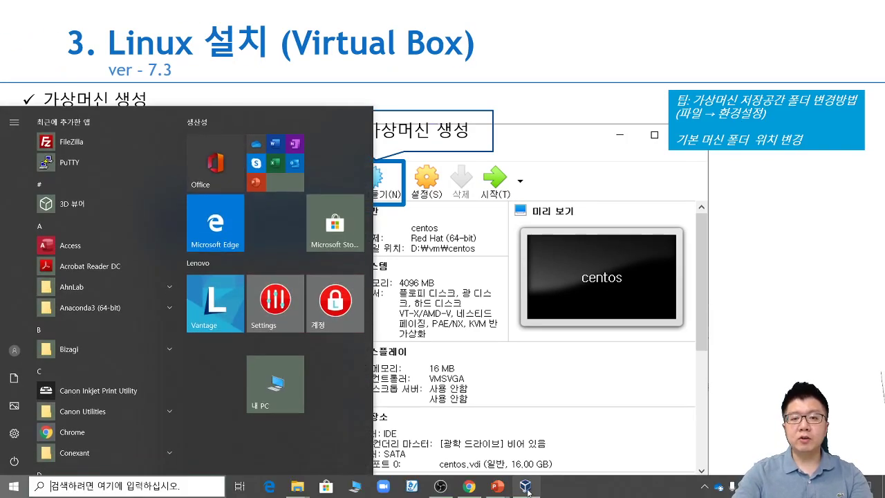
# Step: Look through the centos machine's General, System and Storage settings, then cancel without changes
pyautogui.click(526, 487)
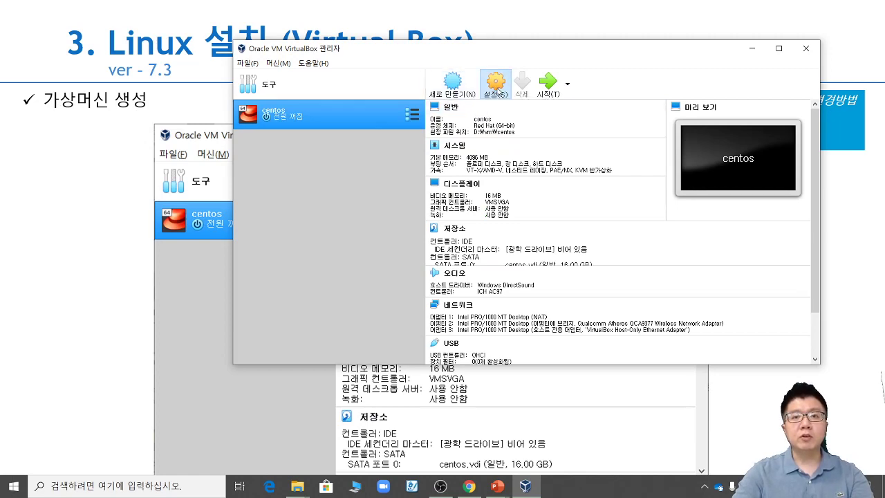
pyautogui.click(494, 89)
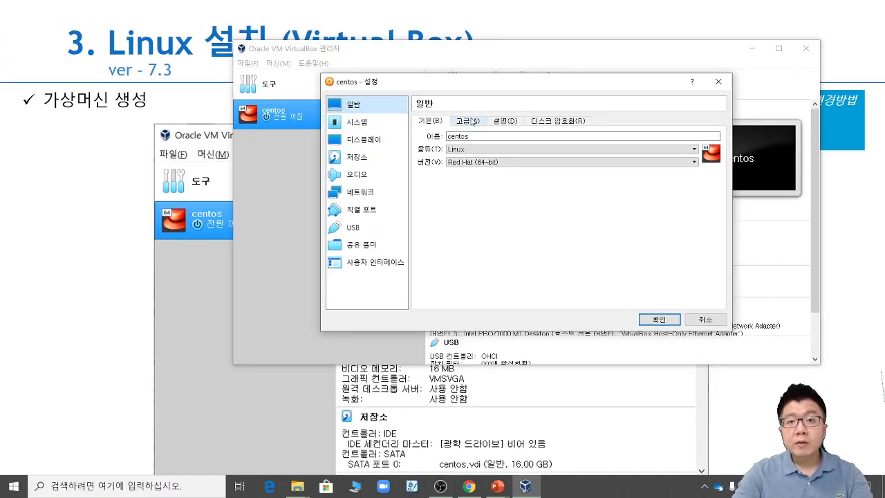
pyautogui.click(468, 121)
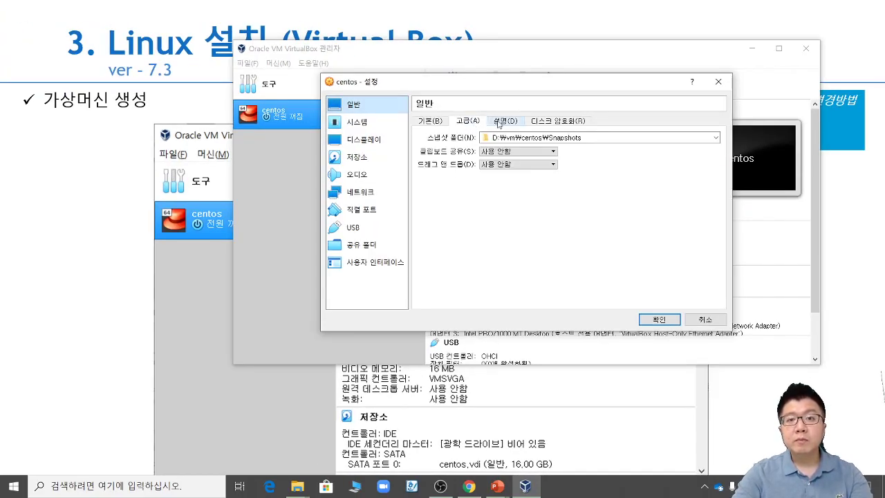
pyautogui.click(504, 121)
pyautogui.click(547, 121)
pyautogui.click(373, 128)
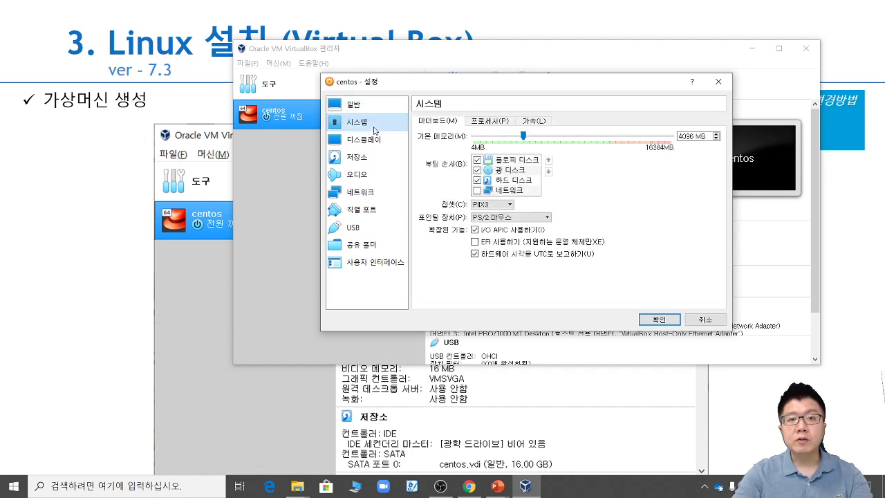
pyautogui.click(366, 159)
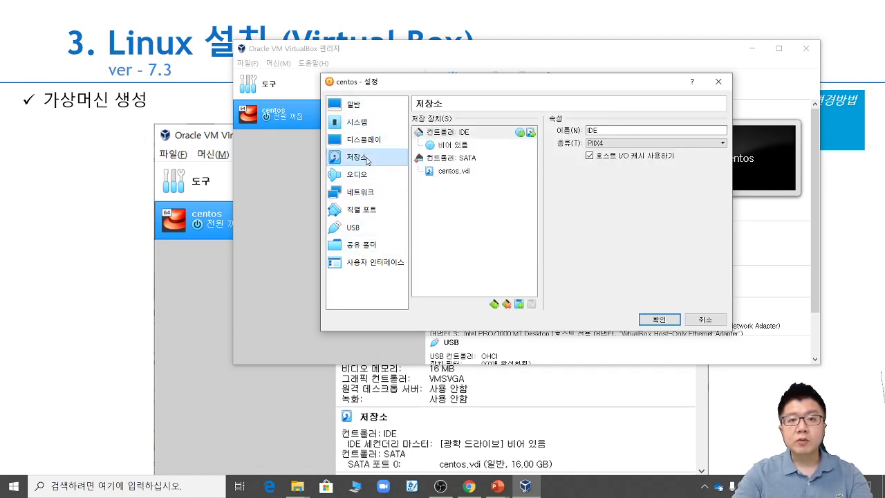
pyautogui.click(353, 104)
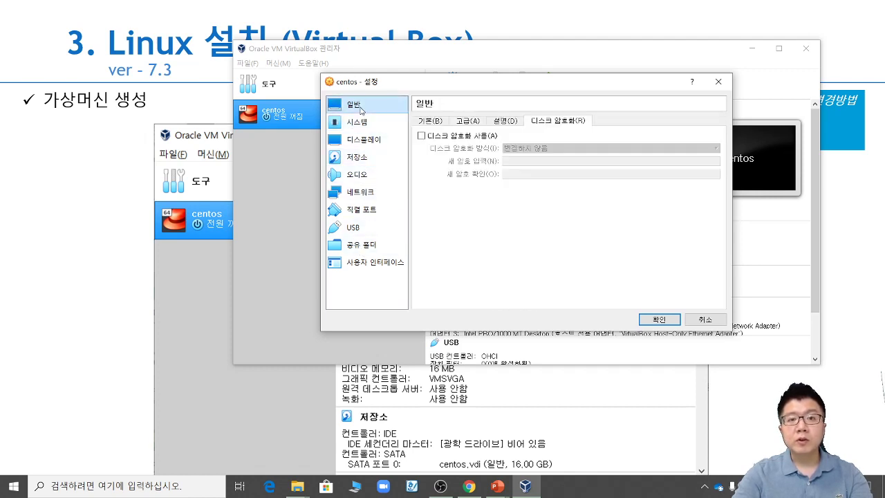
pyautogui.click(430, 121)
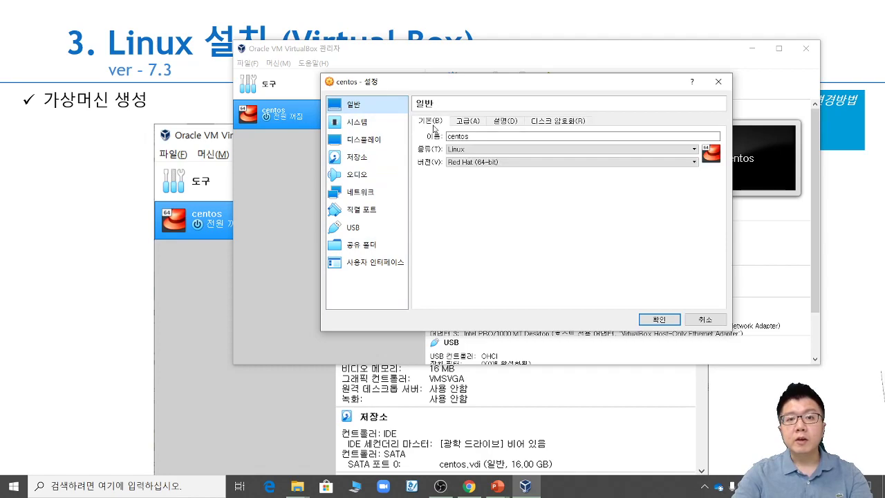
pyautogui.click(467, 121)
pyautogui.click(715, 319)
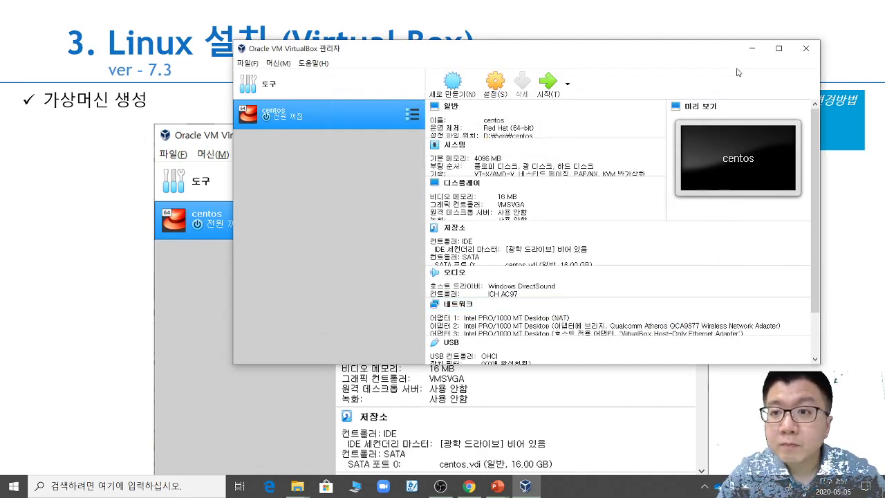
pyautogui.moveTo(717, 51); pyautogui.dragTo(526, 108)
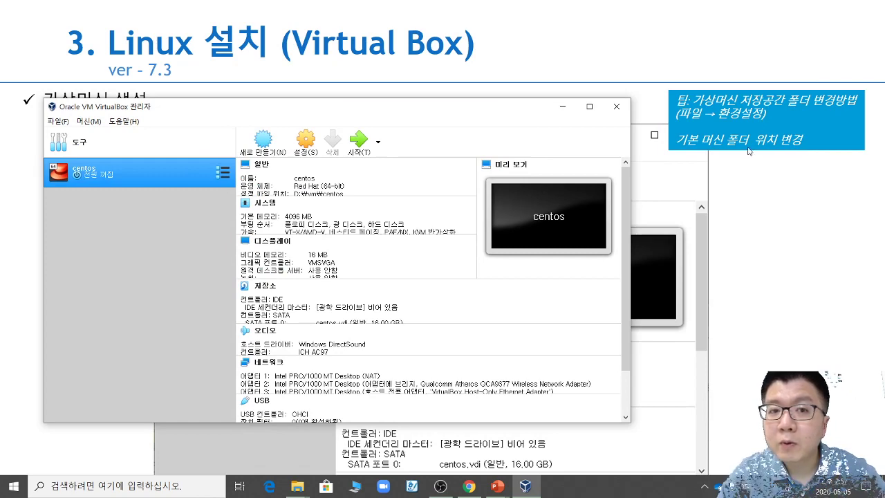
pyautogui.click(58, 121)
pyautogui.hotkey('ctrl', '1')
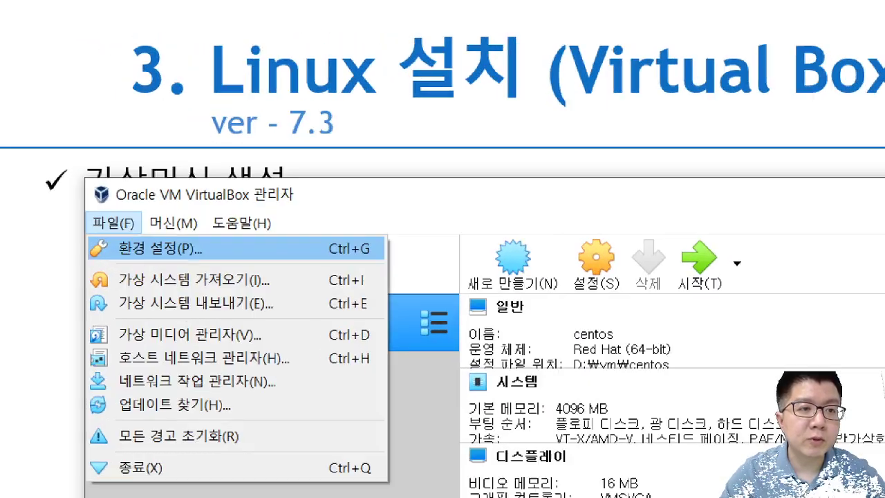
pyautogui.click(142, 249)
pyautogui.moveTo(84, 214); pyautogui.dragTo(70, 270)
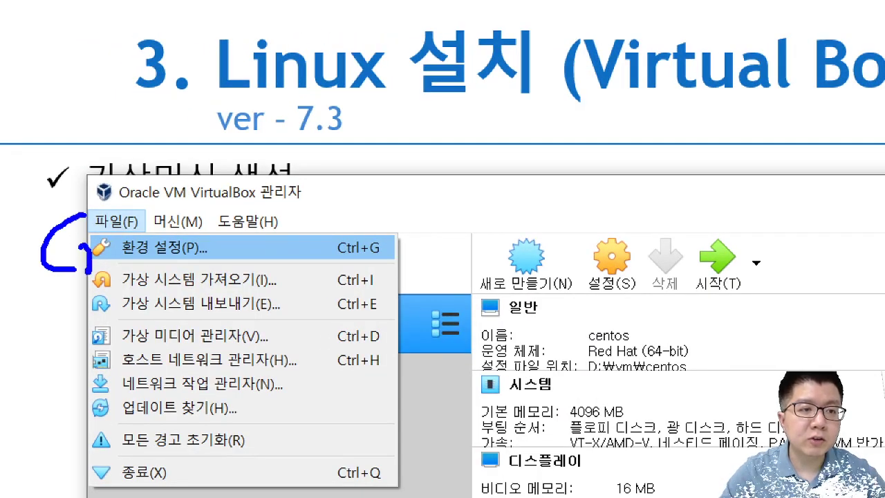
pyautogui.press('Escape')
pyautogui.click(59, 122)
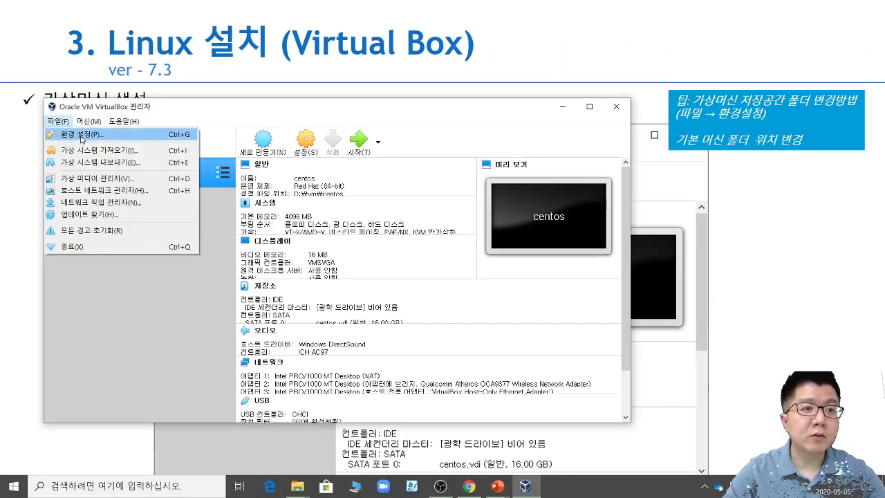
pyautogui.click(75, 136)
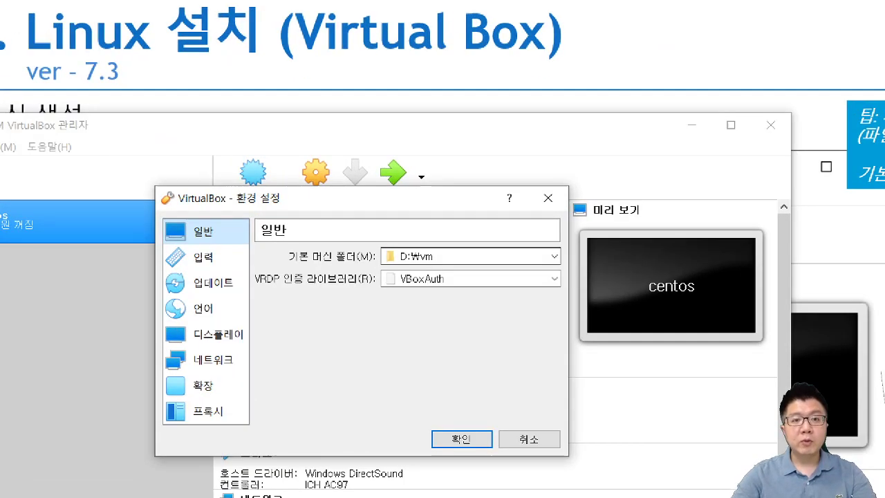
pyautogui.hotkey('ctrl', '1')
pyautogui.click(392, 191)
pyautogui.moveTo(193, 276); pyautogui.dragTo(322, 282)
pyautogui.moveTo(323, 213)
pyautogui.mouseDown()
pyautogui.moveTo(391, 224)
pyautogui.moveTo(377, 233)
pyautogui.mouseUp()
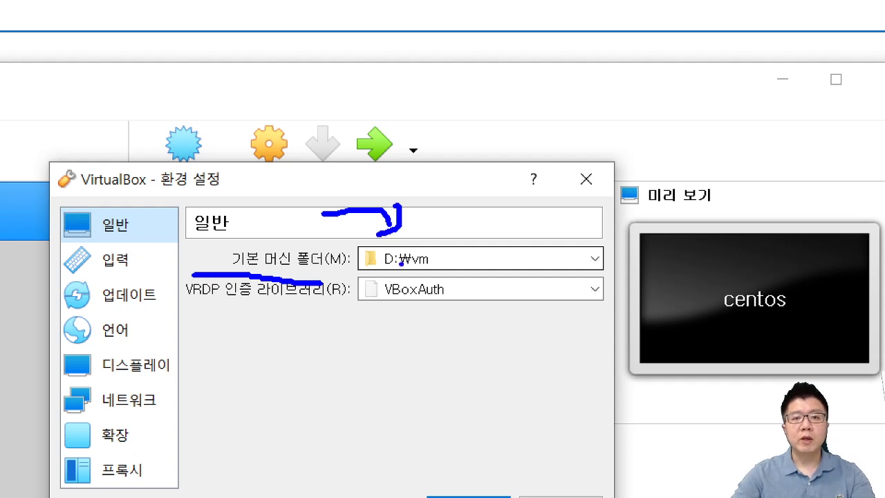
pyautogui.write('tC  ')
pyautogui.write('d e f')
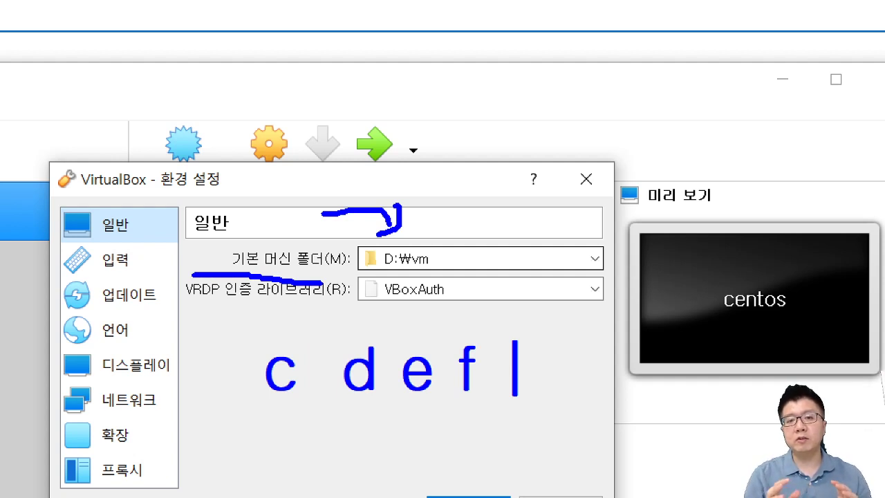
pyautogui.press('Escape')
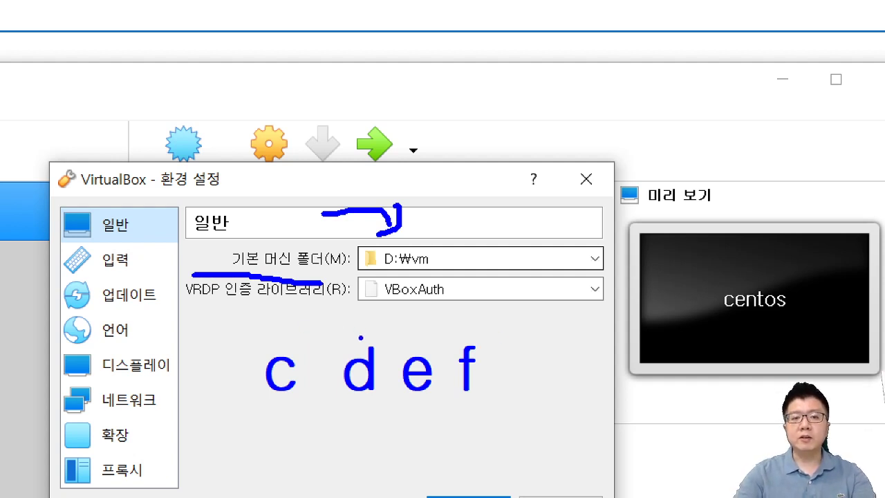
pyautogui.moveTo(360, 338)
pyautogui.mouseDown()
pyautogui.moveTo(328, 279)
pyautogui.moveTo(334, 252)
pyautogui.moveTo(350, 293)
pyautogui.mouseUp()
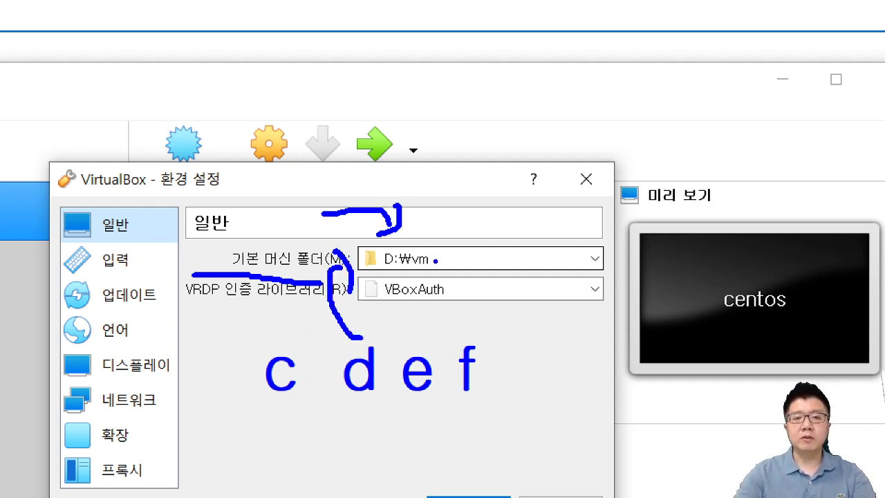
pyautogui.moveTo(459, 220)
pyautogui.mouseDown()
pyautogui.moveTo(428, 239)
pyautogui.moveTo(444, 242)
pyautogui.mouseUp()
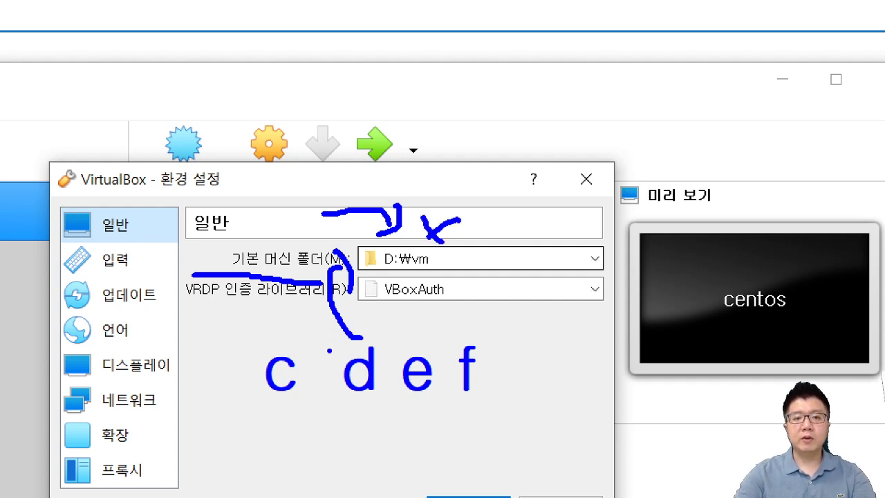
pyautogui.moveTo(379, 274); pyautogui.dragTo(433, 274)
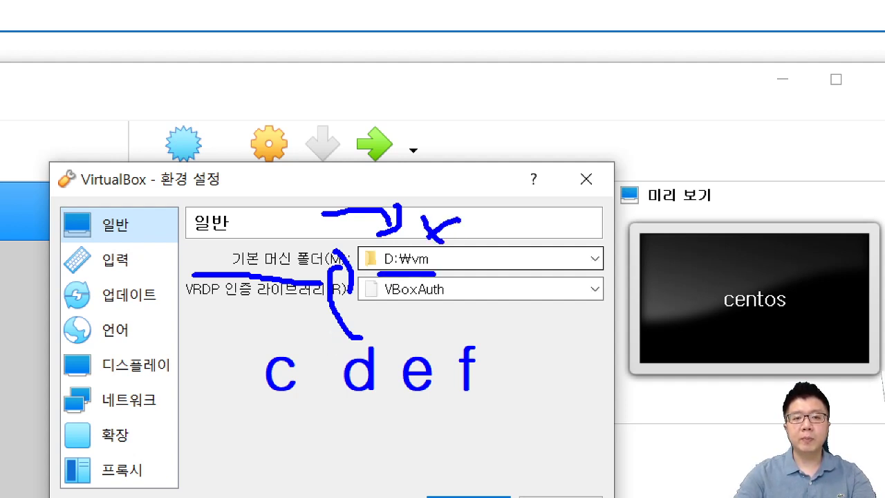
pyautogui.moveTo(241, 405)
pyautogui.mouseDown()
pyautogui.moveTo(208, 406)
pyautogui.moveTo(234, 421)
pyautogui.mouseUp()
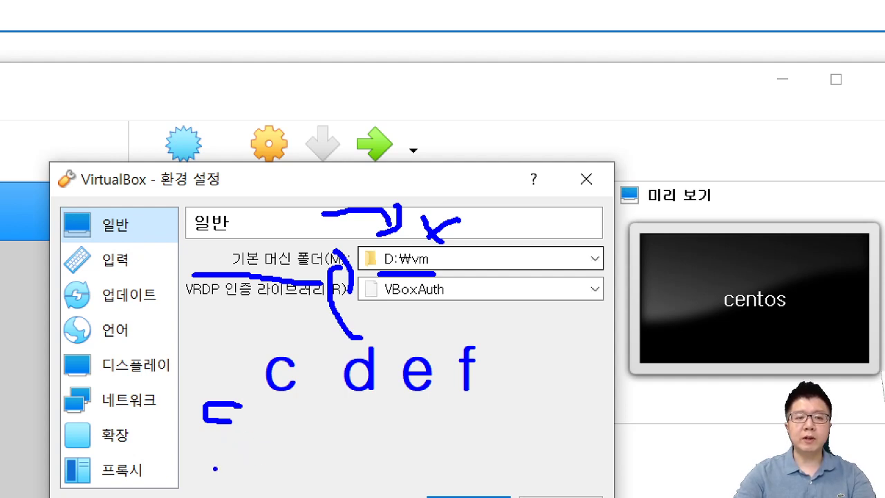
pyautogui.moveTo(215, 468); pyautogui.dragTo(215, 423)
pyautogui.moveTo(214, 430); pyautogui.dragTo(186, 437)
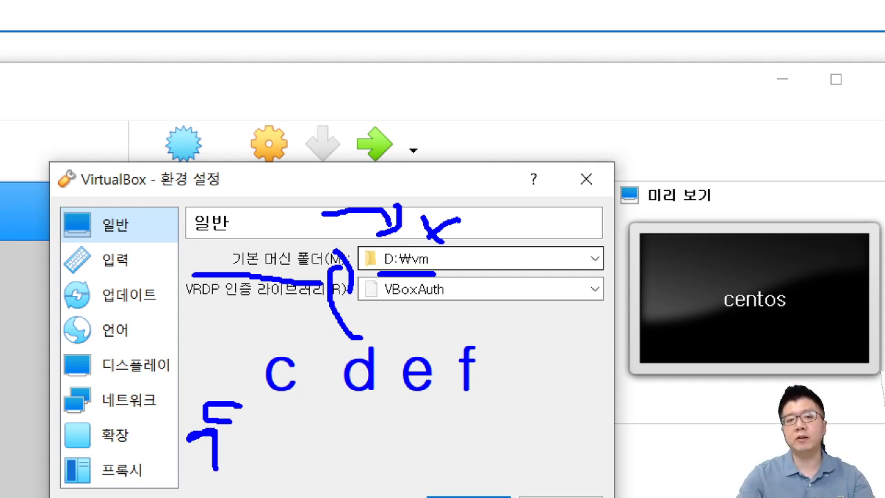
pyautogui.moveTo(320, 415); pyautogui.dragTo(356, 412)
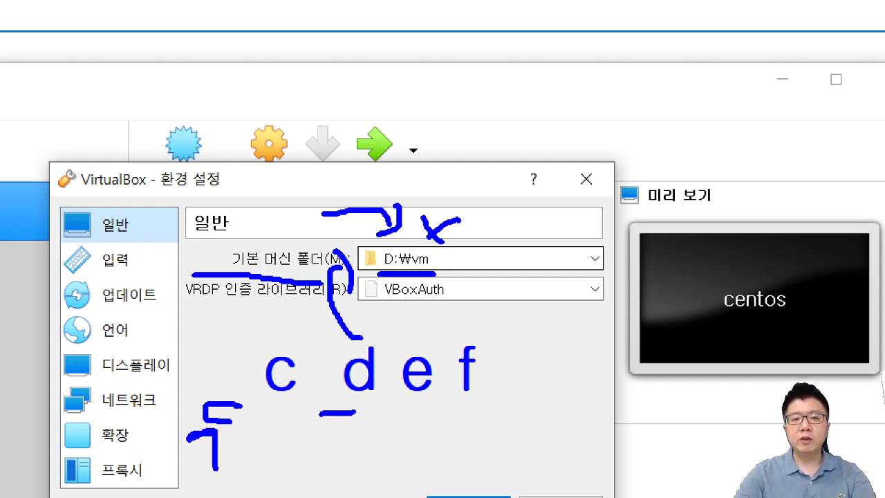
pyautogui.moveTo(486, 215)
pyautogui.mouseDown()
pyautogui.moveTo(477, 238)
pyautogui.moveTo(444, 259)
pyautogui.mouseUp()
pyautogui.moveTo(446, 227)
pyautogui.mouseDown()
pyautogui.moveTo(444, 260)
pyautogui.moveTo(464, 266)
pyautogui.mouseUp()
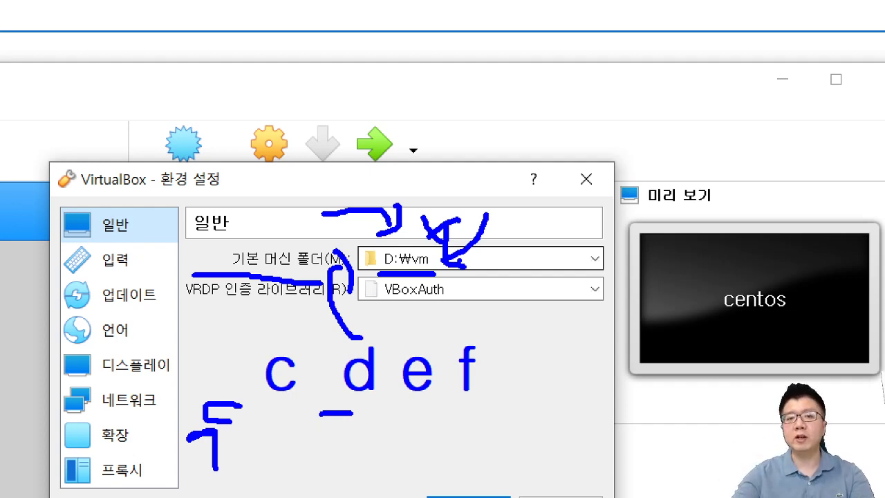
pyautogui.press('Escape')
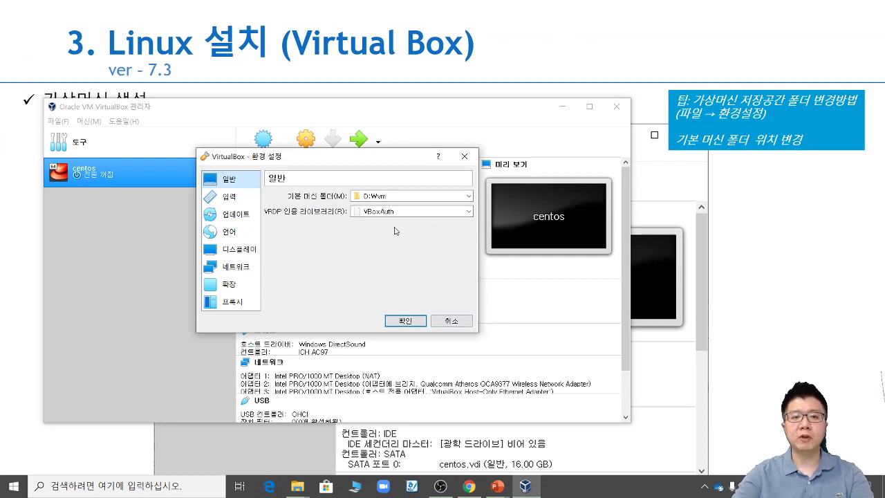
pyautogui.click(402, 195)
pyautogui.moveTo(402, 196); pyautogui.dragTo(351, 196)
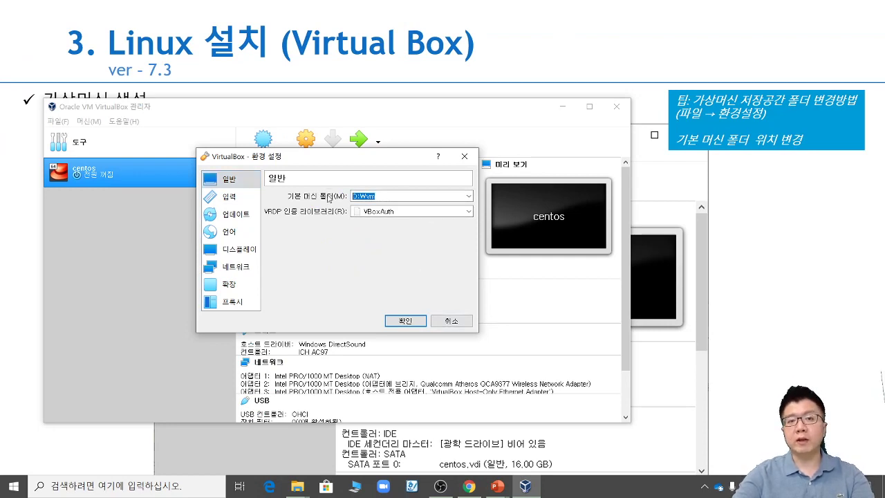
pyautogui.click(451, 322)
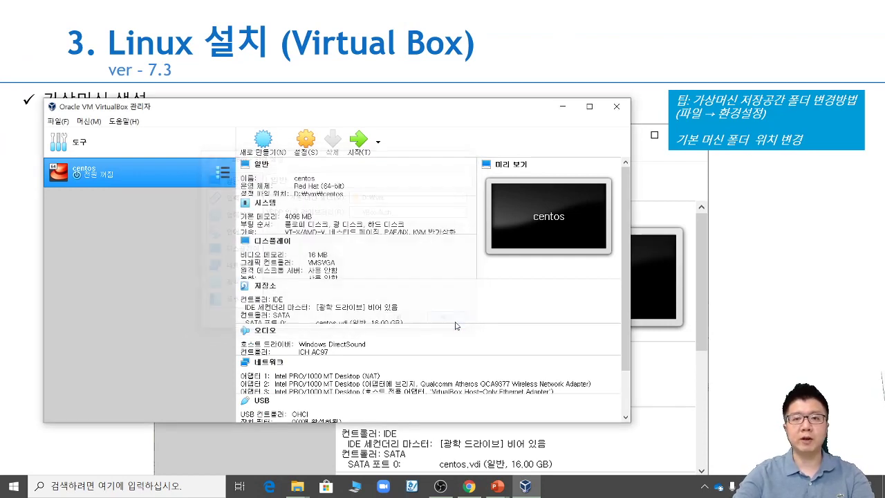
# Step: Move the VirtualBox Manager window lower and to the right
pyautogui.moveTo(322, 109); pyautogui.dragTo(429, 140)
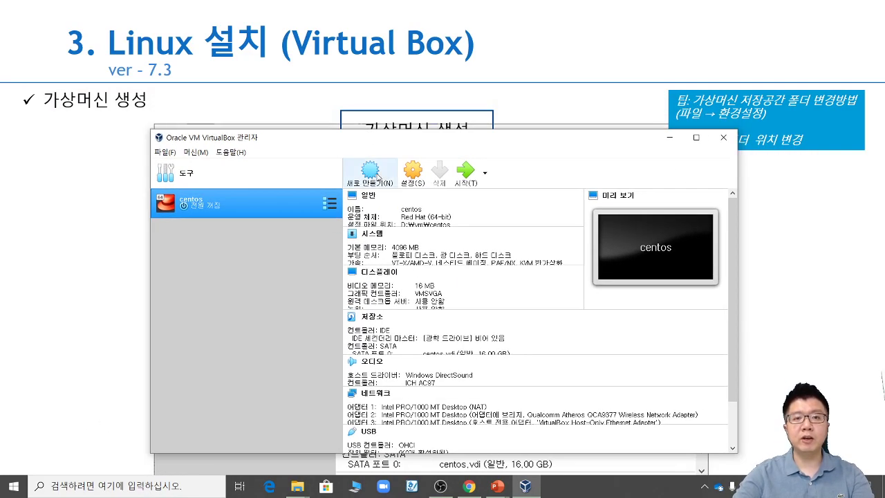
pyautogui.hotkey('ctrl', '1')
pyautogui.click(453, 281)
pyautogui.moveTo(454, 281)
pyautogui.mouseDown()
pyautogui.moveTo(363, 268)
pyautogui.moveTo(467, 287)
pyautogui.mouseUp()
pyautogui.press('Escape')
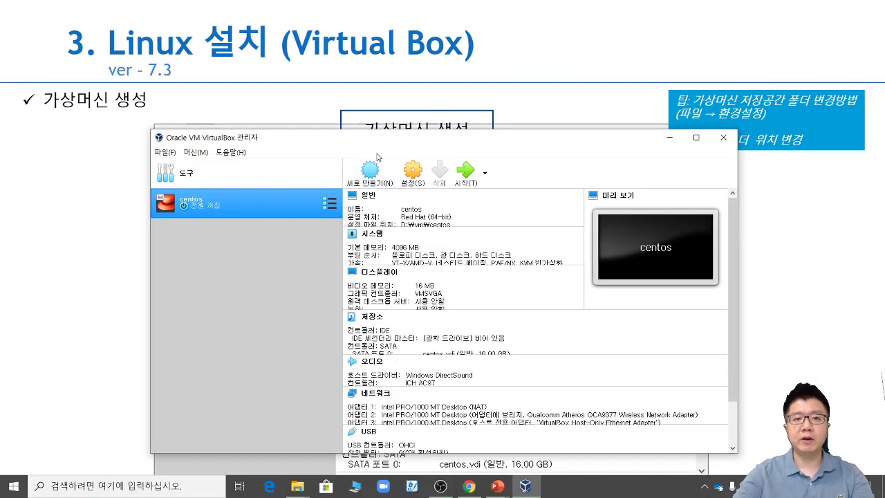
# Step: Start a new virtual machine and begin entering its name
pyautogui.click(370, 171)
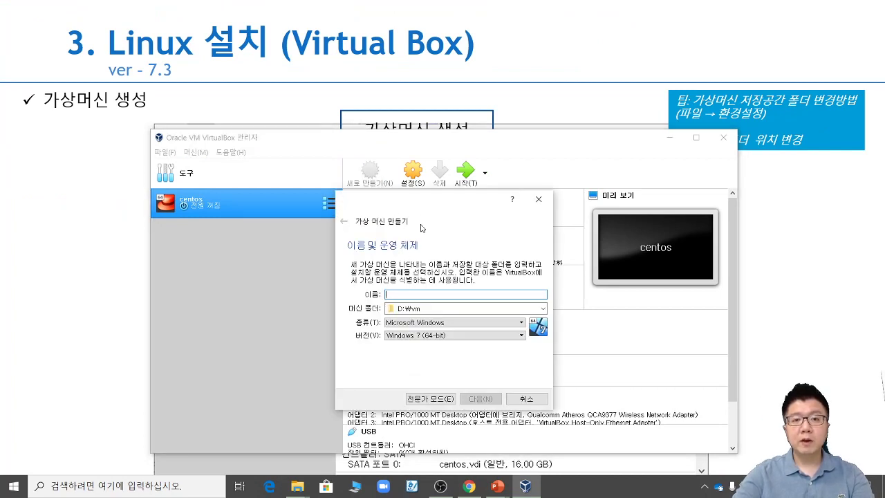
pyautogui.write('centos7')
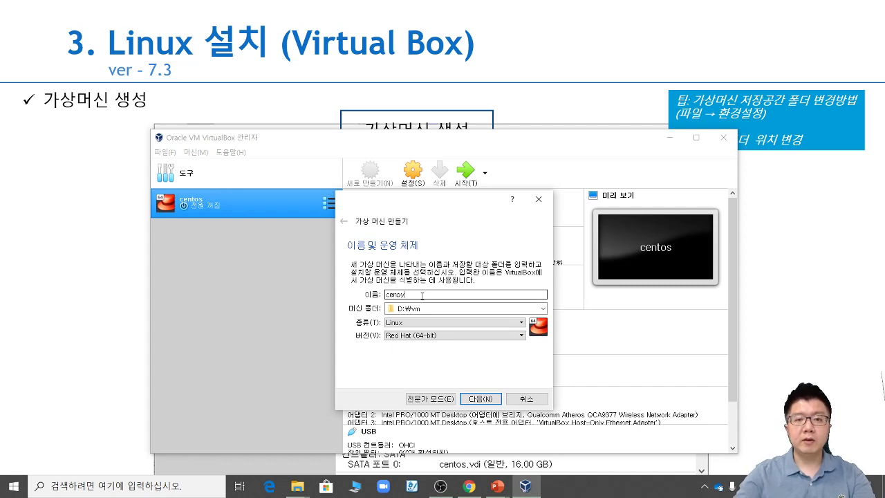
pyautogui.hotkey('ctrl', '1')
pyautogui.click(443, 250)
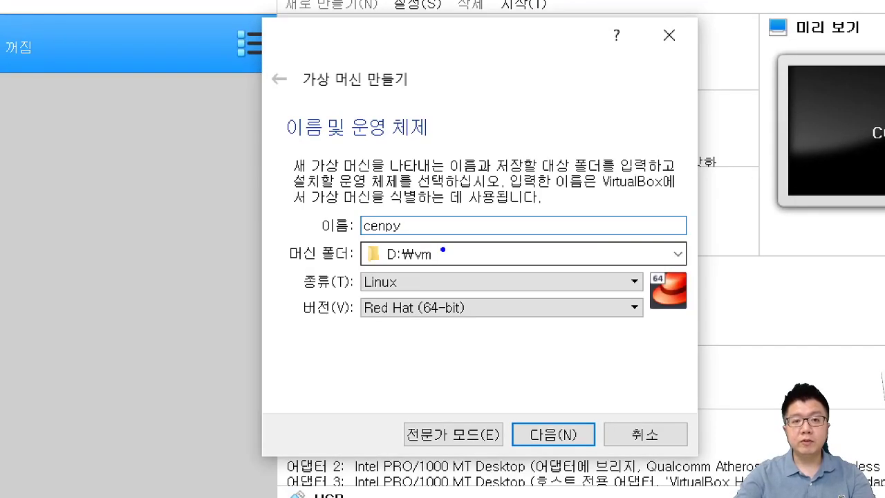
pyautogui.moveTo(348, 244); pyautogui.dragTo(390, 243)
pyautogui.press('Escape')
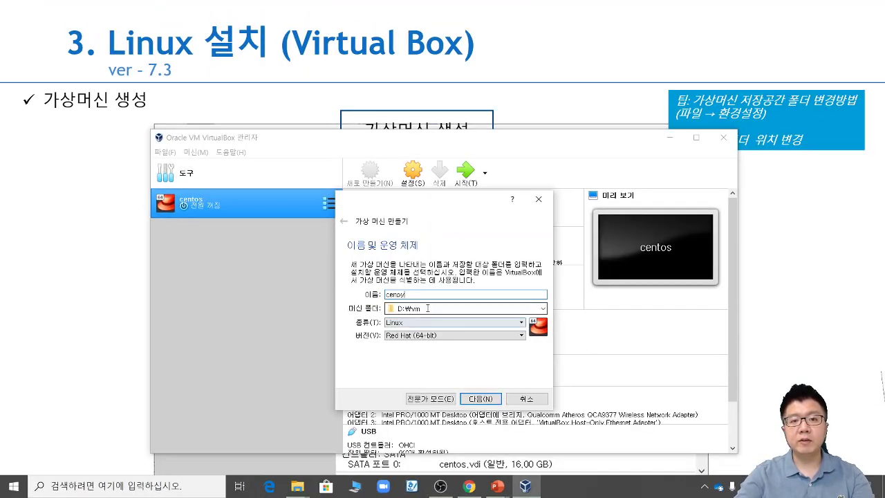
# Step: Name the machine 'centpy' with Linux, Red Hat (64-bit) in D:\vm and continue
pyautogui.moveTo(419, 295); pyautogui.dragTo(279, 288)
pyautogui.write('ce')
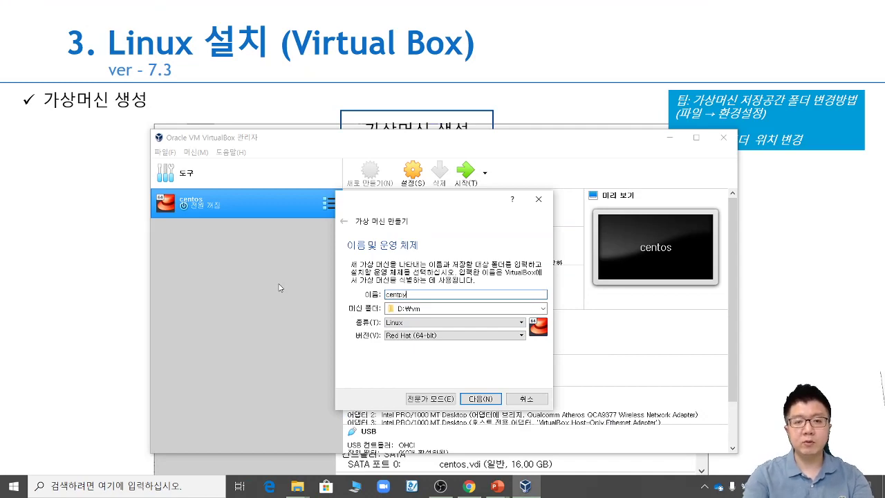
pyautogui.hotkey('ctrl', '1')
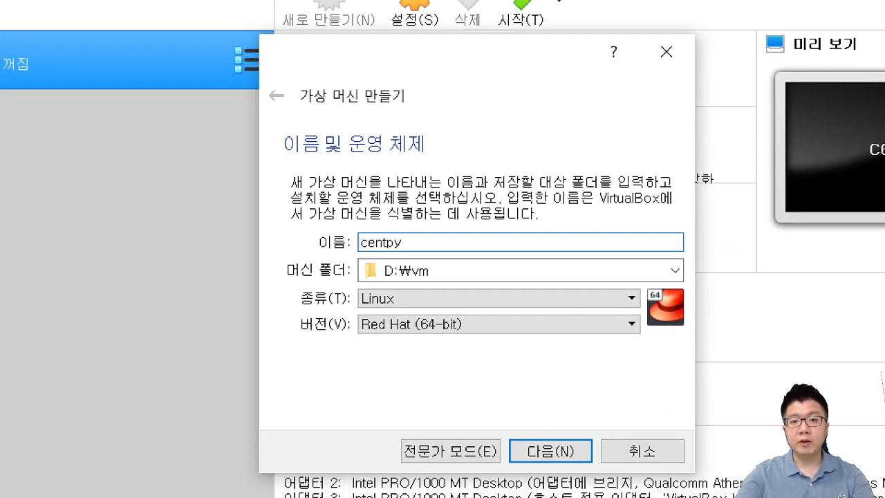
pyautogui.click(443, 249)
pyautogui.moveTo(350, 340); pyautogui.dragTo(472, 344)
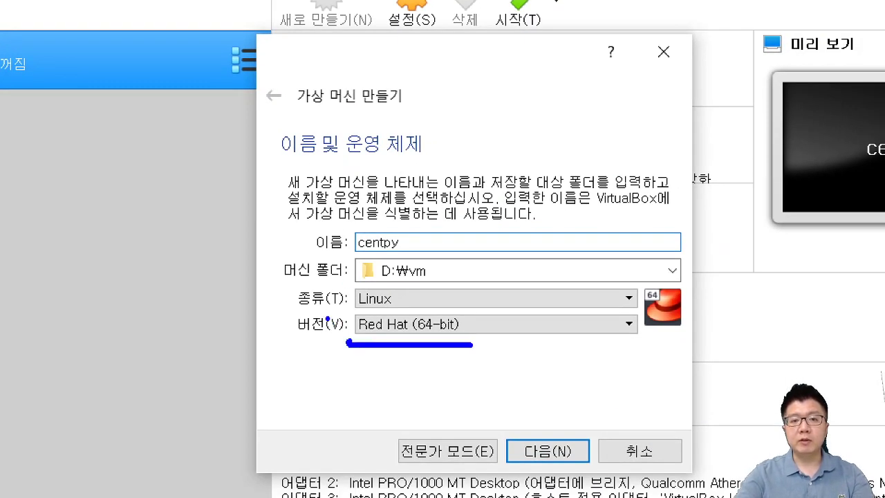
pyautogui.moveTo(350, 312); pyautogui.dragTo(403, 312)
pyautogui.moveTo(397, 281); pyautogui.dragTo(422, 281)
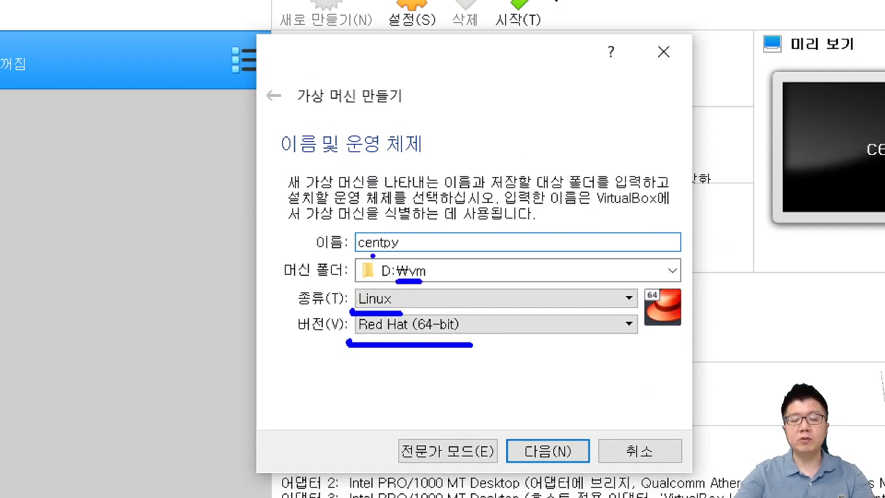
pyautogui.moveTo(372, 255); pyautogui.dragTo(390, 255)
pyautogui.moveTo(490, 368)
pyautogui.mouseDown()
pyautogui.moveTo(455, 377)
pyautogui.moveTo(427, 353)
pyautogui.moveTo(458, 357)
pyautogui.mouseUp()
pyautogui.moveTo(525, 361); pyautogui.dragTo(549, 396)
pyautogui.moveTo(583, 350)
pyautogui.mouseDown()
pyautogui.moveTo(594, 377)
pyautogui.moveTo(613, 390)
pyautogui.mouseUp()
pyautogui.moveTo(740, 280); pyautogui.dragTo(683, 352)
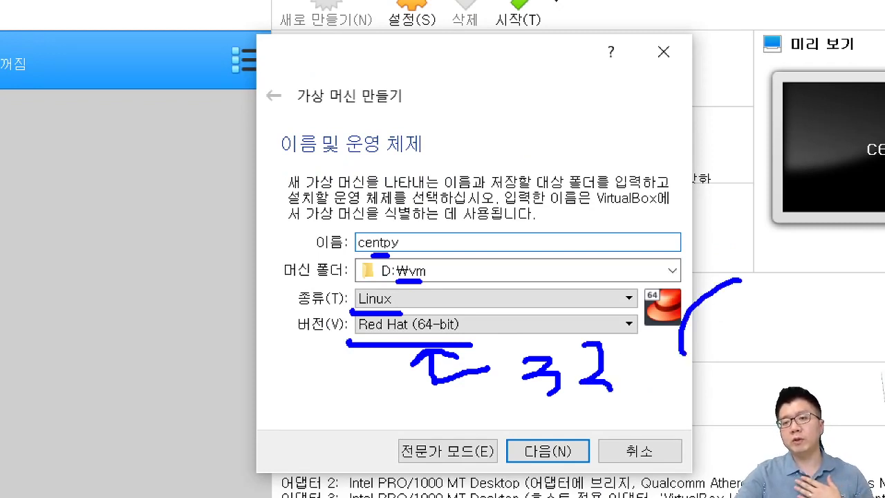
pyautogui.moveTo(711, 320)
pyautogui.mouseDown()
pyautogui.moveTo(732, 335)
pyautogui.moveTo(721, 349)
pyautogui.mouseUp()
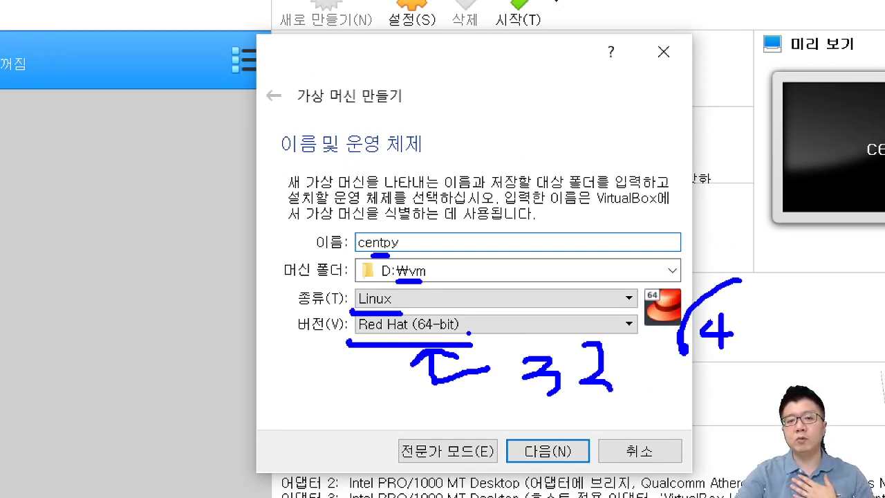
pyautogui.moveTo(445, 340)
pyautogui.mouseDown()
pyautogui.moveTo(399, 304)
pyautogui.moveTo(456, 341)
pyautogui.mouseUp()
pyautogui.moveTo(522, 256)
pyautogui.mouseDown()
pyautogui.moveTo(471, 280)
pyautogui.moveTo(502, 304)
pyautogui.mouseUp()
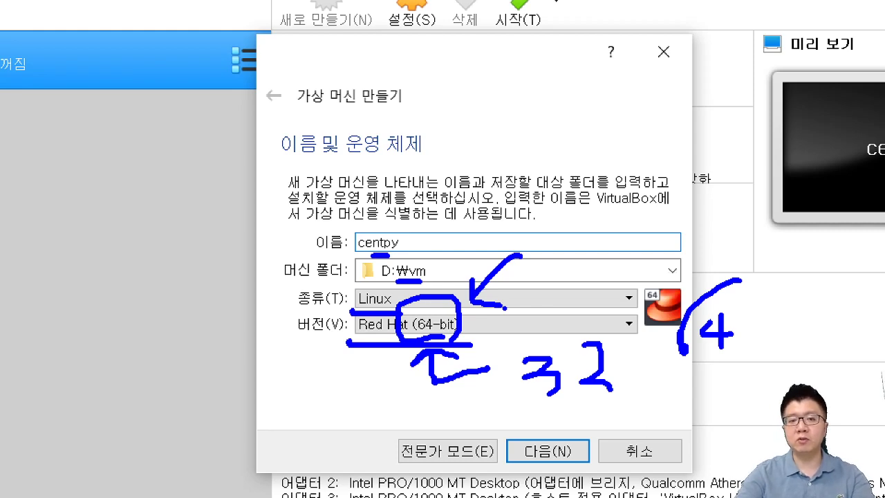
pyautogui.press('Escape')
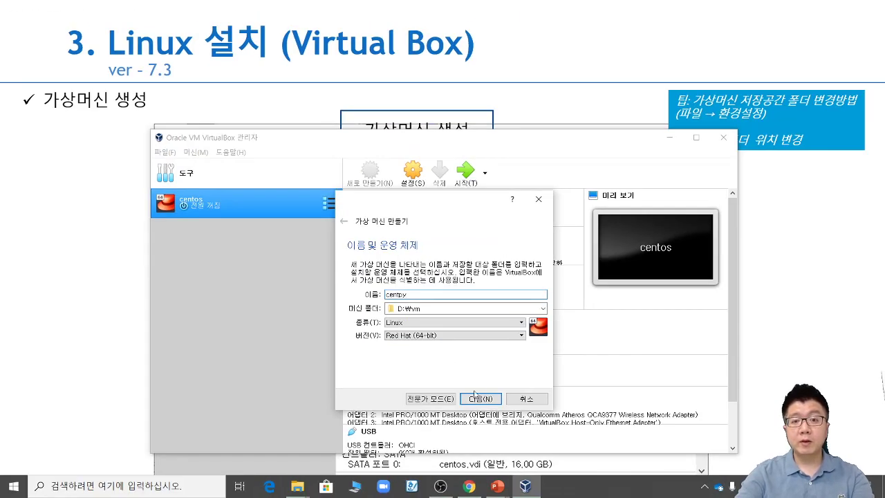
pyautogui.click(480, 400)
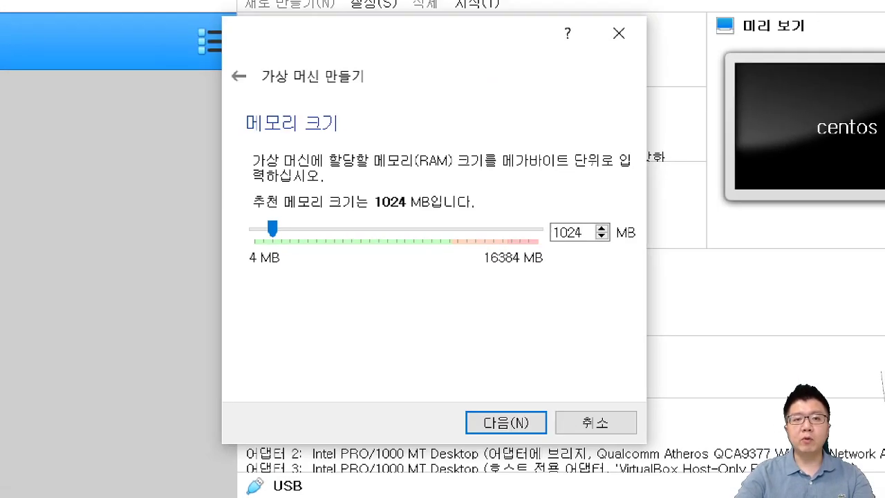
# Step: Raise the memory size from 1024 MB to 4096 MB, then begin a search for Control Panel
pyautogui.moveTo(221, 125); pyautogui.dragTo(358, 125)
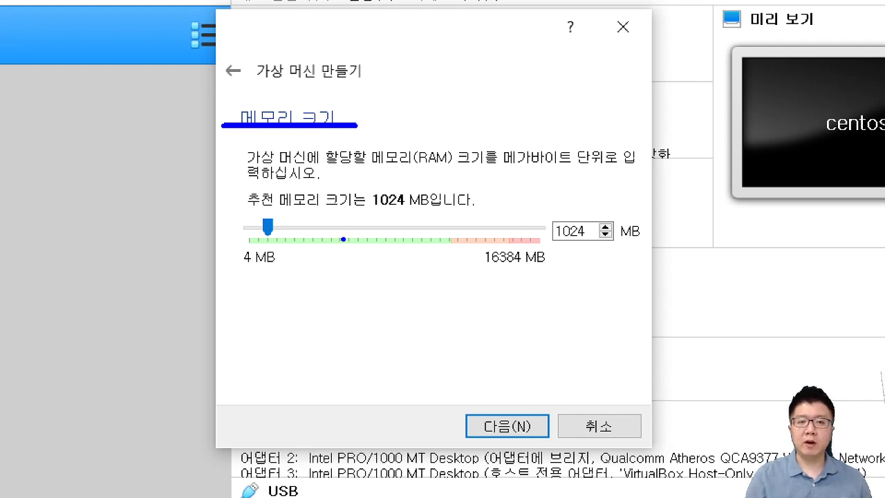
pyautogui.press('Escape')
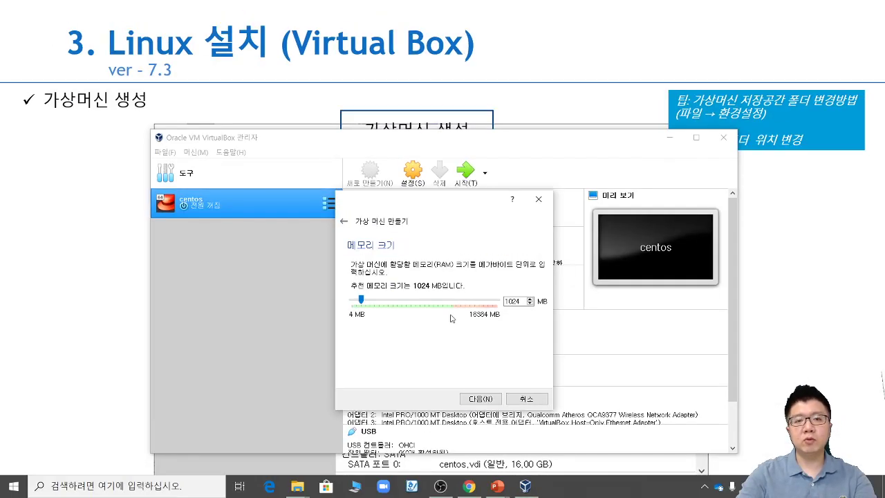
pyautogui.click(395, 303)
pyautogui.click(395, 303)
pyautogui.click(398, 304)
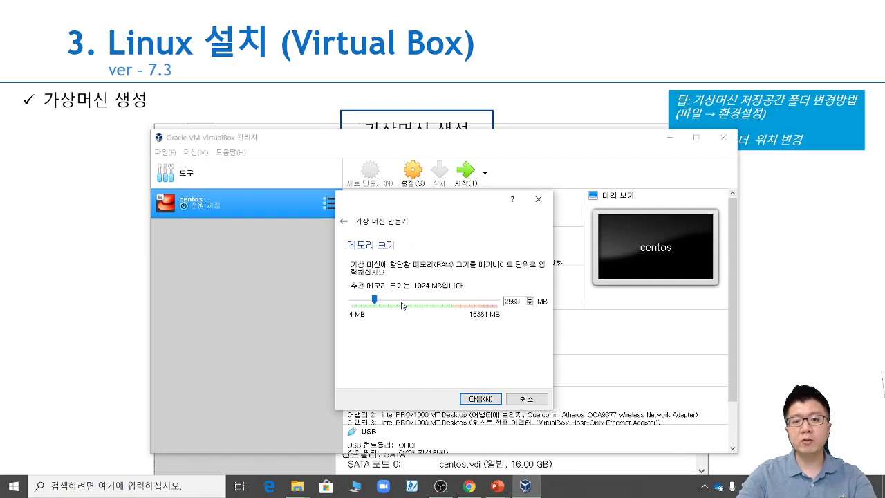
pyautogui.click(401, 305)
pyautogui.click(430, 304)
pyautogui.click(430, 305)
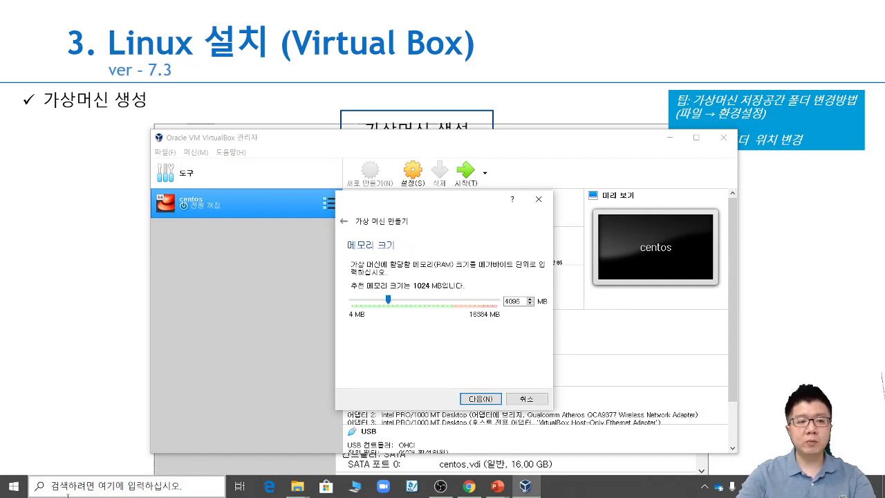
pyautogui.click(16, 492)
pyautogui.write('wㅔ엎ㄴ')
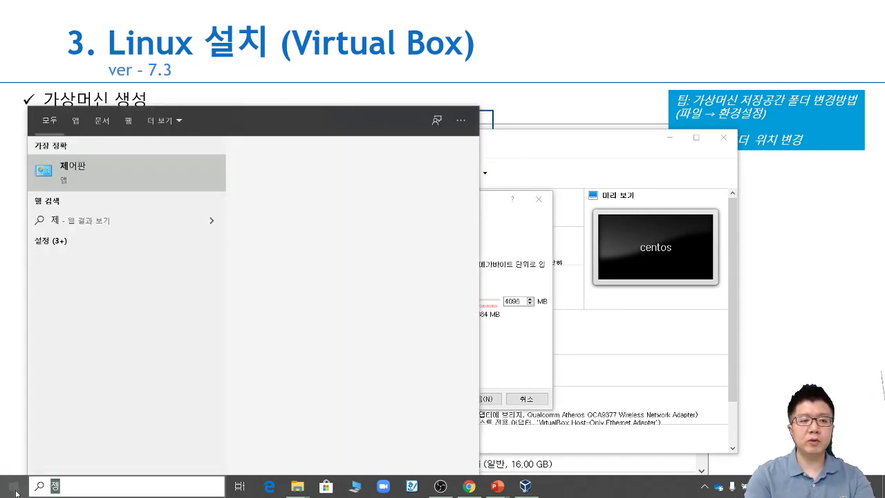
# Step: Search for 제어판 and open Control Panel's System page, maximized
pyautogui.press('BackSpace')
pyautogui.press('BackSpace')
pyautogui.press('BackSpace')
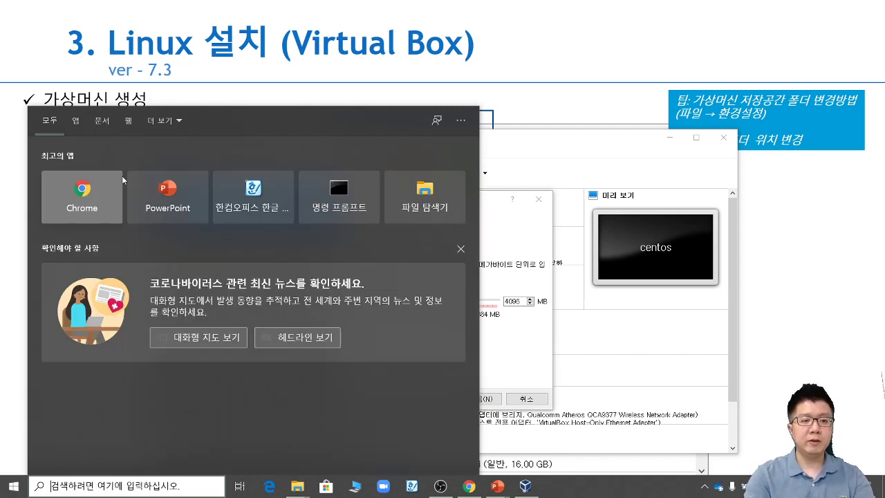
pyautogui.write('제엎')
pyautogui.click(123, 180)
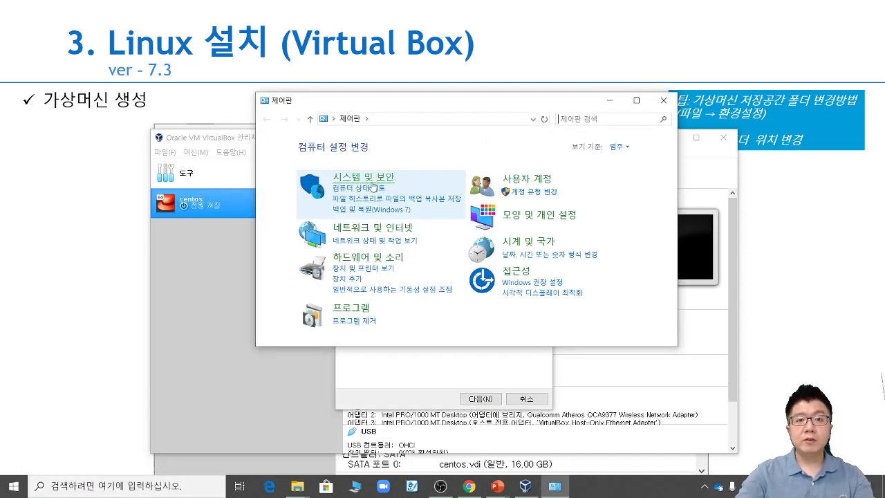
pyautogui.click(372, 186)
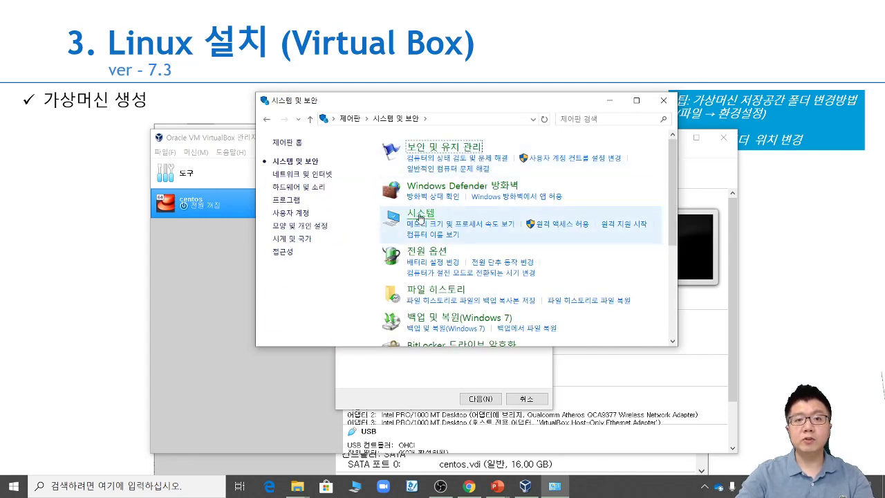
pyautogui.click(419, 216)
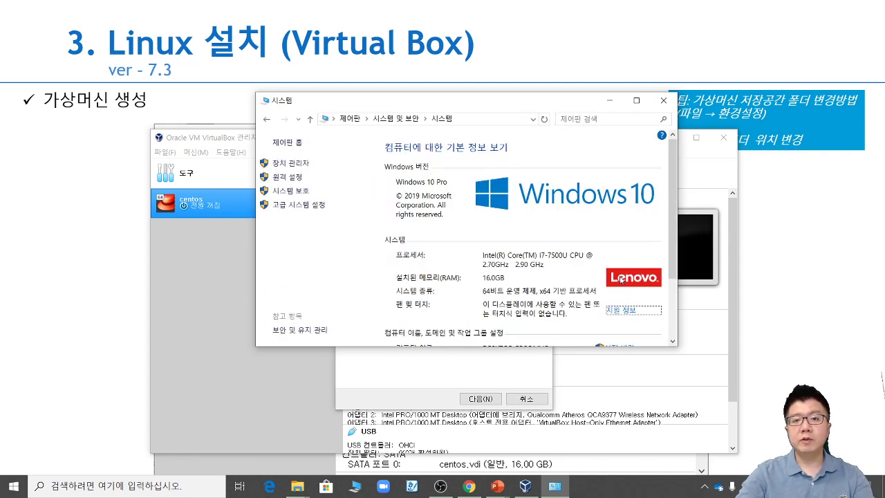
pyautogui.click(636, 100)
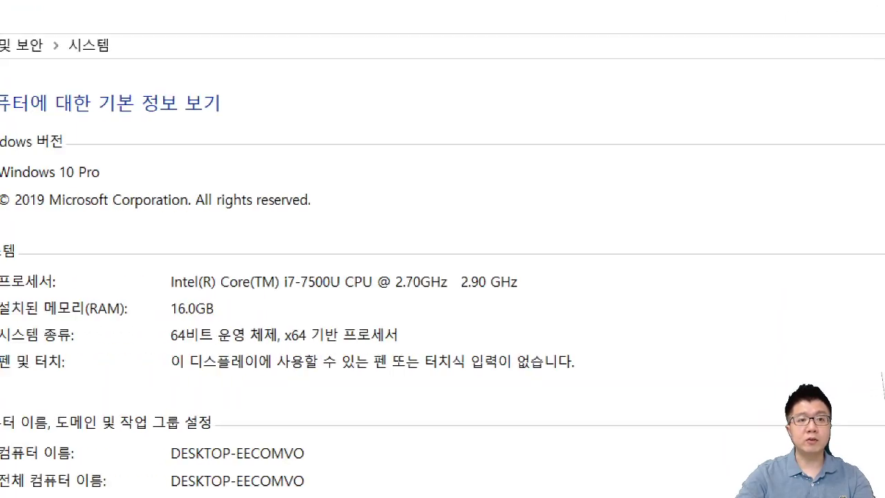
# Step: Mark Windows 10 Pro, the 16.0GB installed RAM and the 64-bit system type
pyautogui.moveTo(118, 142); pyautogui.dragTo(199, 137)
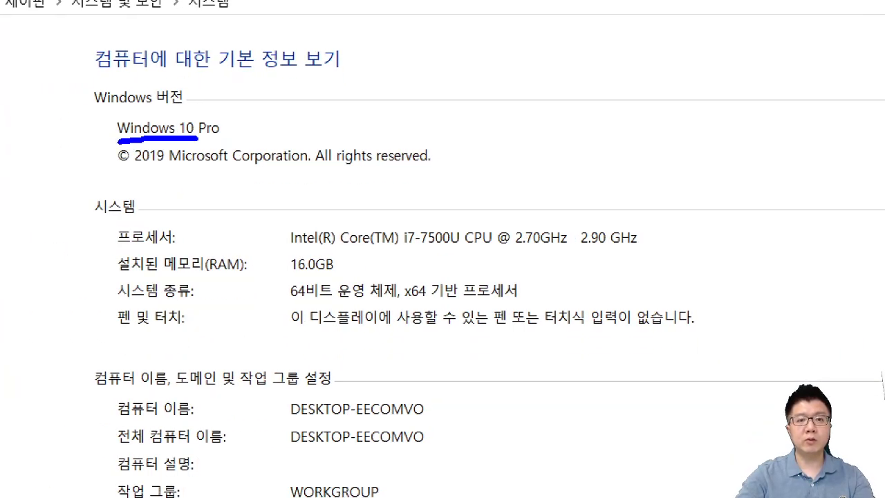
pyautogui.moveTo(329, 283)
pyautogui.mouseDown()
pyautogui.moveTo(323, 244)
pyautogui.moveTo(336, 266)
pyautogui.mouseUp()
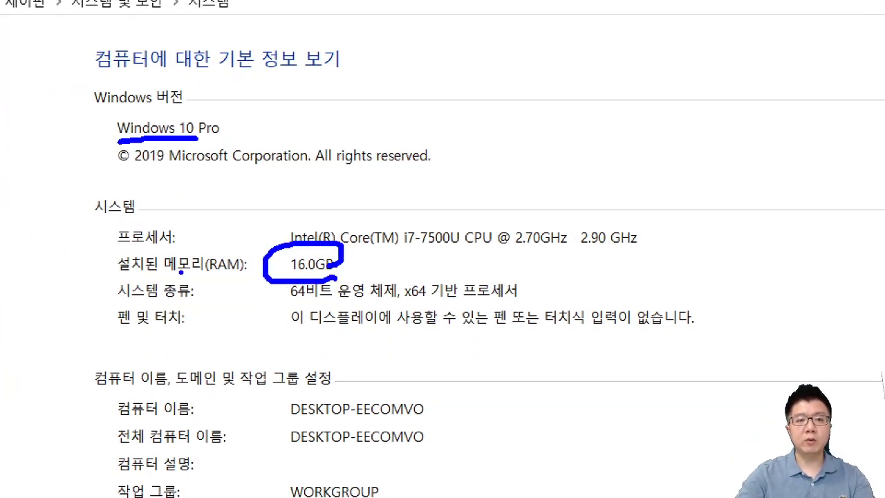
pyautogui.moveTo(178, 274); pyautogui.dragTo(246, 273)
pyautogui.moveTo(271, 300); pyautogui.dragTo(419, 312)
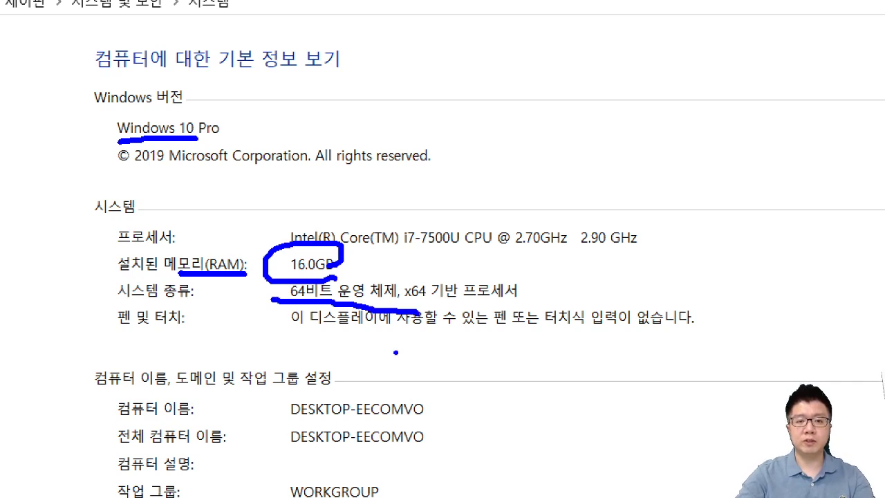
pyautogui.press('Escape')
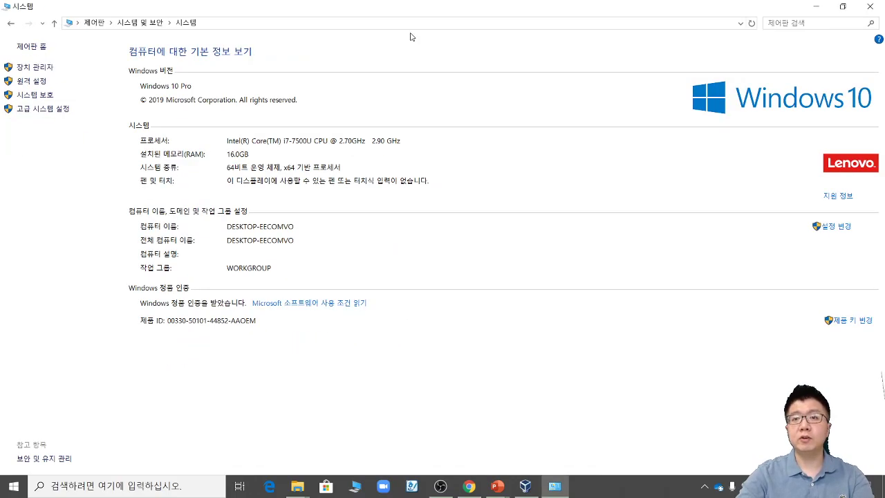
# Step: Return to the wizard, highlight the 4096 MB memory value and continue to the hard disk step
pyautogui.click(815, 7)
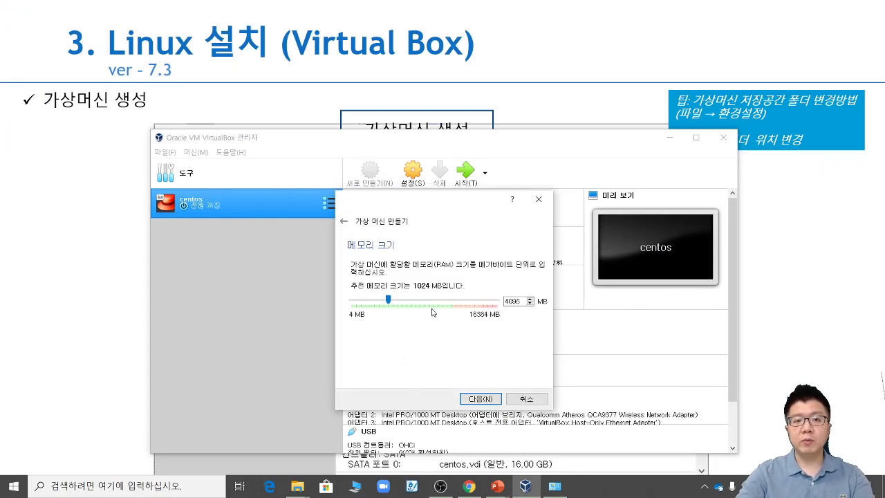
pyautogui.hotkey('ctrl', '2')
pyautogui.moveTo(524, 317)
pyautogui.mouseDown()
pyautogui.moveTo(553, 315)
pyautogui.moveTo(511, 320)
pyautogui.mouseUp()
pyautogui.press('Escape')
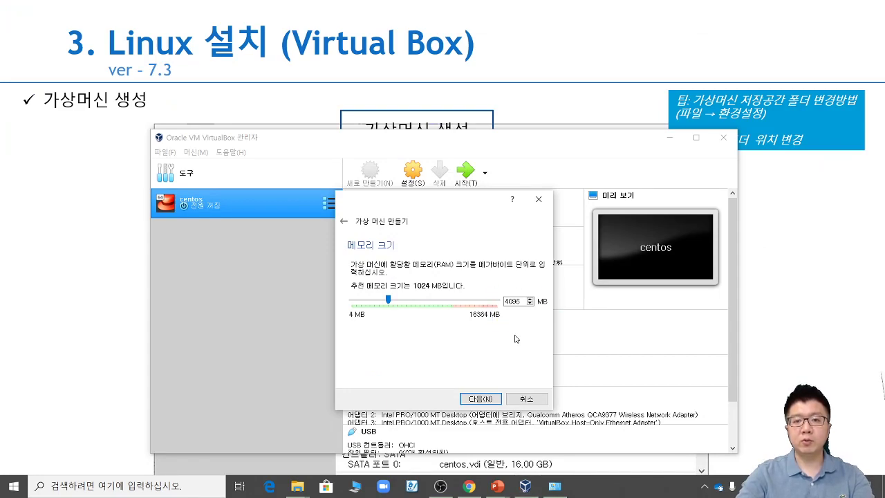
pyautogui.click(477, 400)
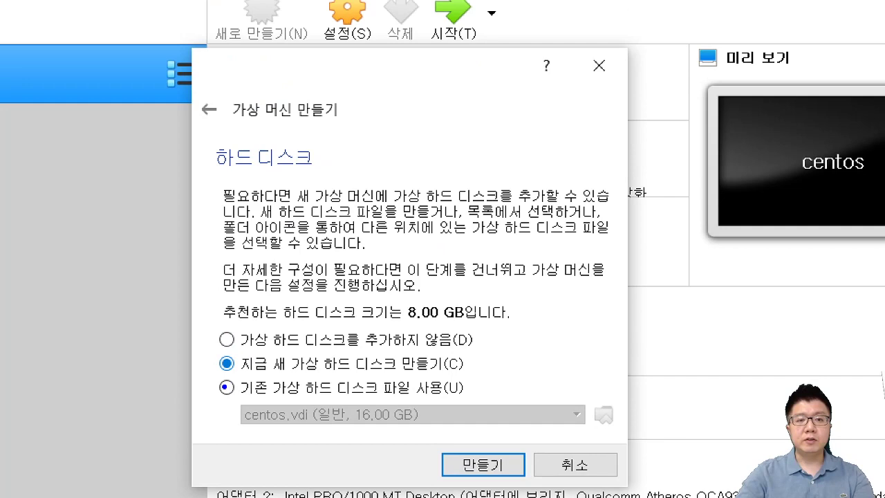
# Step: Mark and confirm the option to create a new virtual hard disk
pyautogui.moveTo(226, 376); pyautogui.dragTo(497, 377)
pyautogui.moveTo(546, 331); pyautogui.dragTo(487, 354)
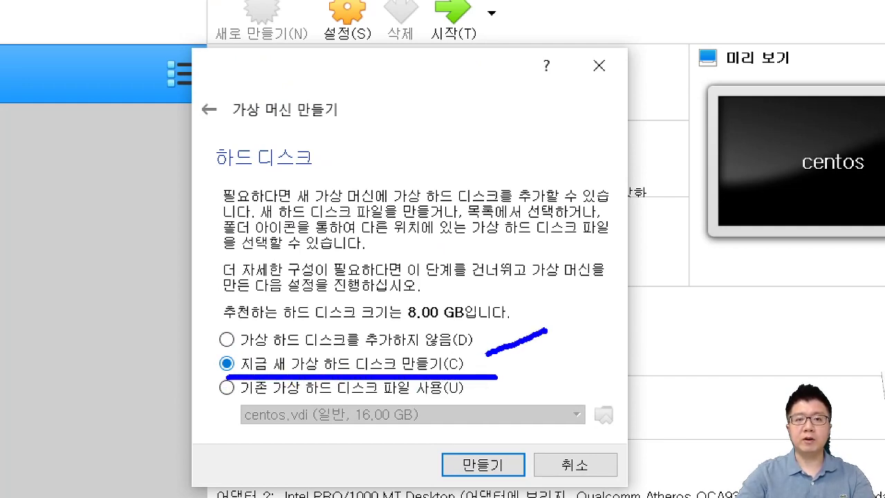
pyautogui.moveTo(488, 323); pyautogui.dragTo(513, 354)
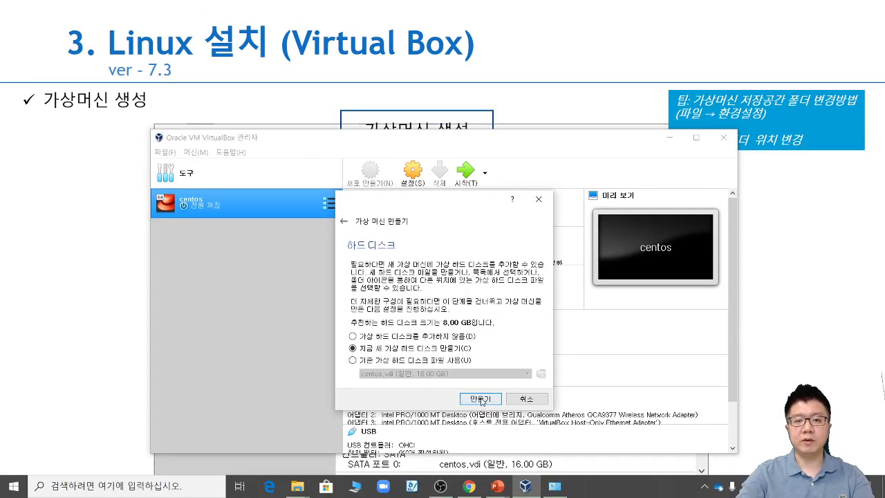
pyautogui.click(483, 463)
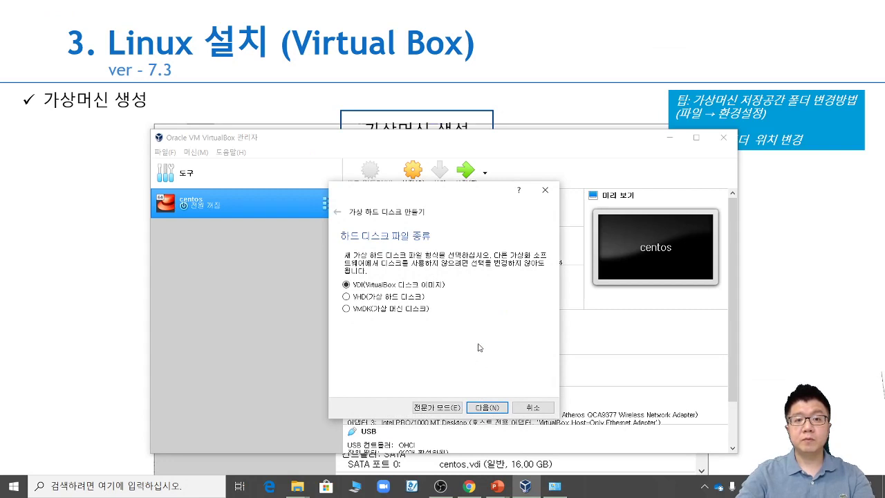
# Step: Keep VDI and dynamic allocation and set the virtual disk size to 32.00 GB
pyautogui.click(481, 408)
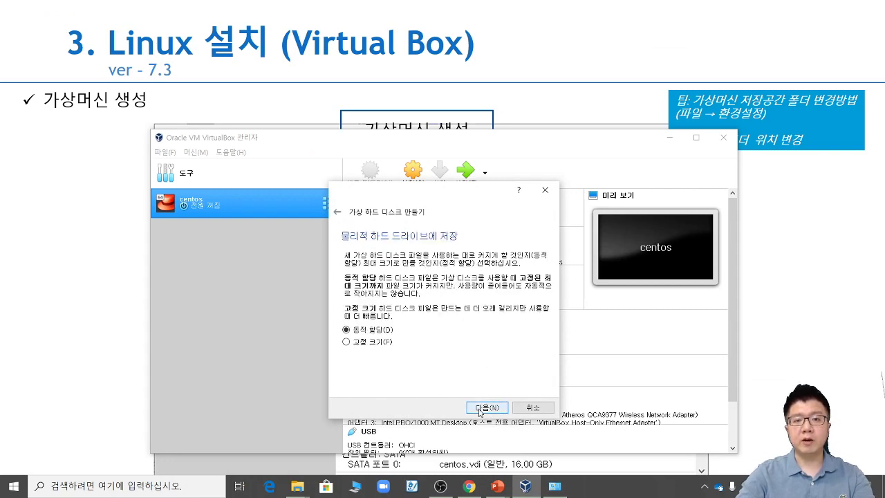
pyautogui.click(480, 407)
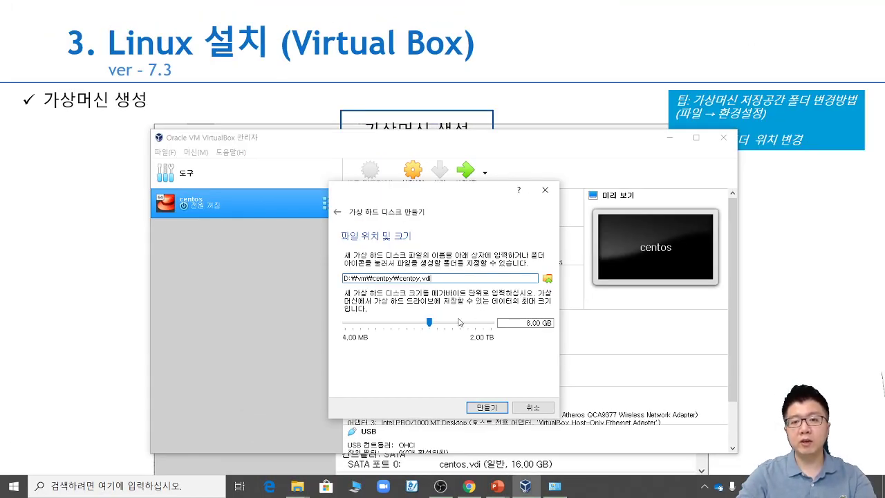
pyautogui.moveTo(385, 294)
pyautogui.click(457, 323)
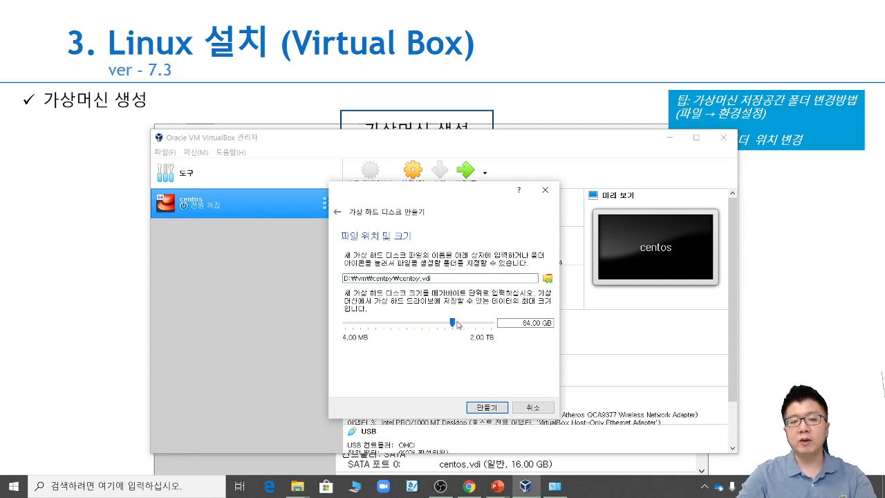
pyautogui.click(444, 329)
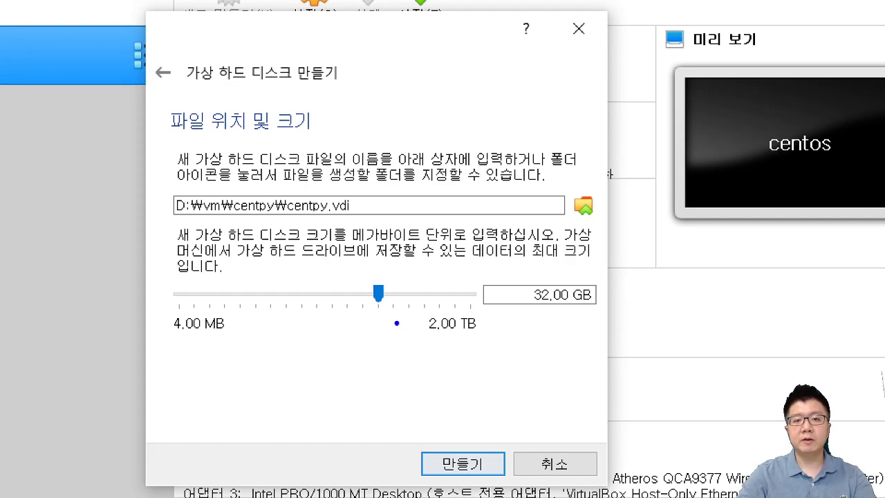
# Step: Highlight the 32.00 GB disk size and create the centpy machine
pyautogui.moveTo(396, 323); pyautogui.dragTo(414, 334)
pyautogui.moveTo(488, 333); pyautogui.dragTo(571, 321)
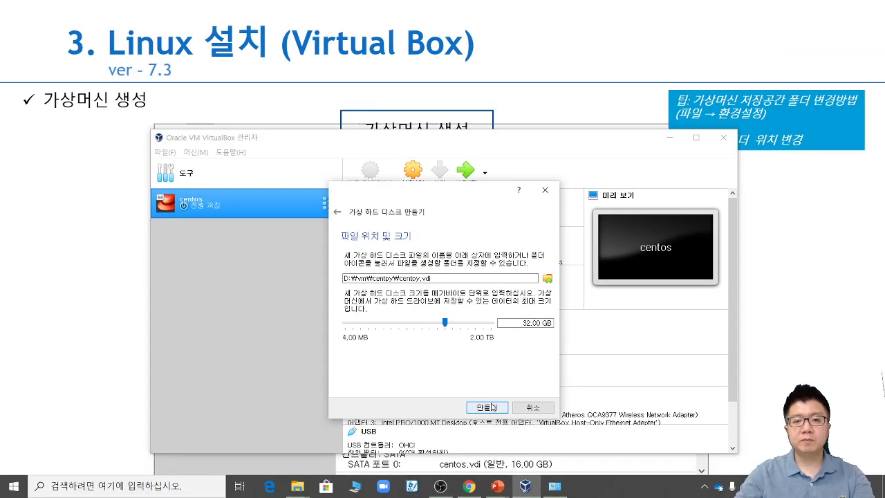
pyautogui.click(462, 463)
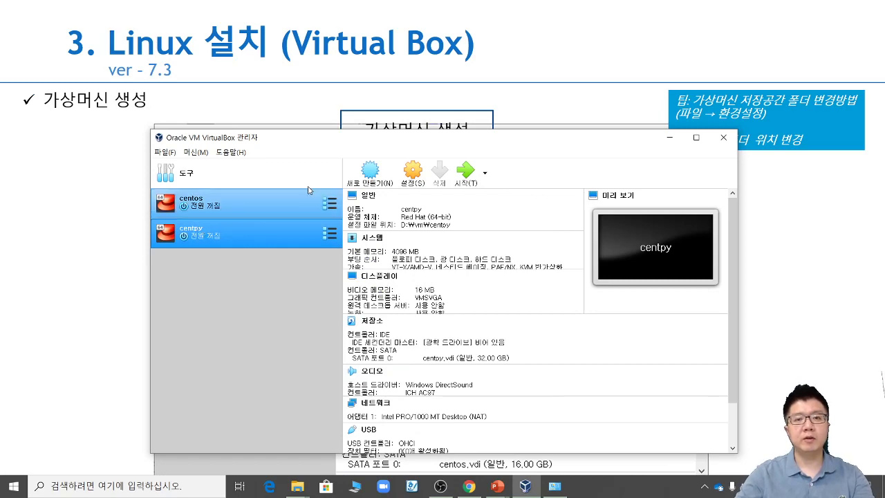
pyautogui.click(484, 101)
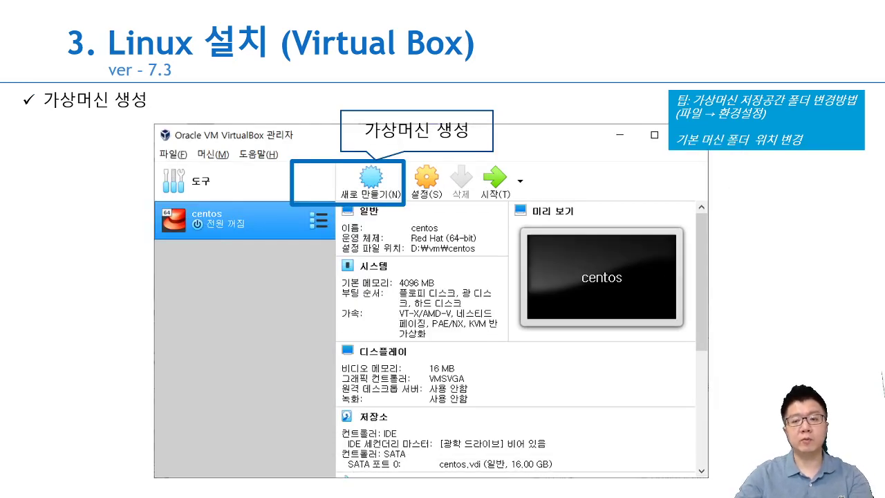
# Step: Advance past the VM creation steps slide, marking its version row, to the network settings slide
pyautogui.press('Right')
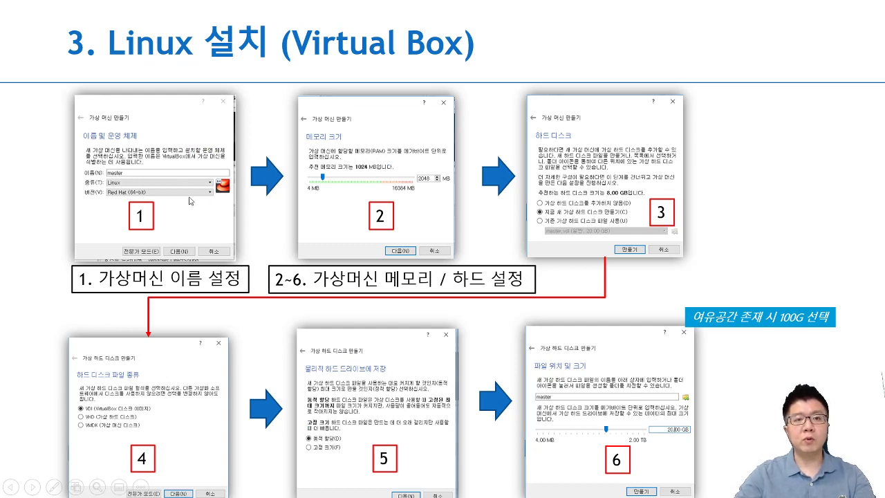
pyautogui.hotkey('ctrl', '2')
pyautogui.moveTo(124, 205)
pyautogui.mouseDown()
pyautogui.moveTo(180, 183)
pyautogui.moveTo(117, 137)
pyautogui.mouseUp()
pyautogui.press('Escape')
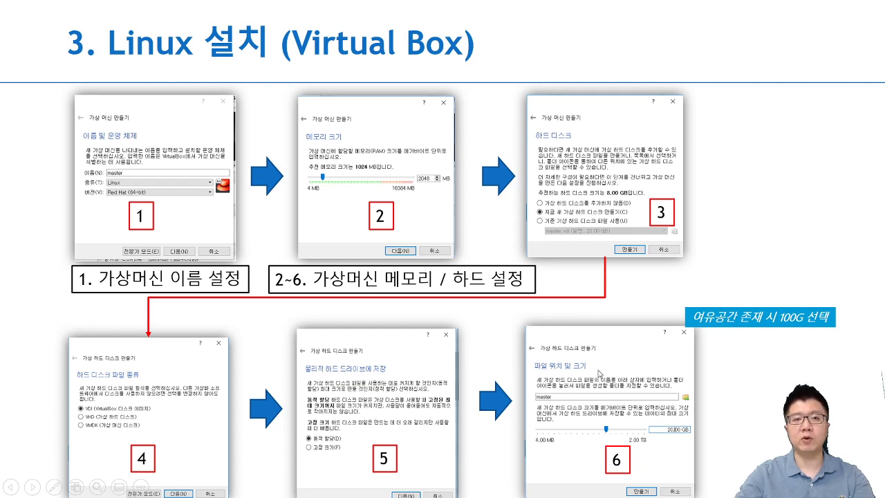
pyautogui.press('Right')
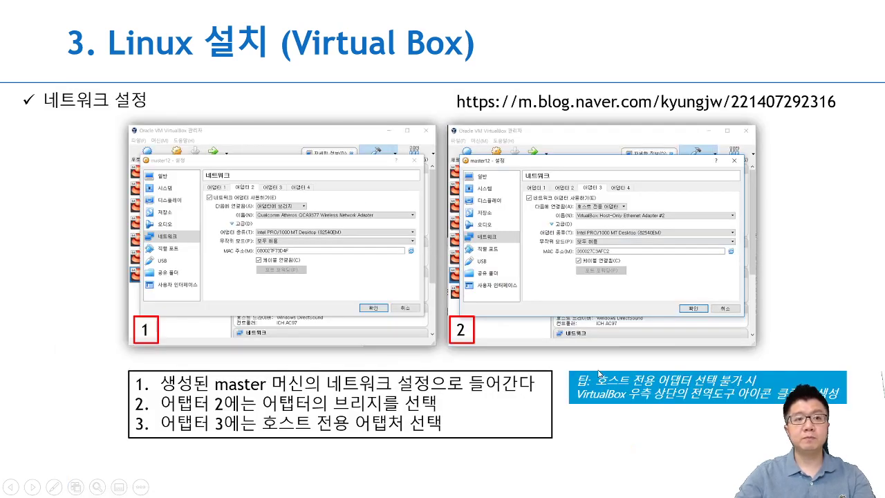
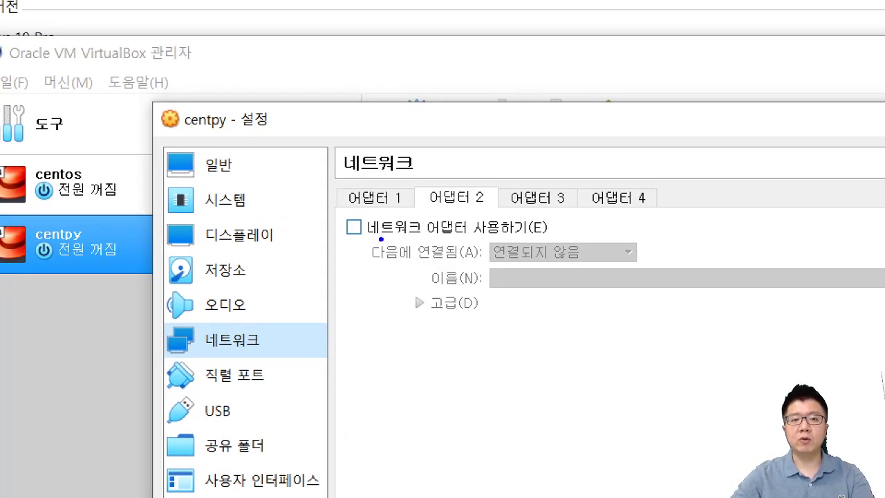
# Step: Enable centpy's Adapter 2 and attach it to the Host-only Adapter
pyautogui.moveTo(352, 235)
pyautogui.mouseDown()
pyautogui.moveTo(333, 203)
pyautogui.moveTo(352, 240)
pyautogui.mouseUp()
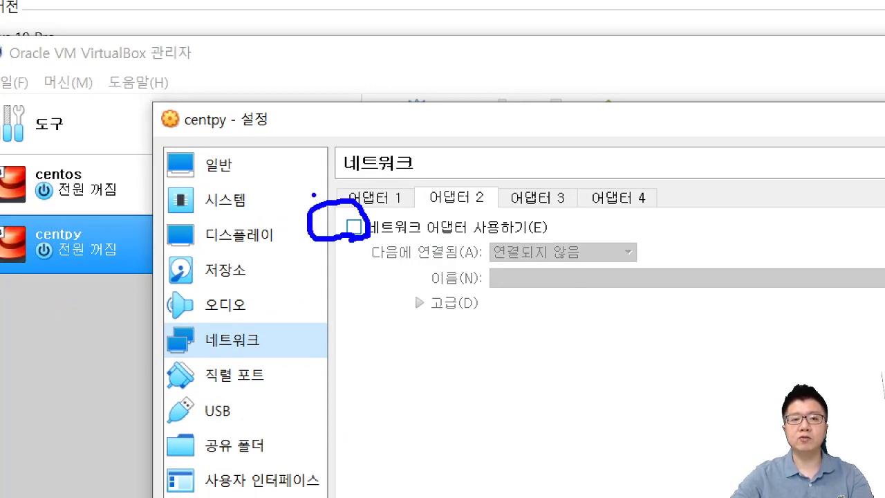
pyautogui.moveTo(316, 195); pyautogui.dragTo(332, 216)
pyautogui.moveTo(340, 195)
pyautogui.mouseDown()
pyautogui.moveTo(326, 228)
pyautogui.moveTo(287, 227)
pyautogui.mouseUp()
pyautogui.click(354, 227)
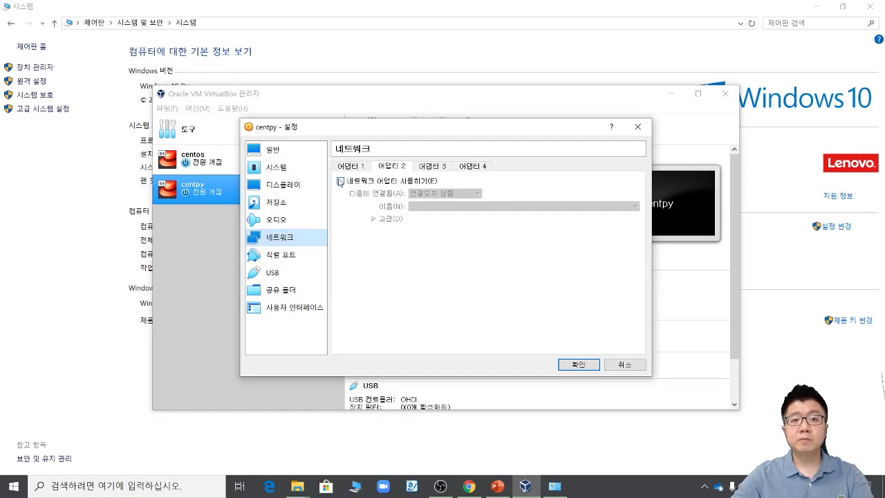
pyautogui.click(540, 253)
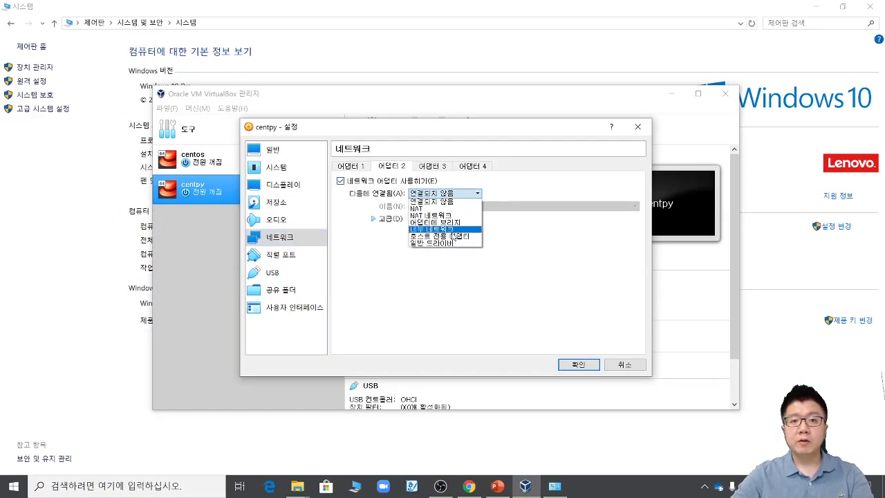
pyautogui.click(446, 236)
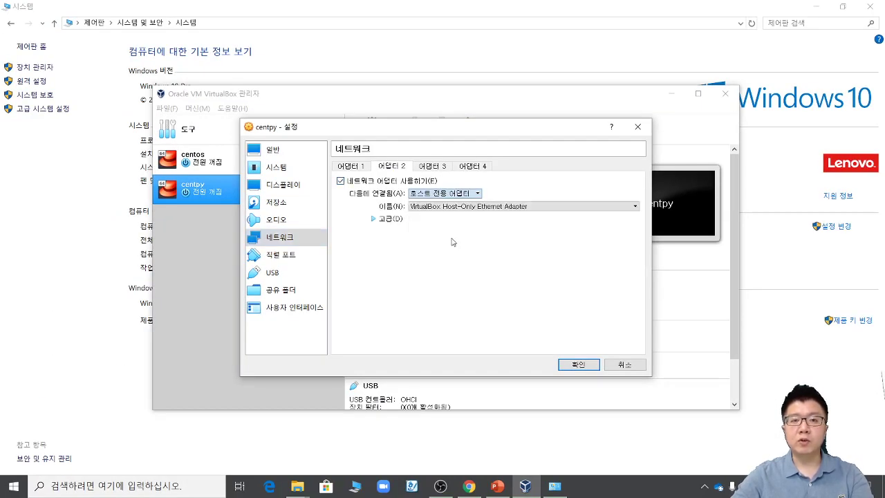
# Step: Set Adapter 2's promiscuous mode (무작위 모드) to Allow All (모두 허용)
pyautogui.click(374, 219)
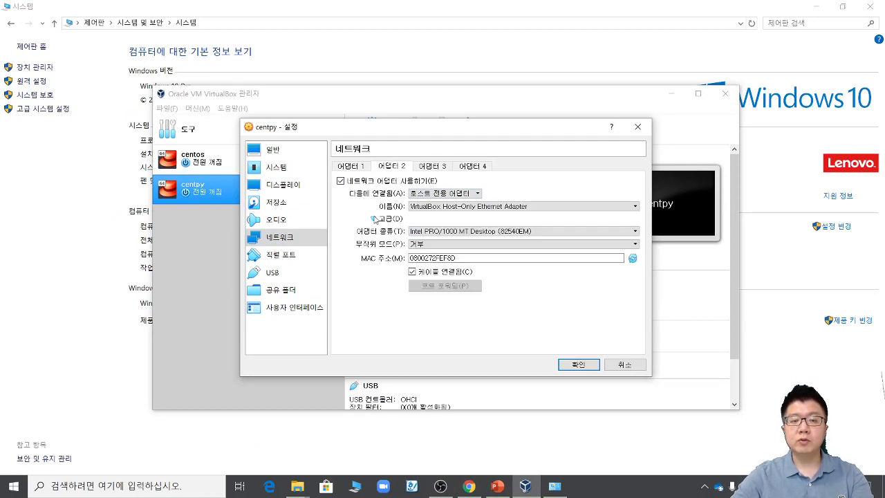
pyautogui.click(442, 244)
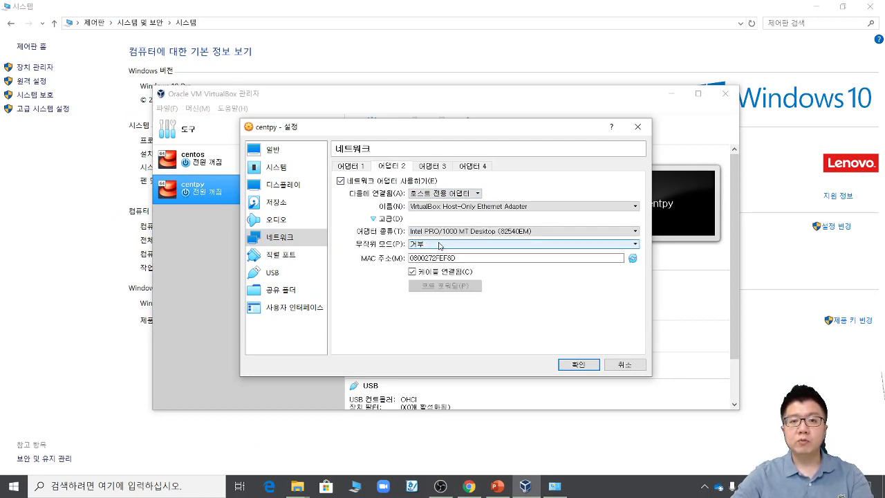
pyautogui.click(445, 266)
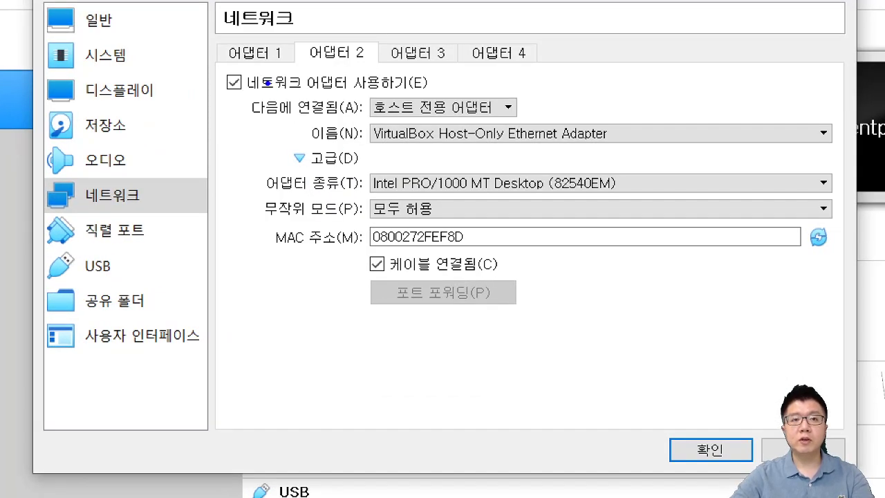
pyautogui.moveTo(267, 83); pyautogui.dragTo(230, 90)
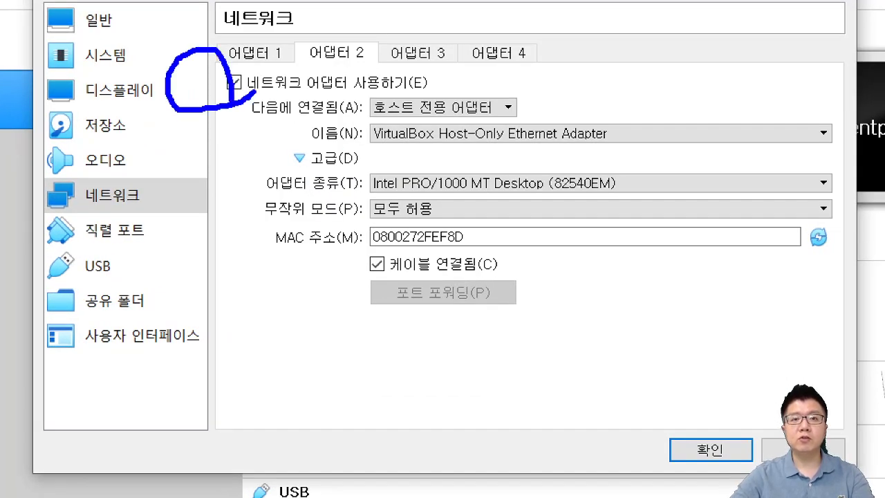
pyautogui.moveTo(464, 112)
pyautogui.mouseDown()
pyautogui.moveTo(478, 77)
pyautogui.moveTo(501, 162)
pyautogui.mouseUp()
pyautogui.moveTo(548, 102)
pyautogui.mouseDown()
pyautogui.moveTo(591, 201)
pyautogui.moveTo(525, 217)
pyautogui.moveTo(549, 245)
pyautogui.mouseUp()
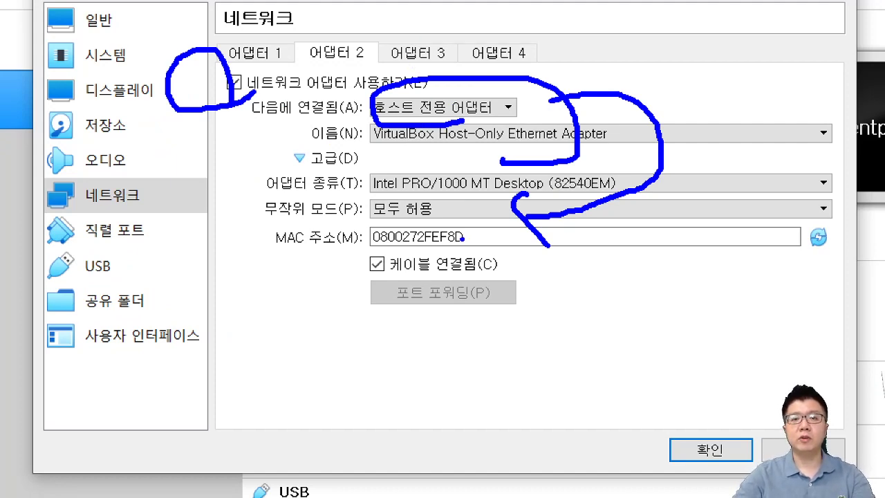
pyautogui.press('Escape')
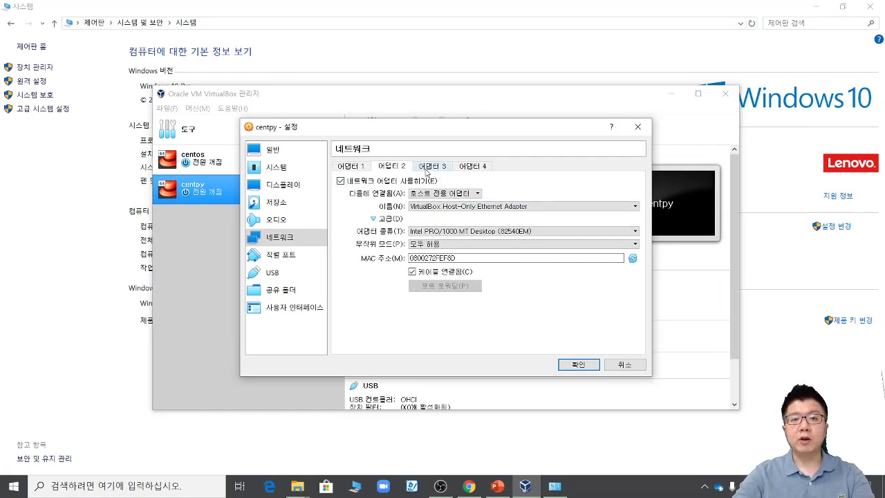
# Step: Bridge Adapter 3 to the Qualcomm Atheros QCA9377 wireless adapter
pyautogui.click(431, 166)
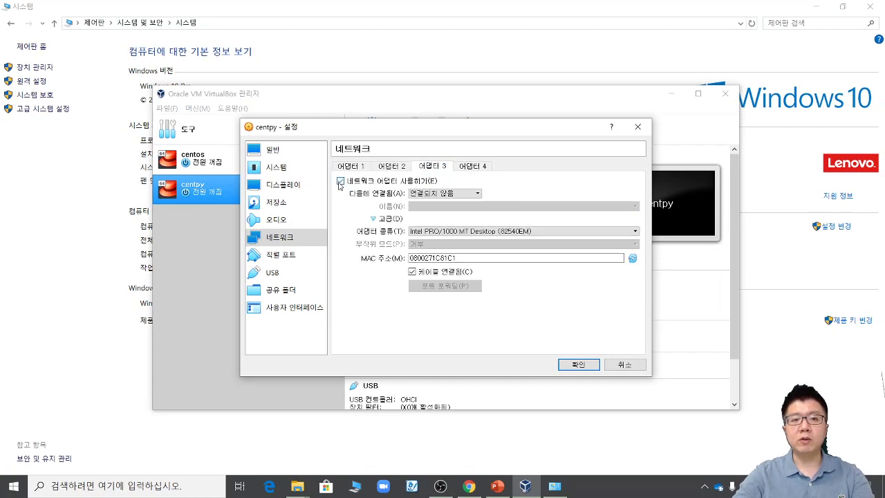
pyautogui.click(436, 195)
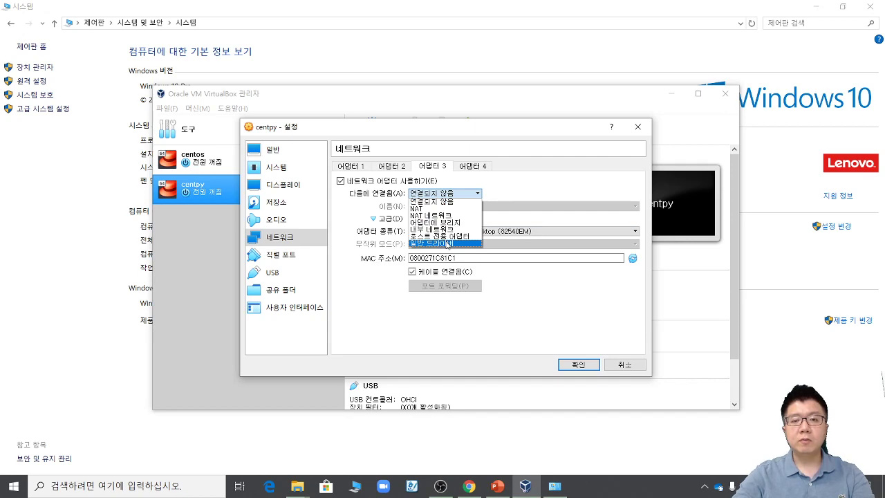
pyautogui.click(445, 224)
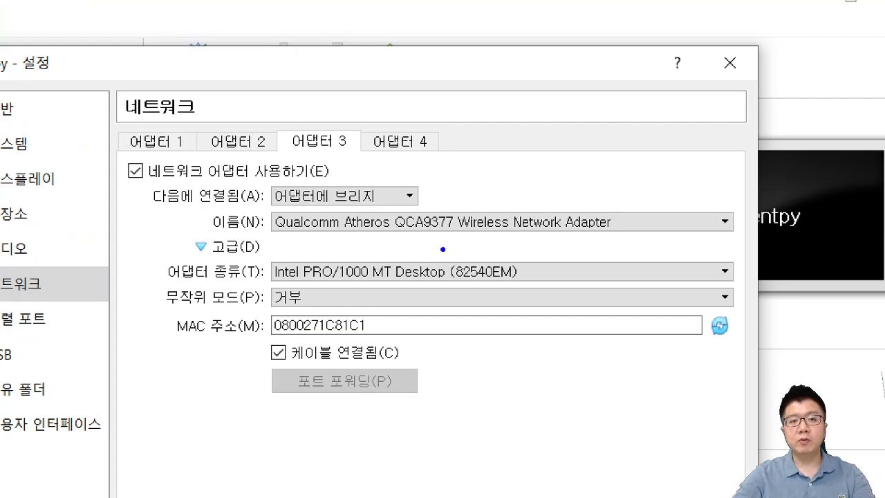
pyautogui.moveTo(461, 179)
pyautogui.mouseDown()
pyautogui.moveTo(422, 179)
pyautogui.moveTo(435, 194)
pyautogui.mouseUp()
pyautogui.moveTo(419, 233); pyautogui.dragTo(614, 248)
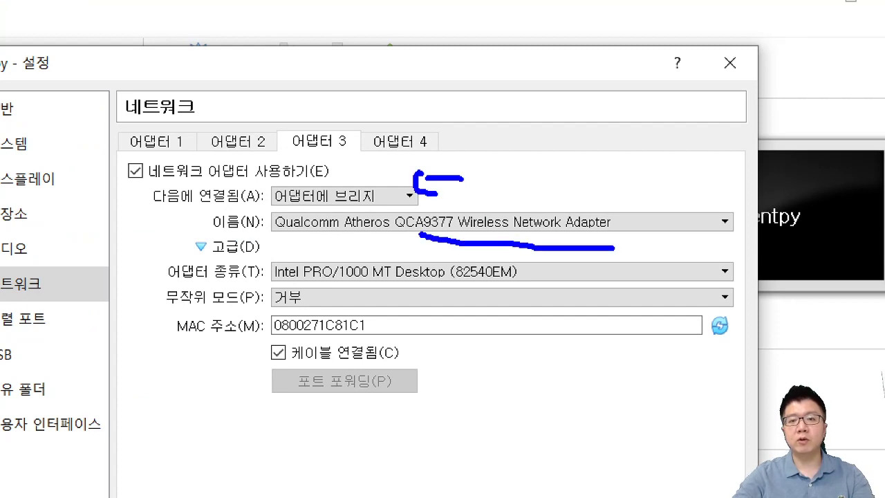
pyautogui.moveTo(614, 181)
pyautogui.mouseDown()
pyautogui.moveTo(577, 180)
pyautogui.moveTo(565, 193)
pyautogui.mouseUp()
pyautogui.moveTo(541, 173)
pyautogui.mouseDown()
pyautogui.moveTo(557, 187)
pyautogui.moveTo(610, 196)
pyautogui.mouseUp()
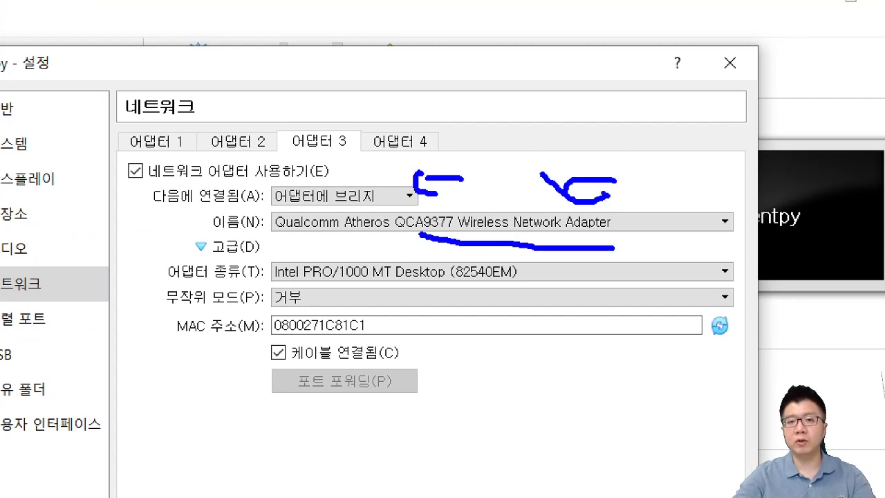
pyautogui.moveTo(269, 246); pyautogui.dragTo(422, 245)
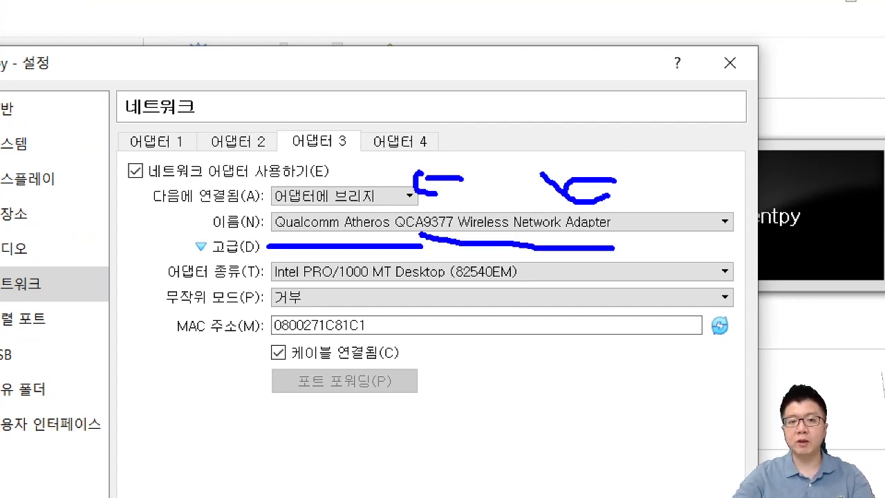
pyautogui.moveTo(283, 306); pyautogui.dragTo(385, 307)
pyautogui.press('Escape')
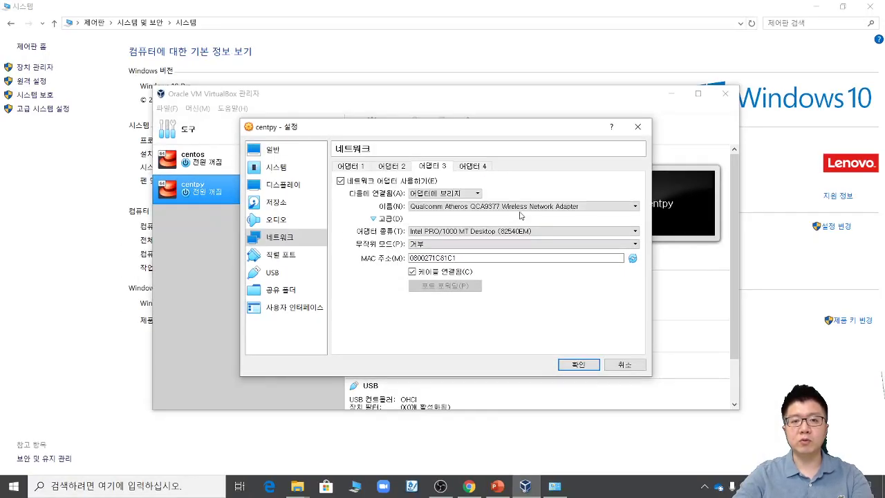
# Step: Set Adapter 3's promiscuous mode (무작위 모드) to Allow All (모두 허용)
pyautogui.click(389, 297)
pyautogui.click(466, 266)
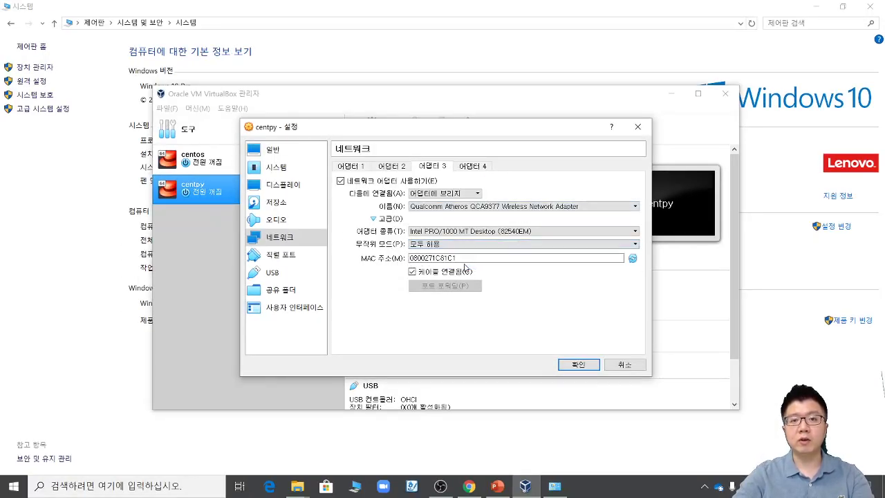
pyautogui.moveTo(124, 185)
pyautogui.mouseDown()
pyautogui.moveTo(198, 92)
pyautogui.moveTo(222, 142)
pyautogui.mouseUp()
pyautogui.moveTo(302, 271); pyautogui.dragTo(287, 89)
pyautogui.moveTo(273, 123)
pyautogui.mouseDown()
pyautogui.moveTo(287, 88)
pyautogui.moveTo(349, 123)
pyautogui.mouseUp()
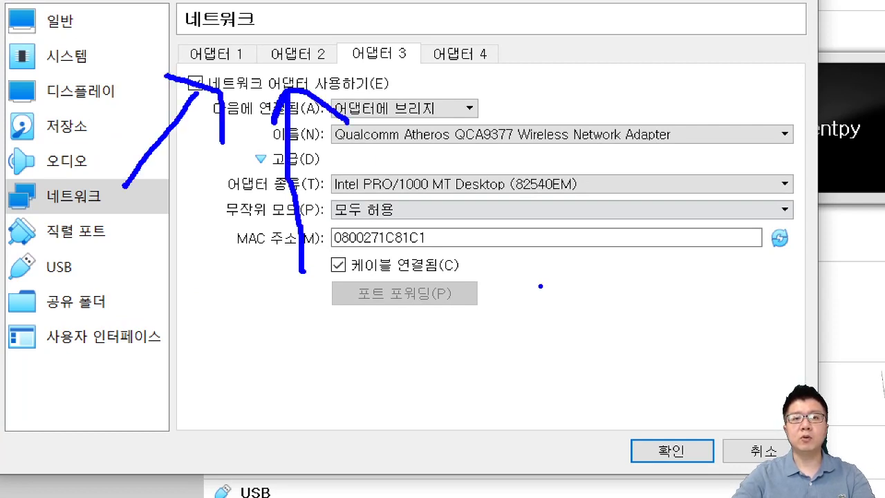
pyautogui.moveTo(541, 285)
pyautogui.mouseDown()
pyautogui.moveTo(401, 84)
pyautogui.moveTo(458, 103)
pyautogui.mouseUp()
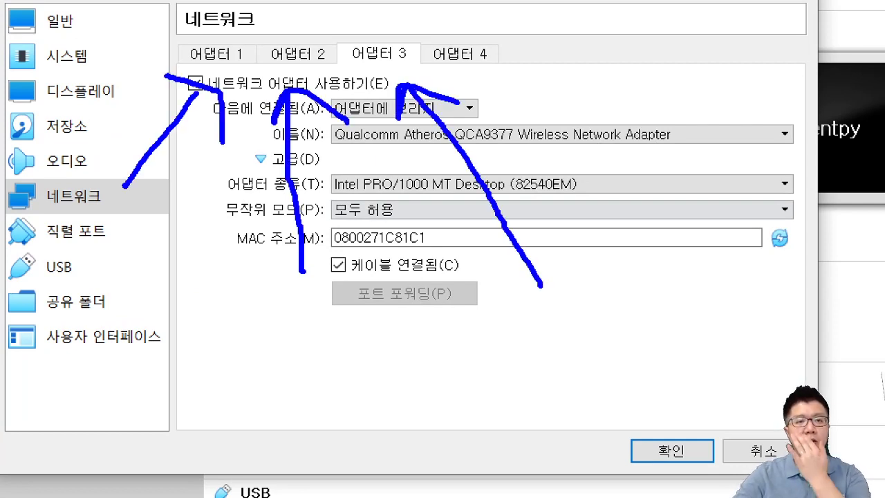
pyautogui.press('Escape')
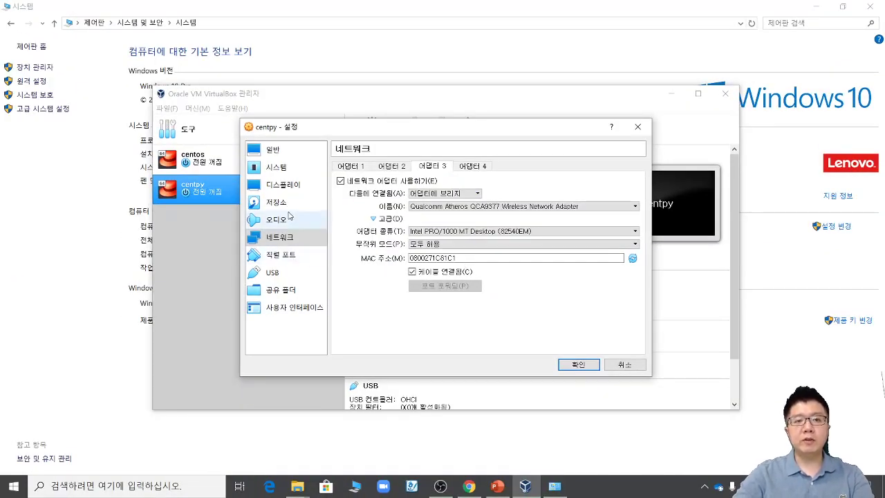
# Step: On the Storage page, select the empty IDE optical drive and bring up its disc options
pyautogui.click(285, 208)
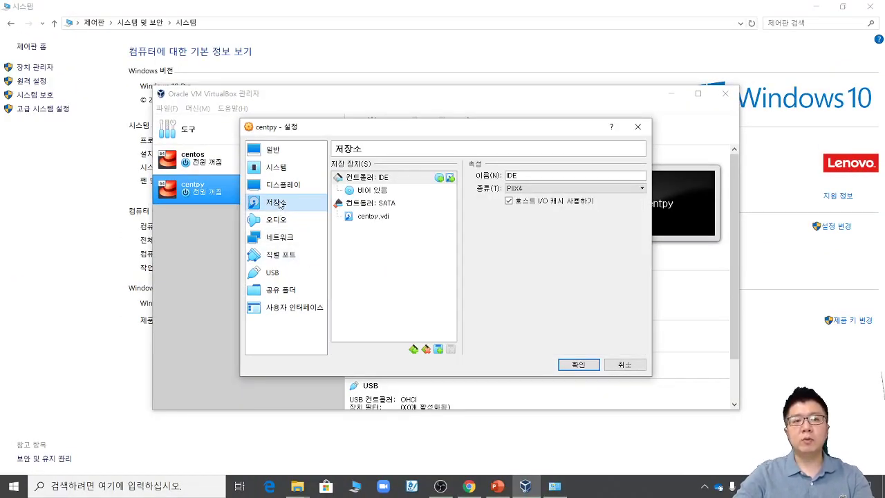
pyautogui.click(379, 193)
pyautogui.hotkey('ctrl', '1')
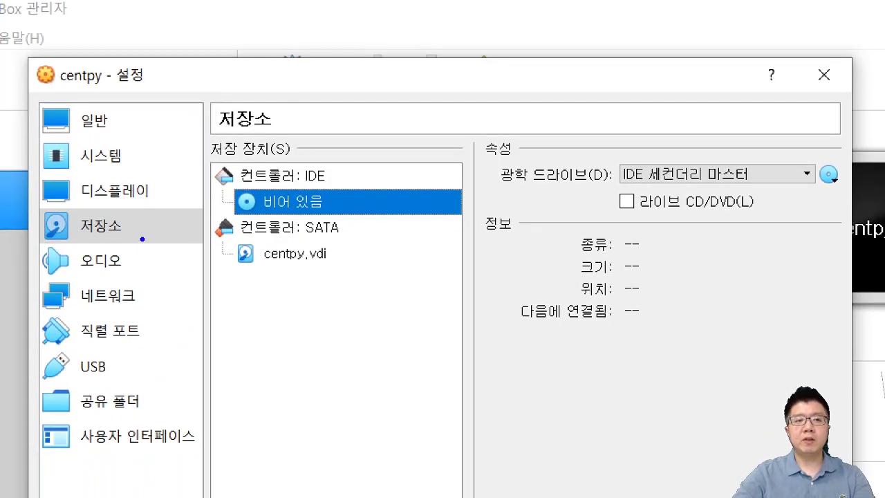
pyautogui.moveTo(142, 239)
pyautogui.mouseDown()
pyautogui.moveTo(62, 202)
pyautogui.moveTo(149, 239)
pyautogui.mouseUp()
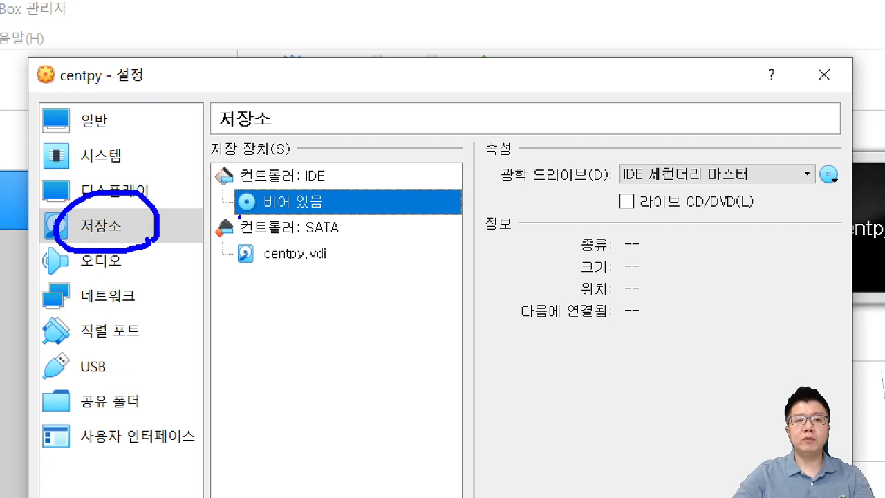
pyautogui.moveTo(324, 202)
pyautogui.mouseDown()
pyautogui.moveTo(223, 207)
pyautogui.moveTo(330, 227)
pyautogui.mouseUp()
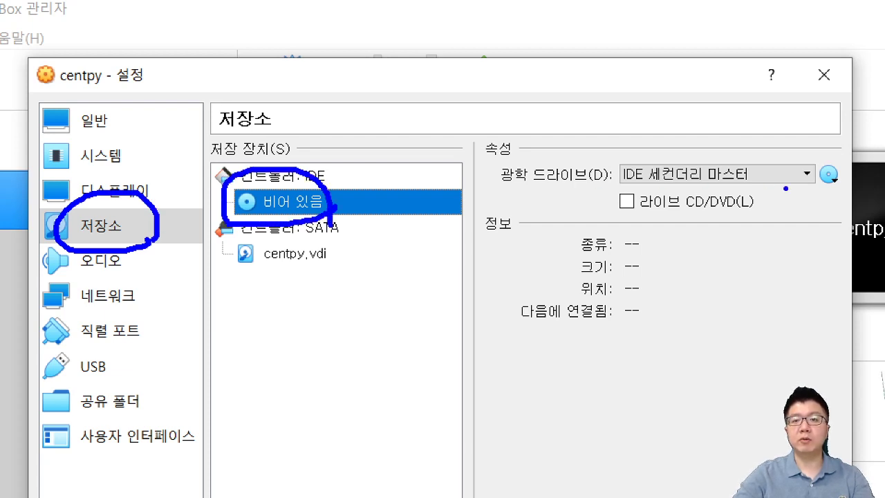
pyautogui.moveTo(572, 202)
pyautogui.mouseDown()
pyautogui.moveTo(878, 220)
pyautogui.moveTo(671, 127)
pyautogui.moveTo(551, 220)
pyautogui.mouseUp()
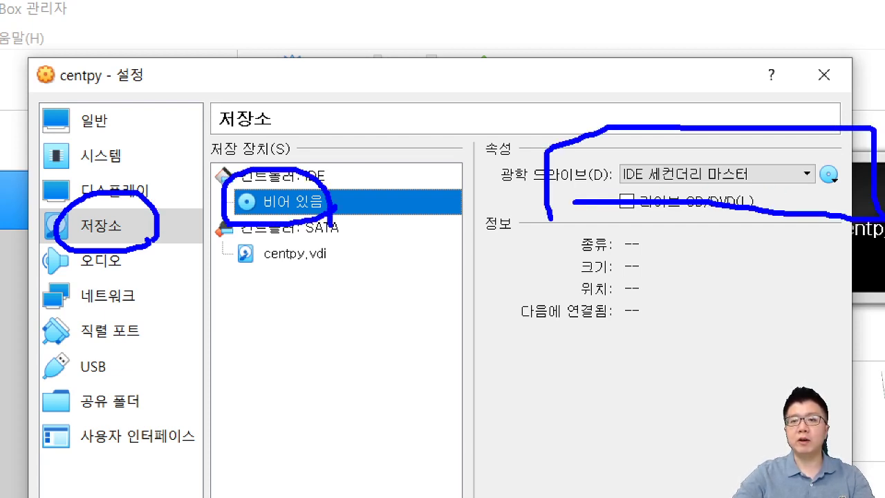
pyautogui.moveTo(814, 342); pyautogui.dragTo(810, 198)
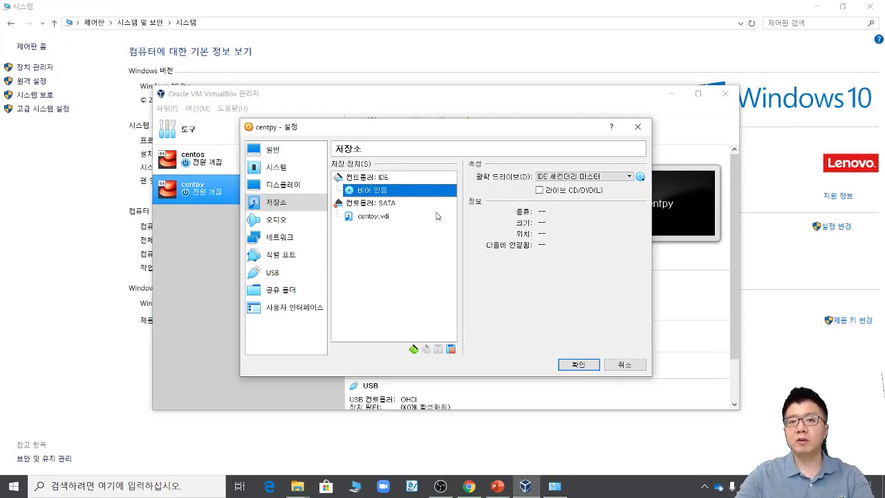
pyautogui.click(641, 177)
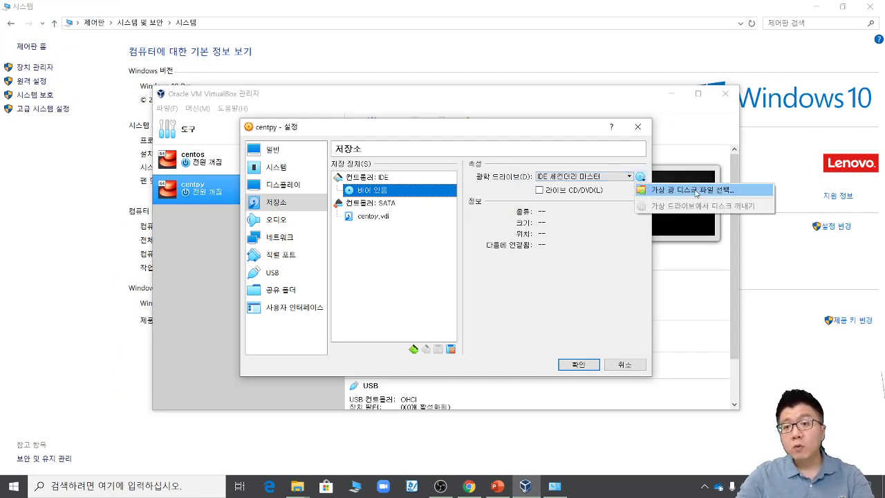
# Step: Load CentOS-7-x86_64-DVD-1804.iso from D:\참고-리눅스 내 설치 into the optical drive and confirm
pyautogui.click(694, 190)
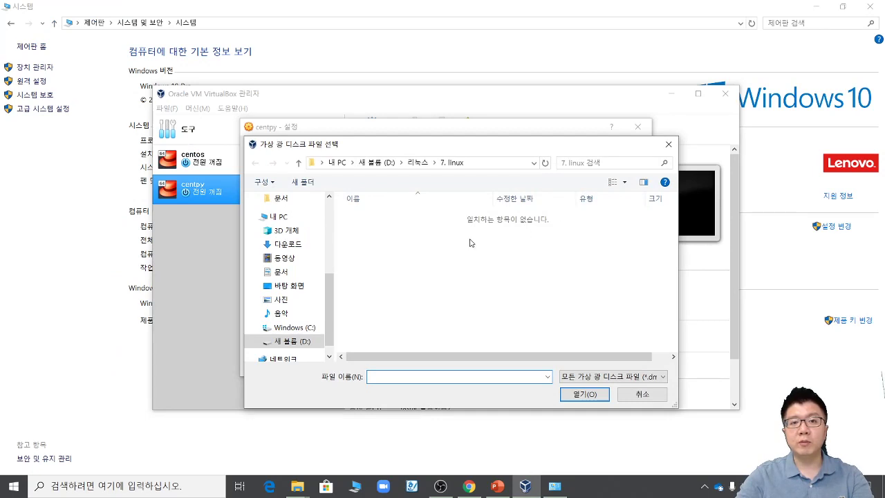
pyautogui.click(376, 162)
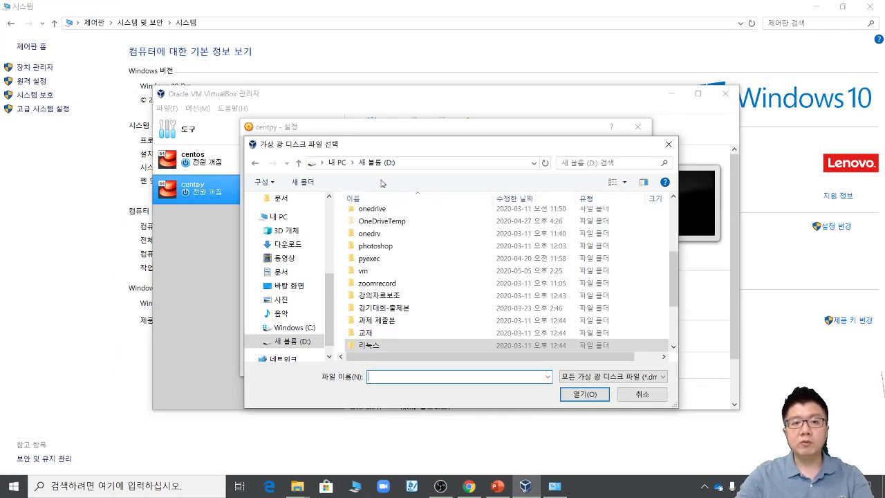
pyautogui.scroll(-3, 399, 312)
pyautogui.click(419, 309)
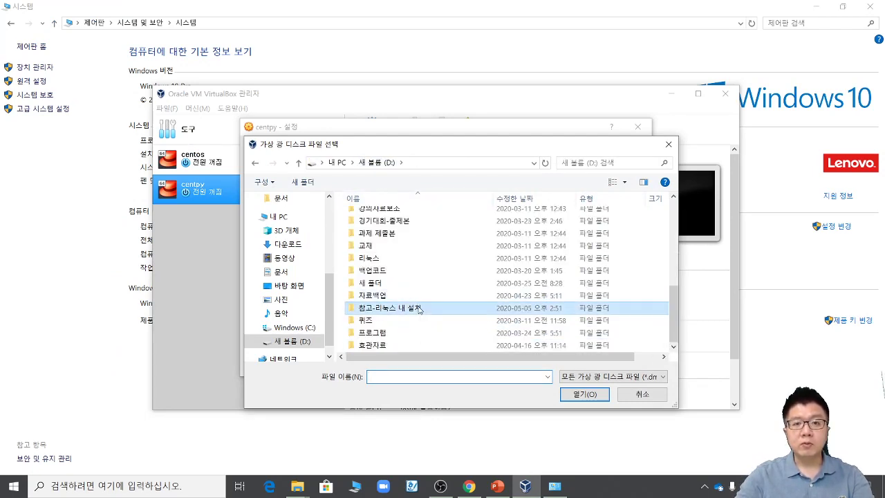
pyautogui.doubleClick(424, 310)
pyautogui.click(415, 216)
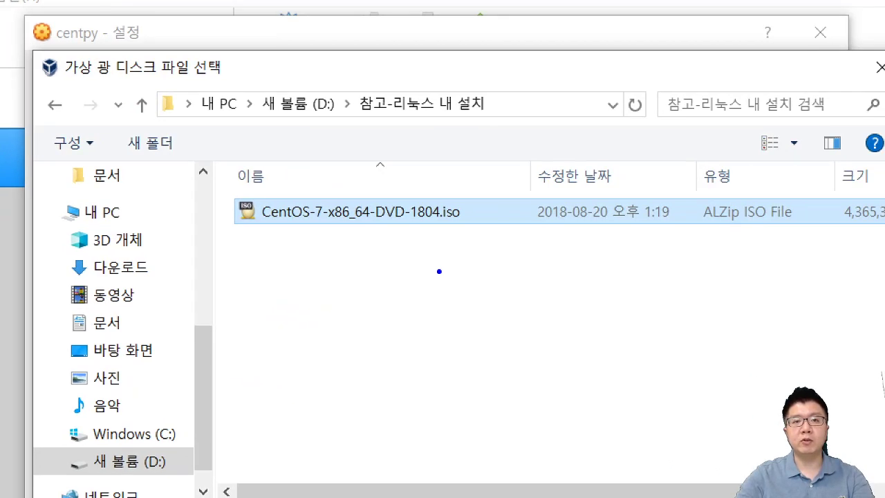
pyautogui.moveTo(451, 257)
pyautogui.mouseDown()
pyautogui.moveTo(338, 266)
pyautogui.moveTo(475, 194)
pyautogui.moveTo(427, 271)
pyautogui.mouseUp()
pyautogui.moveTo(546, 315)
pyautogui.mouseDown()
pyautogui.moveTo(489, 275)
pyautogui.moveTo(564, 268)
pyautogui.mouseUp()
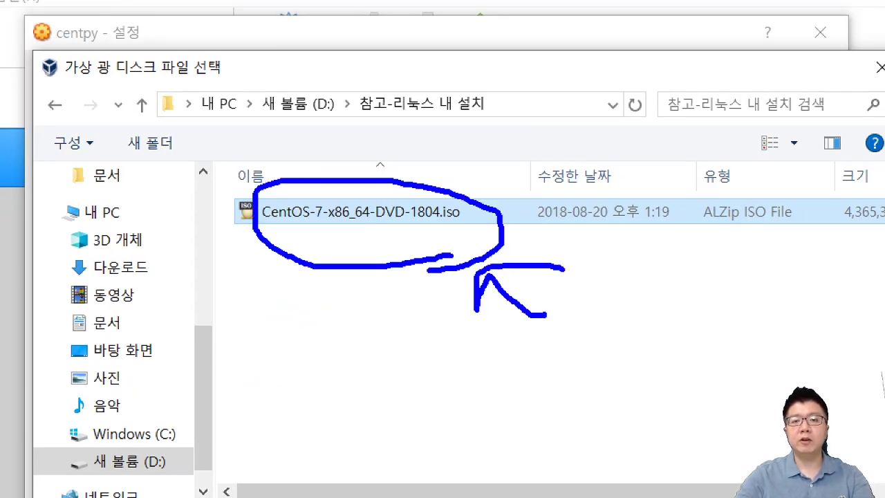
pyautogui.press('Escape')
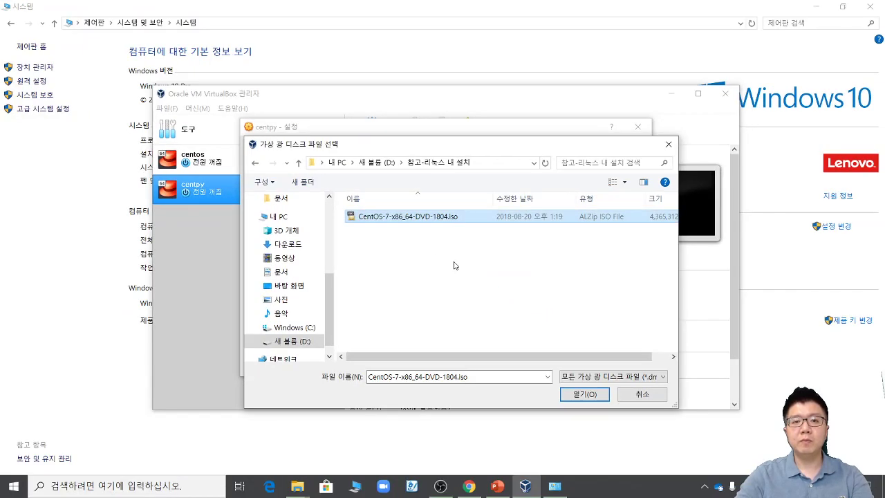
pyautogui.doubleClick(441, 219)
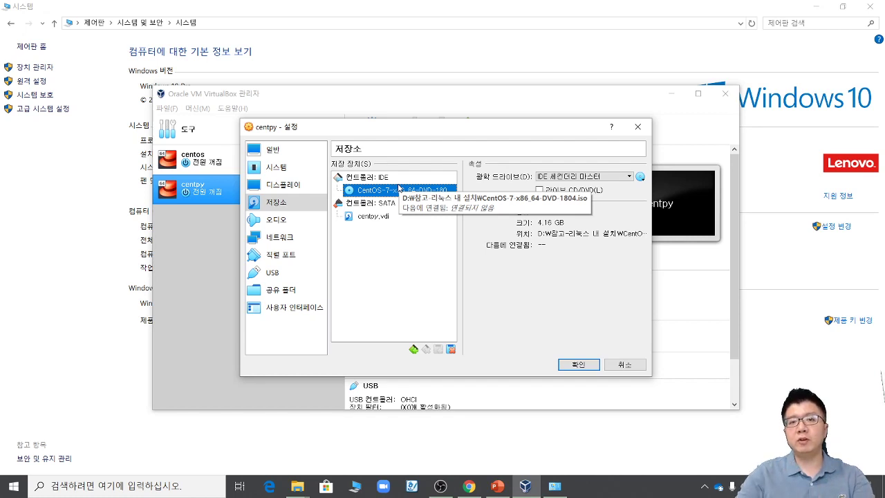
pyautogui.click(576, 364)
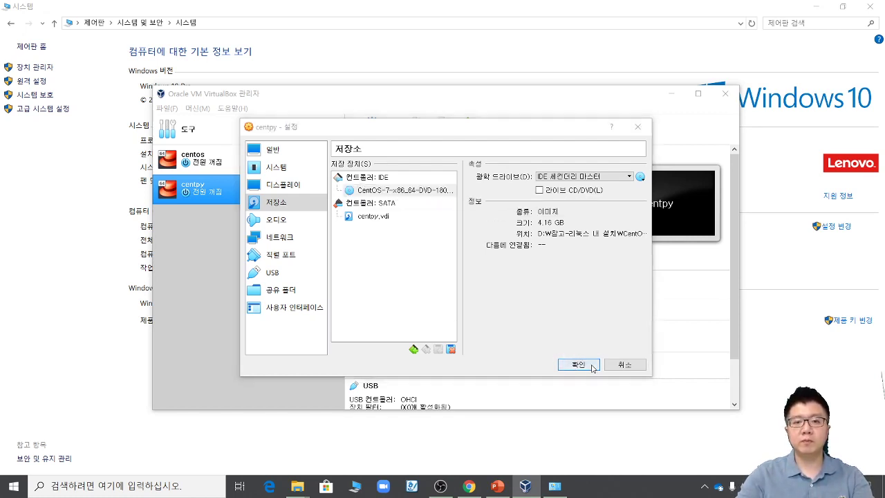
pyautogui.click(498, 487)
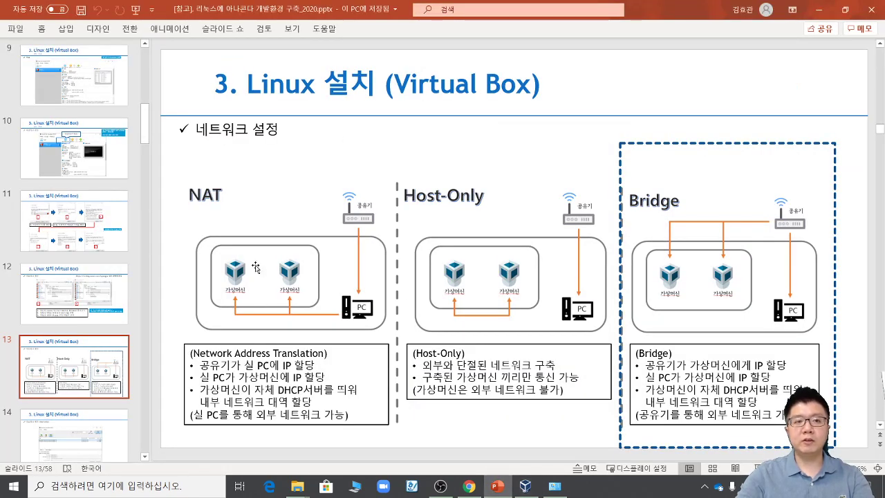
# Step: Present slides 12 through the '리눅스 시작' slide, then minimize PowerPoint
pyautogui.click(122, 294)
pyautogui.hotkey('shift', 'F5')
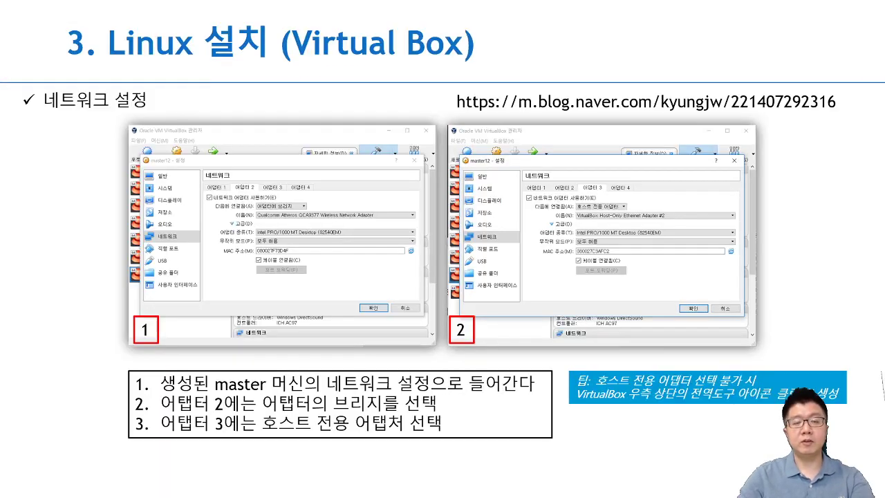
pyautogui.press('Right')
pyautogui.press('Right')
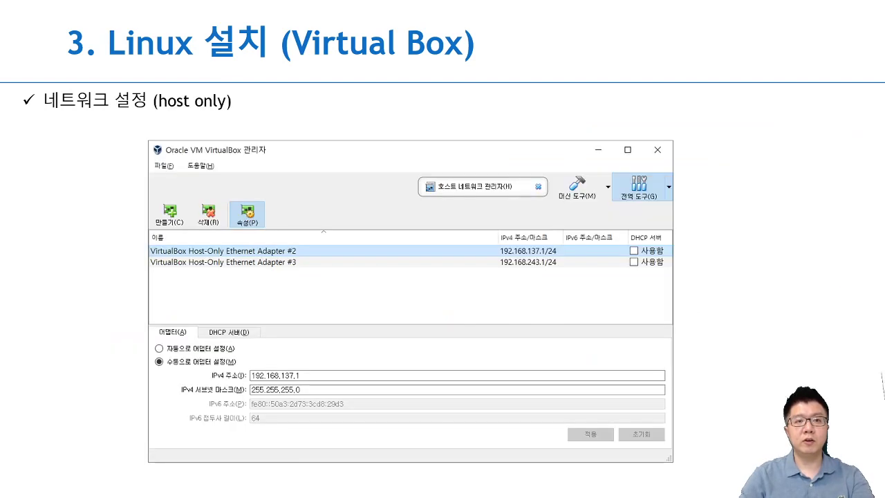
pyautogui.press('Right')
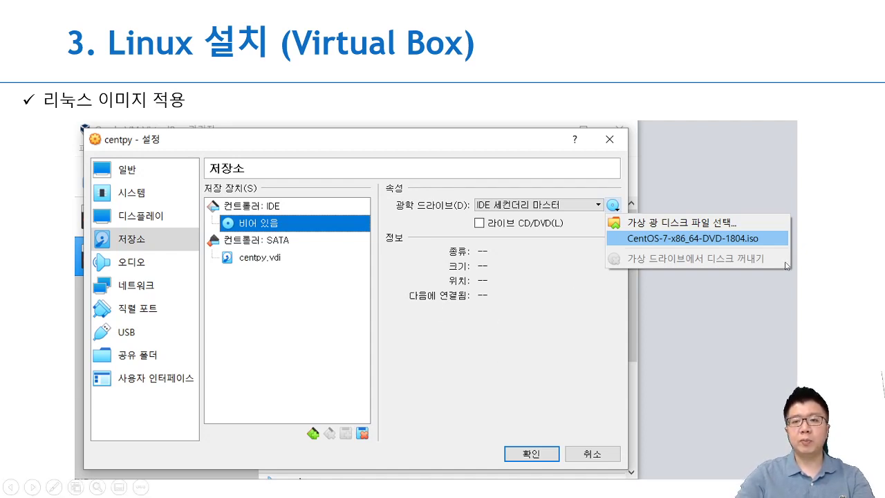
pyautogui.press('Right')
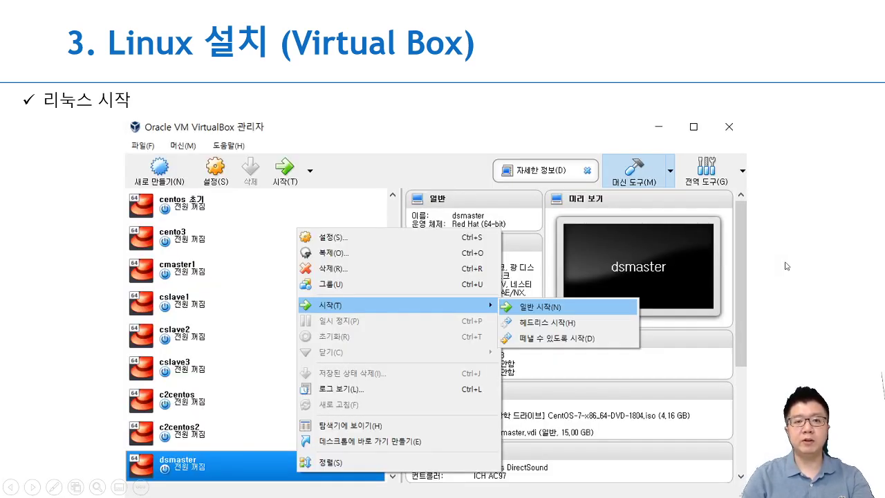
pyautogui.press('Escape')
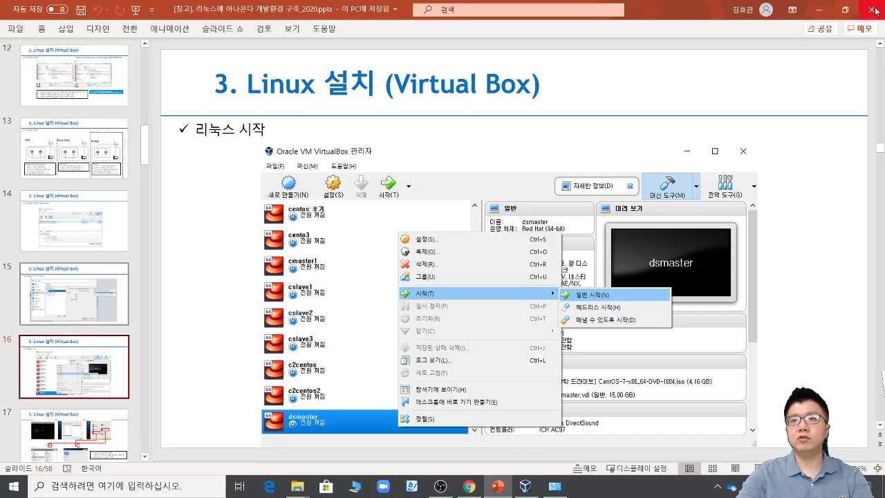
pyautogui.click(821, 18)
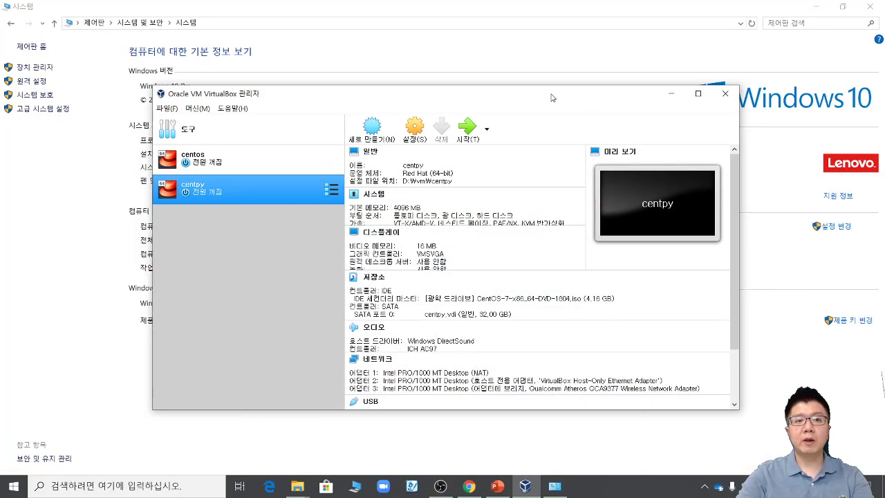
# Step: Start the centpy machine with 시작 > 일반 시작 from its context menu
pyautogui.rightClick(233, 191)
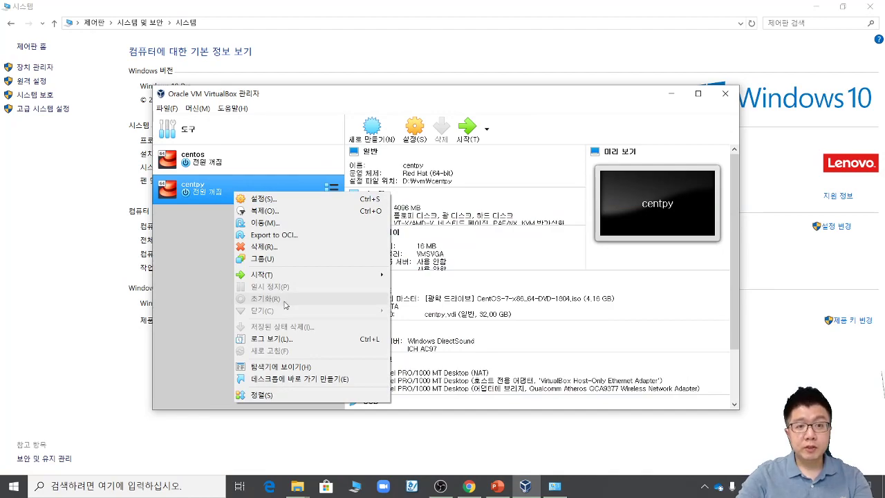
pyautogui.moveTo(283, 277)
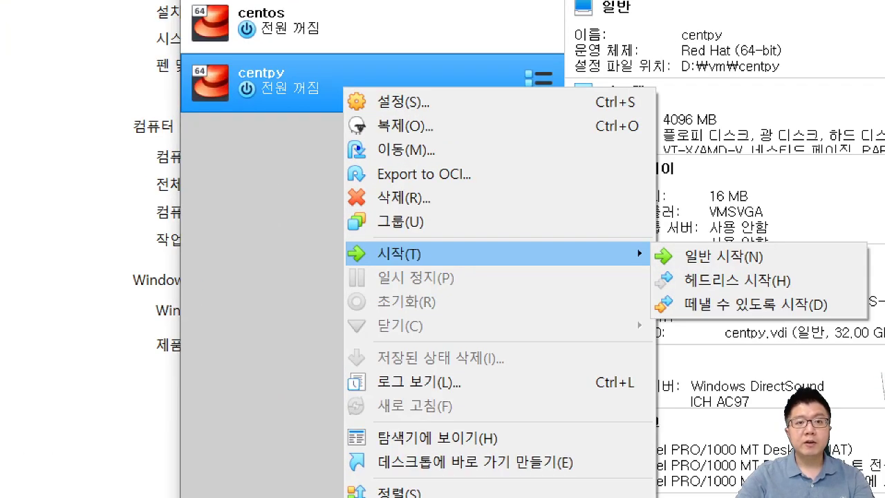
pyautogui.moveTo(219, 202); pyautogui.dragTo(140, 188)
pyautogui.moveTo(157, 83)
pyautogui.mouseDown()
pyautogui.moveTo(297, 129)
pyautogui.moveTo(326, 275)
pyautogui.moveTo(318, 292)
pyautogui.mouseUp()
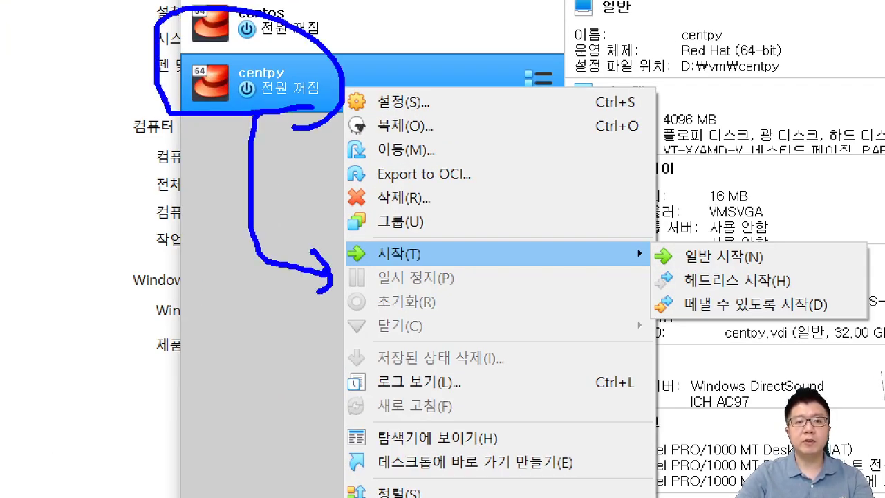
pyautogui.press('Escape')
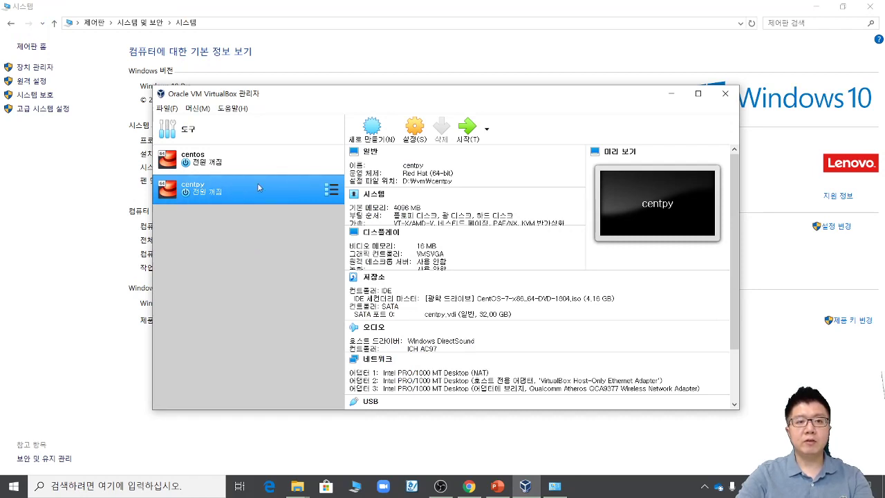
pyautogui.rightClick(258, 187)
pyautogui.moveTo(292, 267)
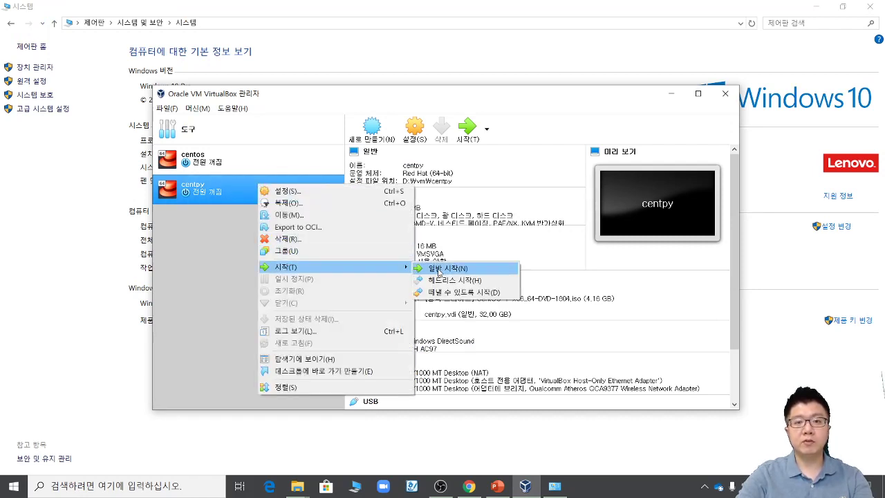
pyautogui.click(439, 269)
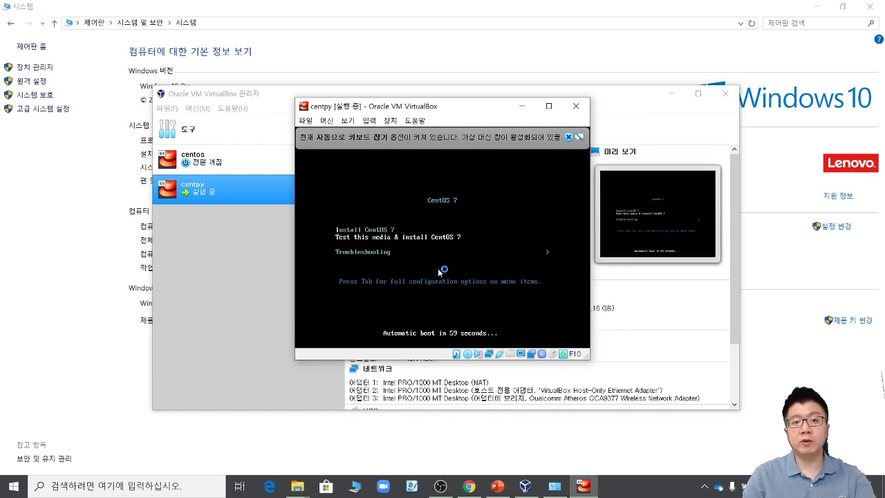
pyautogui.press('Up')
pyautogui.press('Down')
pyautogui.press('Up')
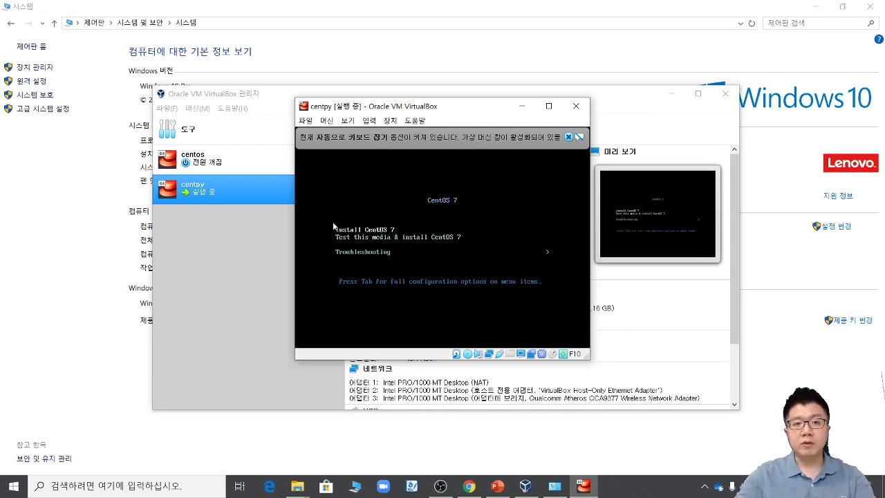
pyautogui.click(239, 304)
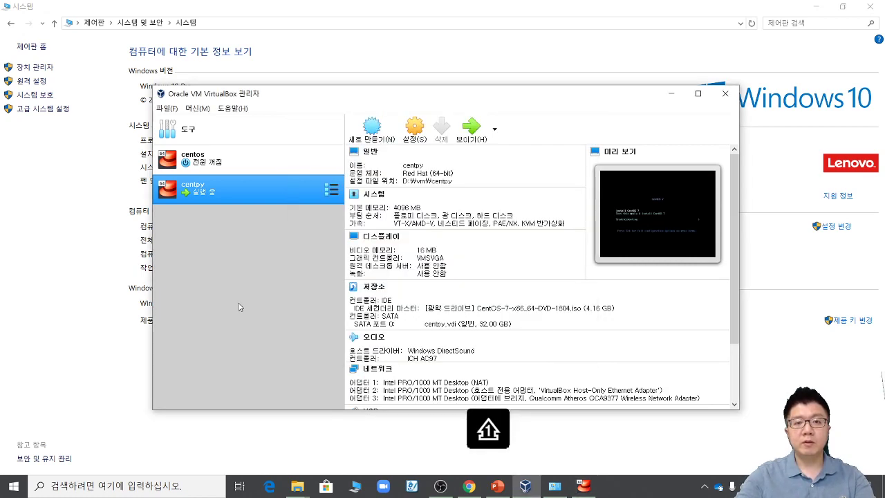
pyautogui.click(696, 94)
pyautogui.click(818, 6)
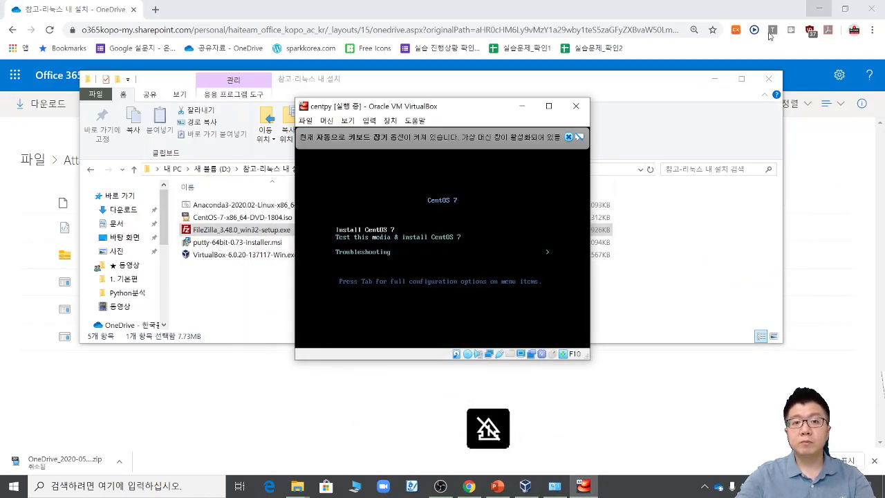
pyautogui.click(239, 389)
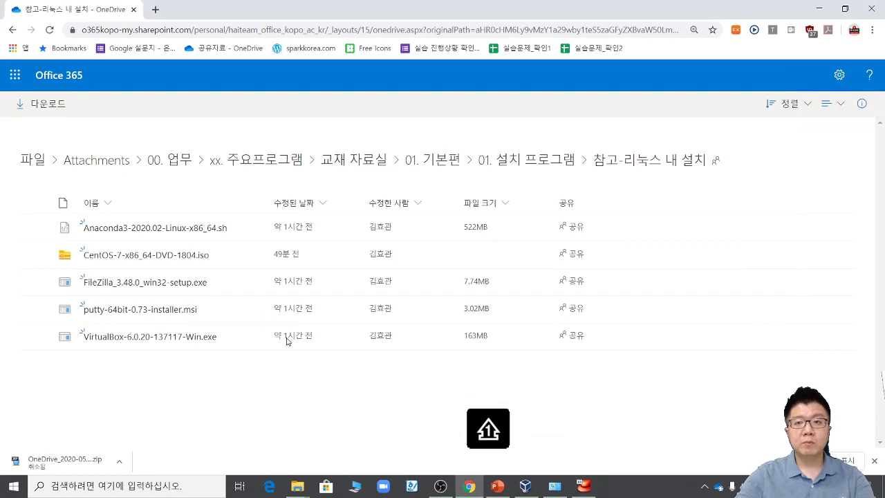
pyautogui.click(818, 9)
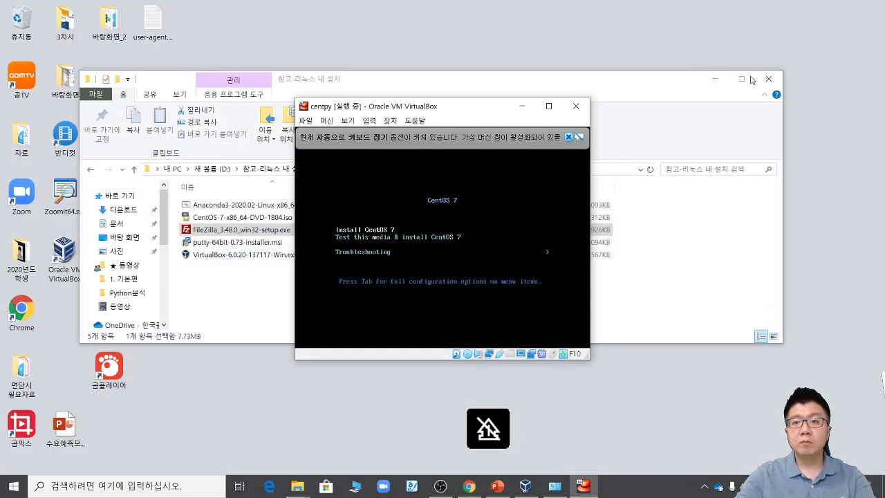
pyautogui.click(715, 79)
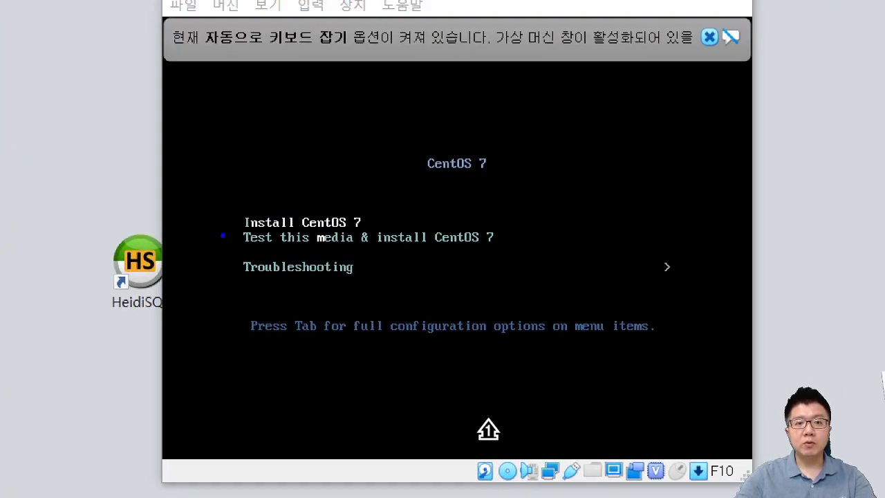
pyautogui.moveTo(207, 228); pyautogui.dragTo(377, 229)
pyautogui.moveTo(397, 201); pyautogui.dragTo(374, 224)
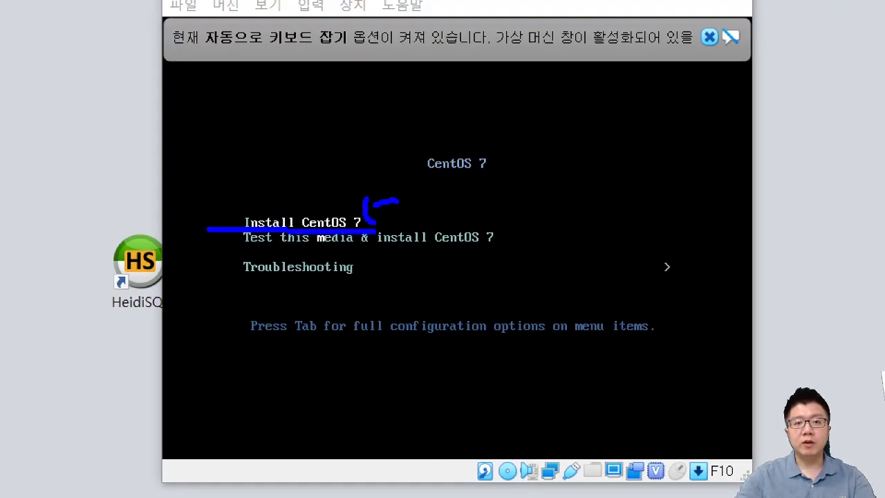
pyautogui.press('Escape')
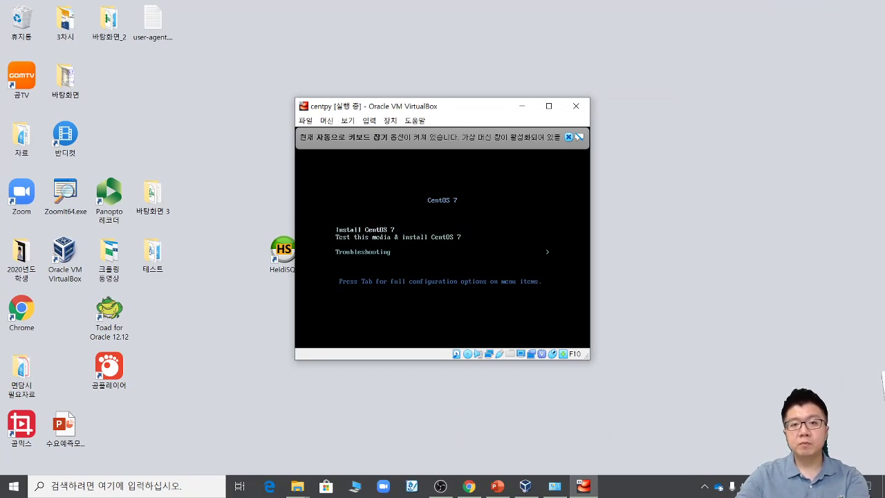
# Step: Boot the 'Install CentOS 7' entry and browse the VM window's menu bar
pyautogui.press('Return')
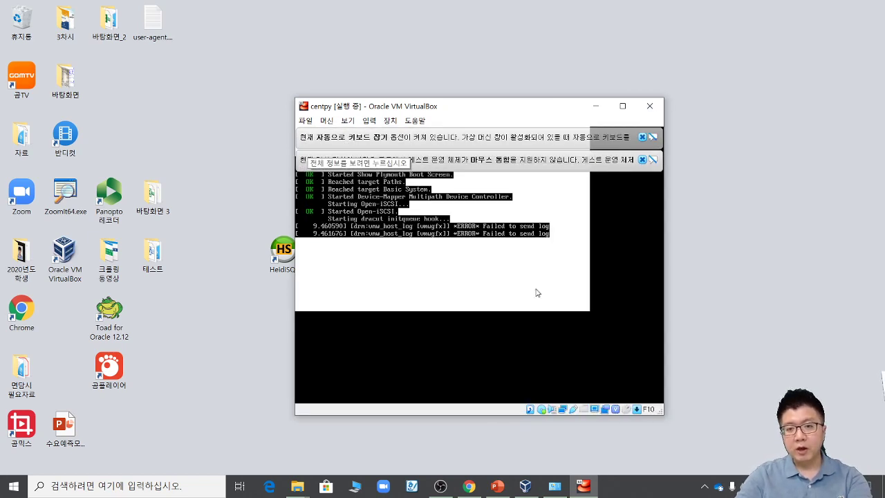
pyautogui.hotkey('ctrl', '1')
pyautogui.click(664, 414)
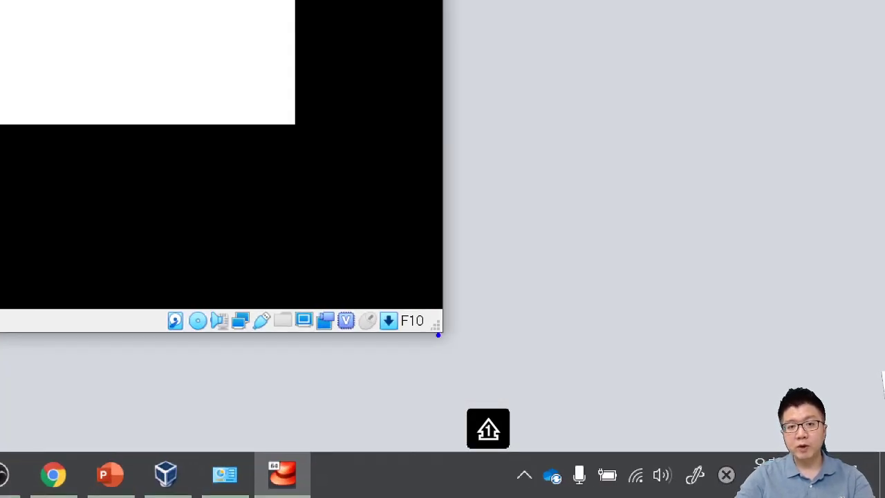
pyautogui.moveTo(452, 349)
pyautogui.mouseDown()
pyautogui.moveTo(371, 322)
pyautogui.moveTo(421, 347)
pyautogui.mouseUp()
pyautogui.moveTo(537, 243); pyautogui.dragTo(505, 311)
pyautogui.moveTo(481, 245); pyautogui.dragTo(477, 290)
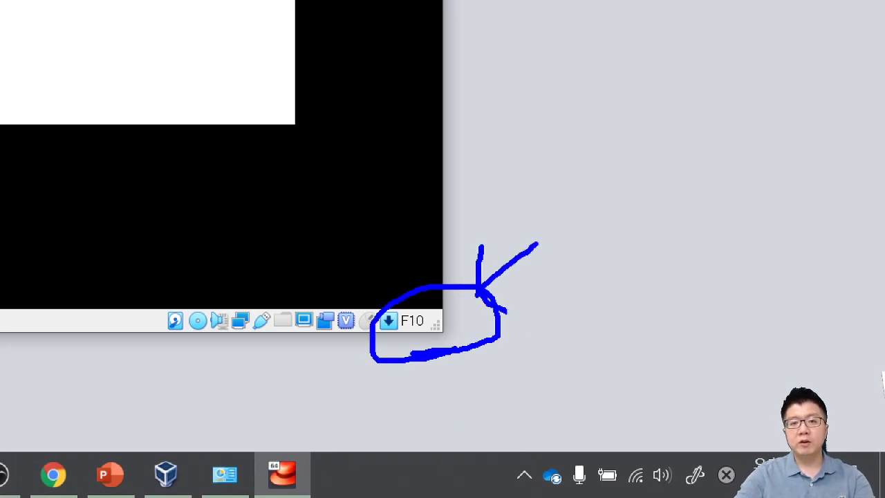
pyautogui.press('Escape')
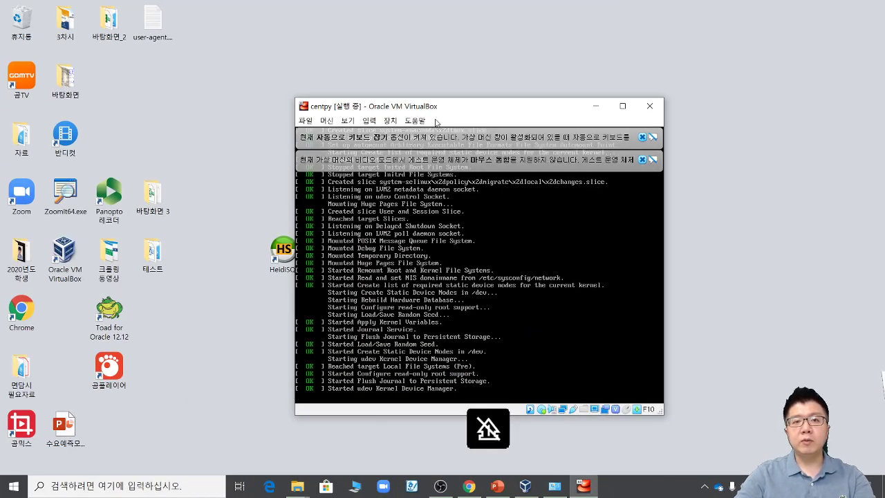
pyautogui.click(390, 122)
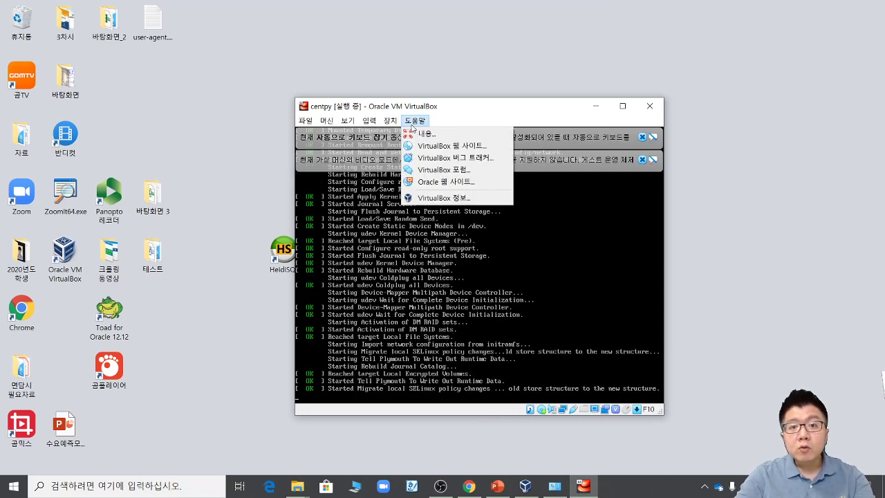
pyautogui.moveTo(372, 125)
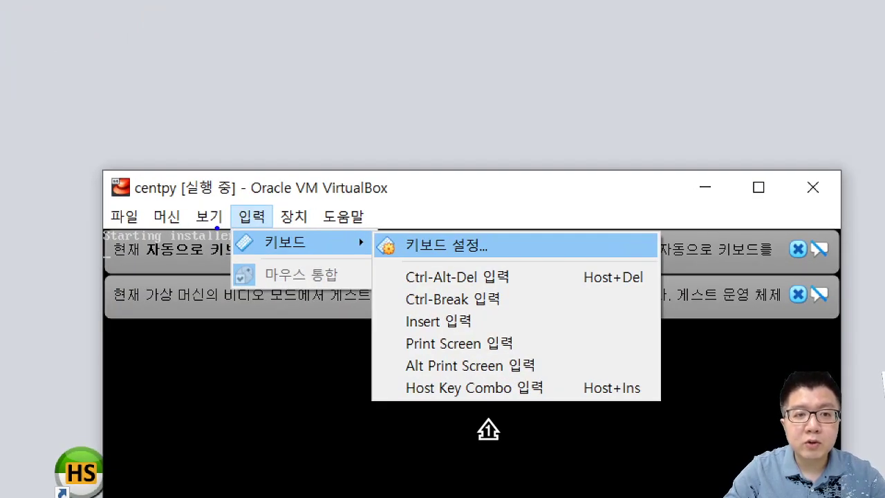
# Step: Open 입력 > 키보드 > 키보드 설정 and check that the host key combination is F10
pyautogui.moveTo(219, 226); pyautogui.dragTo(256, 264)
pyautogui.moveTo(438, 265); pyautogui.dragTo(453, 258)
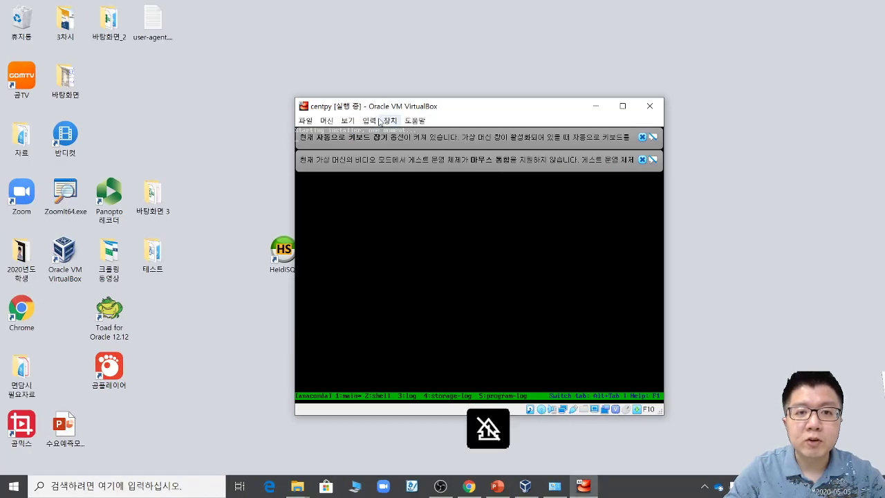
pyautogui.click(252, 216)
pyautogui.moveTo(377, 131)
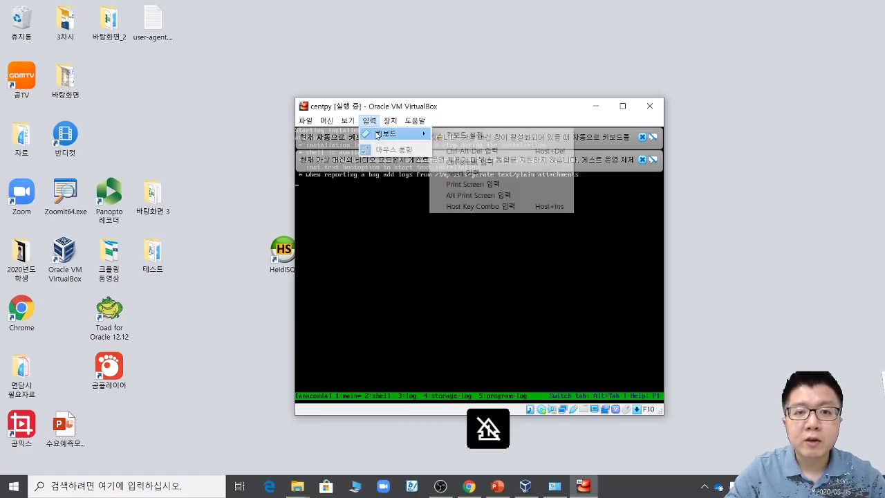
pyautogui.click(453, 136)
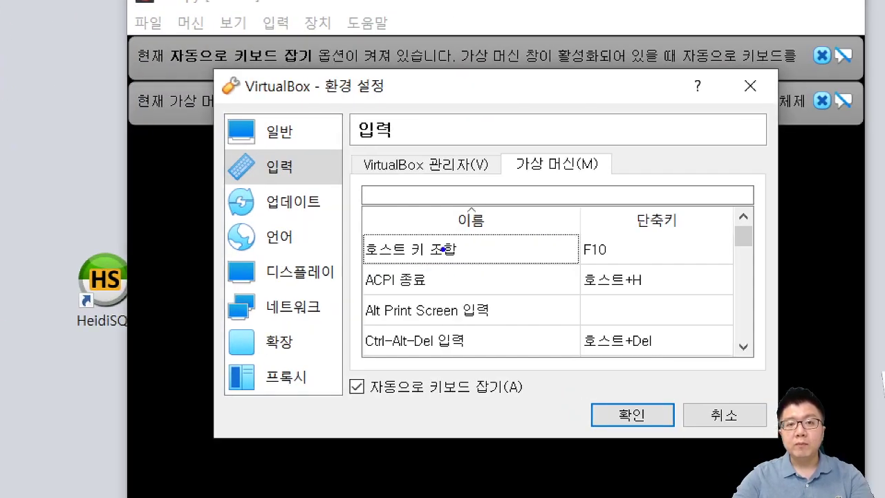
pyautogui.moveTo(454, 246)
pyautogui.mouseDown()
pyautogui.moveTo(440, 245)
pyautogui.moveTo(464, 249)
pyautogui.mouseUp()
pyautogui.moveTo(621, 266)
pyautogui.mouseDown()
pyautogui.moveTo(570, 220)
pyautogui.moveTo(620, 248)
pyautogui.mouseUp()
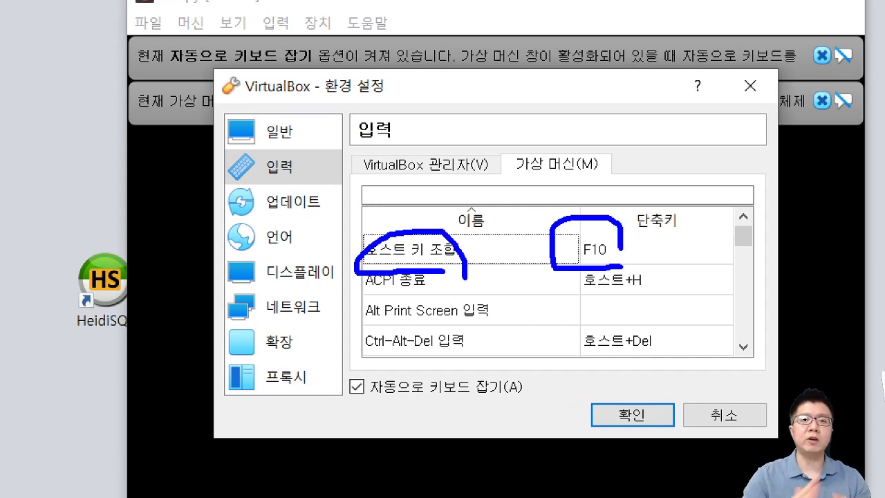
pyautogui.moveTo(592, 265)
pyautogui.mouseDown()
pyautogui.moveTo(553, 224)
pyautogui.moveTo(639, 257)
pyautogui.mouseUp()
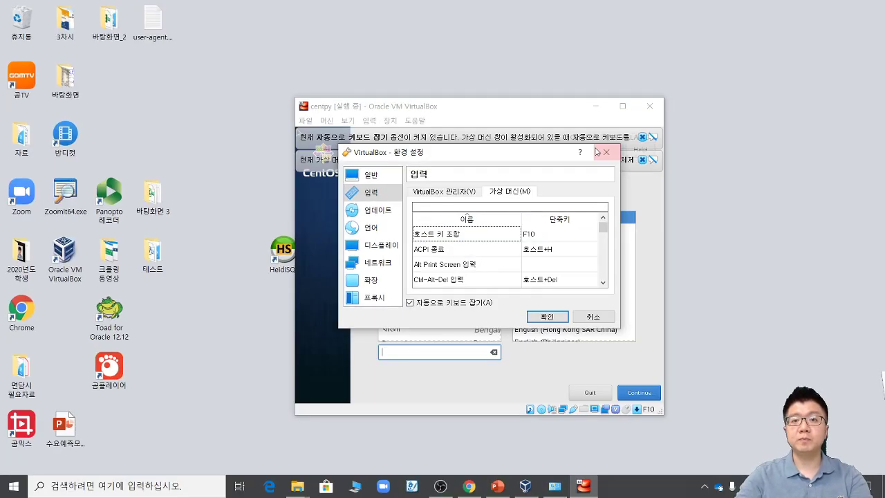
# Step: Close Preferences, reposition the VM window, and dismiss the keyboard-capture and mouse-integration notices
pyautogui.click(750, 87)
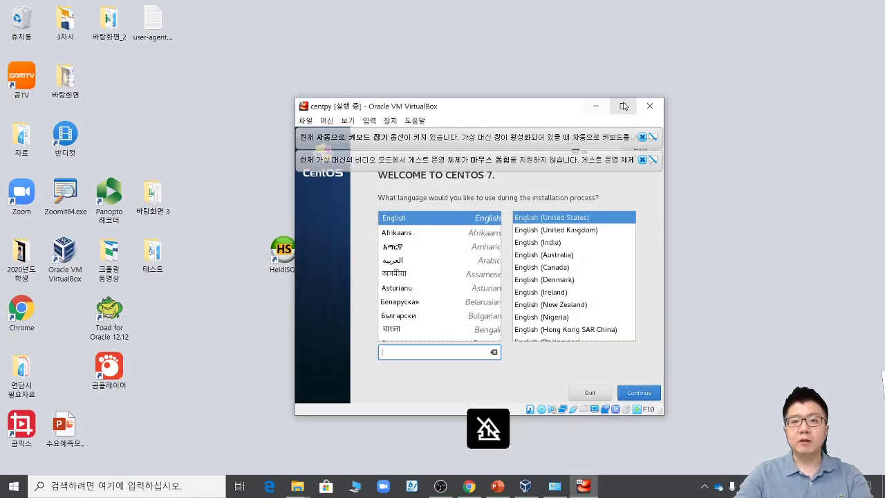
pyautogui.moveTo(550, 113); pyautogui.dragTo(475, 82)
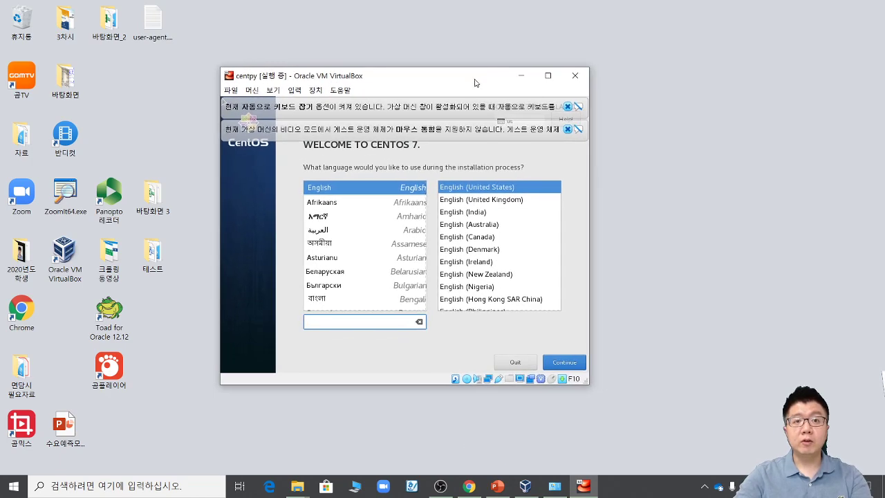
pyautogui.click(566, 106)
pyautogui.click(566, 107)
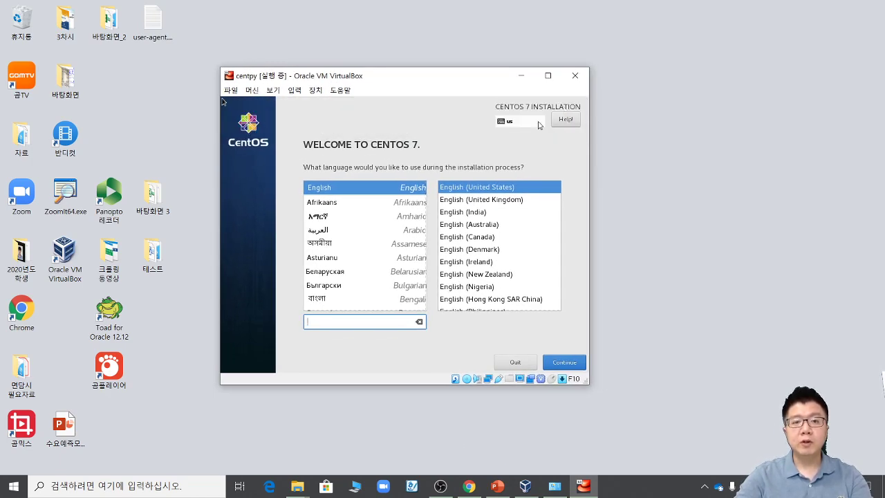
# Step: Glance at the PowerPoint installation guide, then return to the CentOS installer
pyautogui.click(497, 486)
pyautogui.scroll(-1, 407, 324)
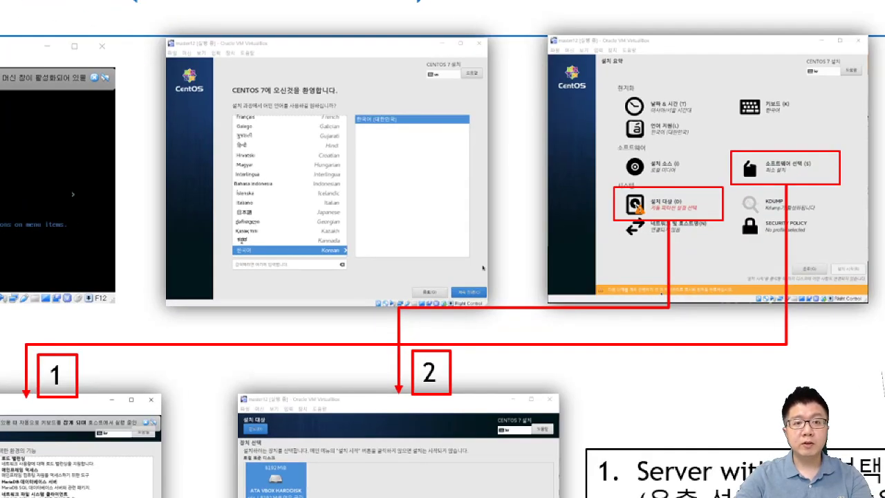
pyautogui.moveTo(231, 278)
pyautogui.mouseDown()
pyautogui.moveTo(318, 276)
pyautogui.moveTo(291, 286)
pyautogui.mouseUp()
pyautogui.press('Escape')
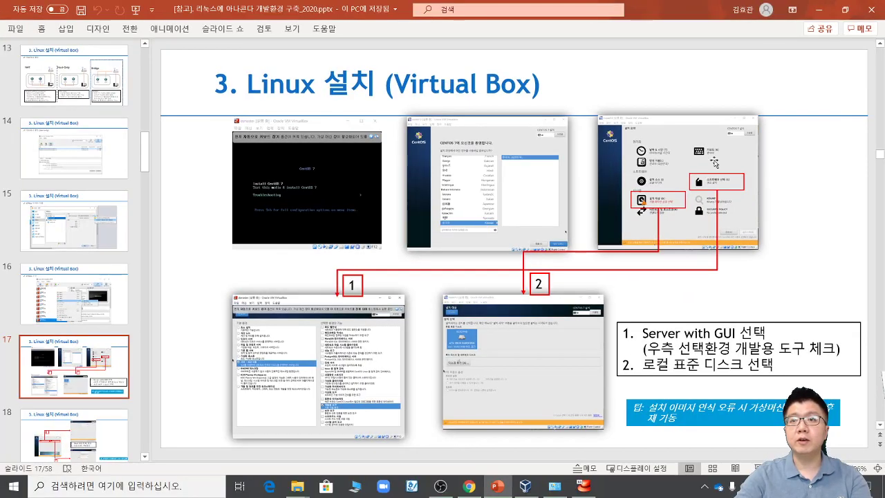
pyautogui.click(826, 10)
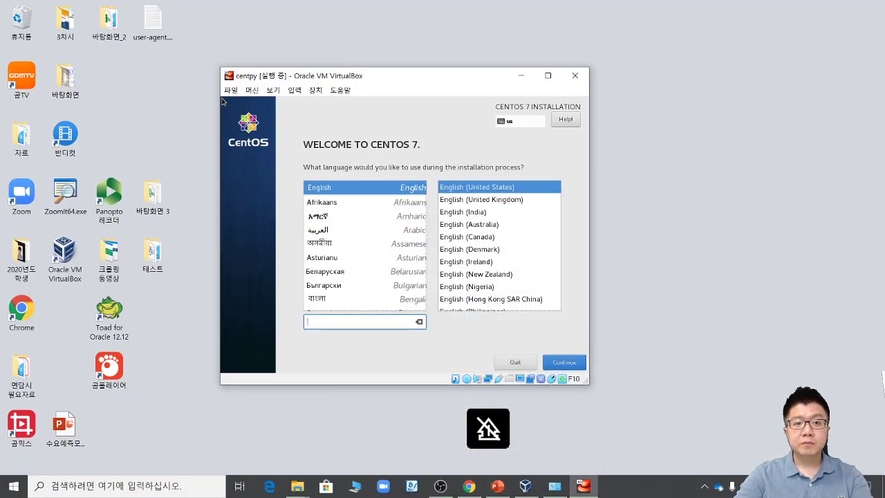
# Step: Select 한국어 as the installer language, continue to the installation summary, and view the guide slide
pyautogui.scroll(-2, 401, 250)
pyautogui.scroll(-1, 401, 251)
pyautogui.write('k')
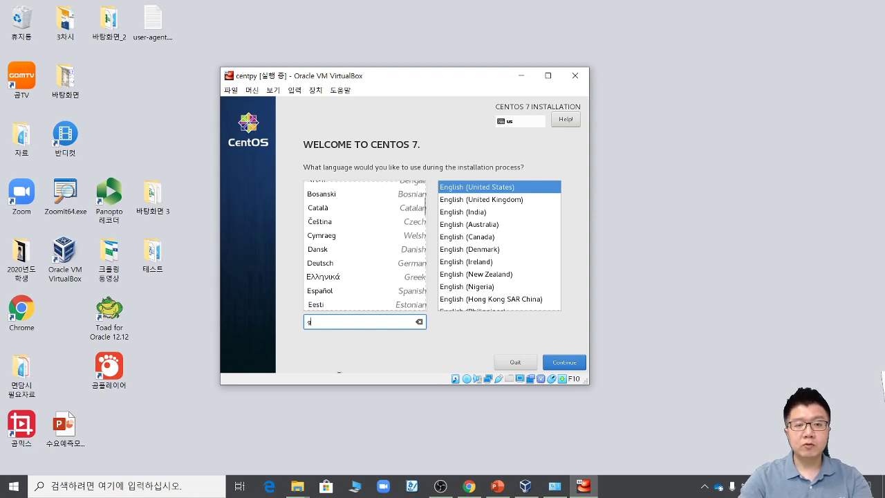
pyautogui.write('sor')
pyautogui.press('BackSpace')
pyautogui.press('BackSpace')
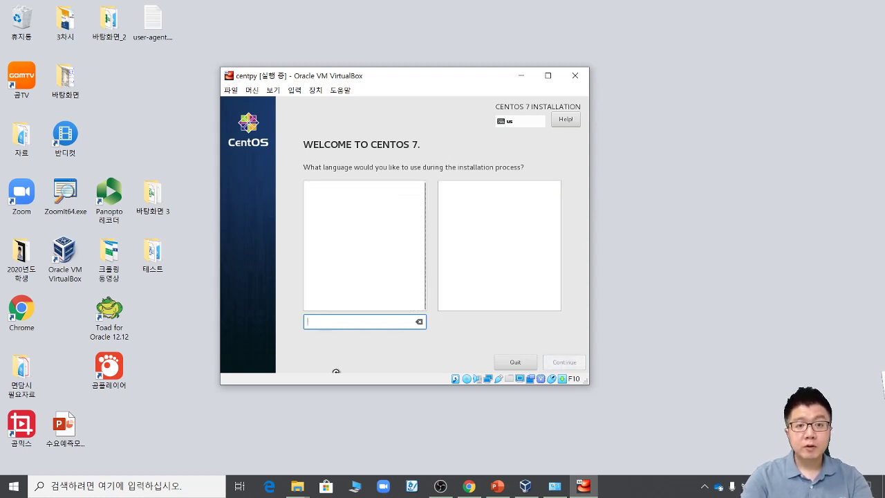
pyautogui.press('BackSpace')
pyautogui.press('BackSpace')
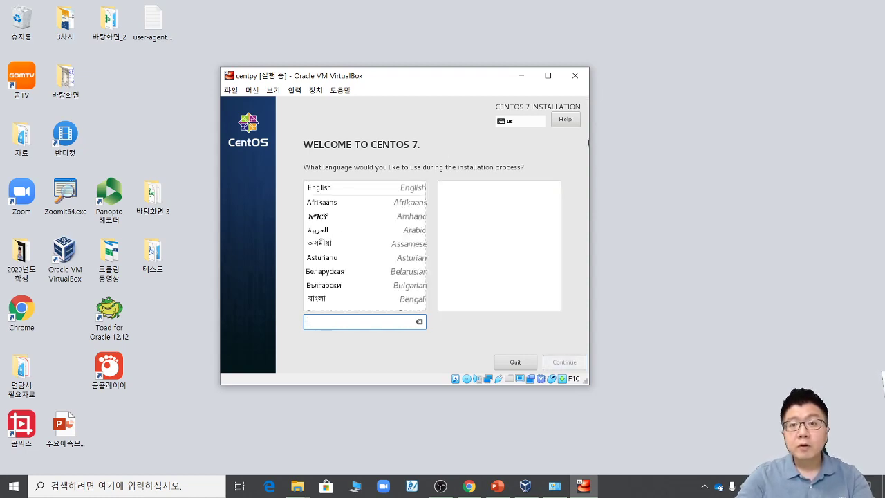
pyautogui.scroll(-10, 341, 274)
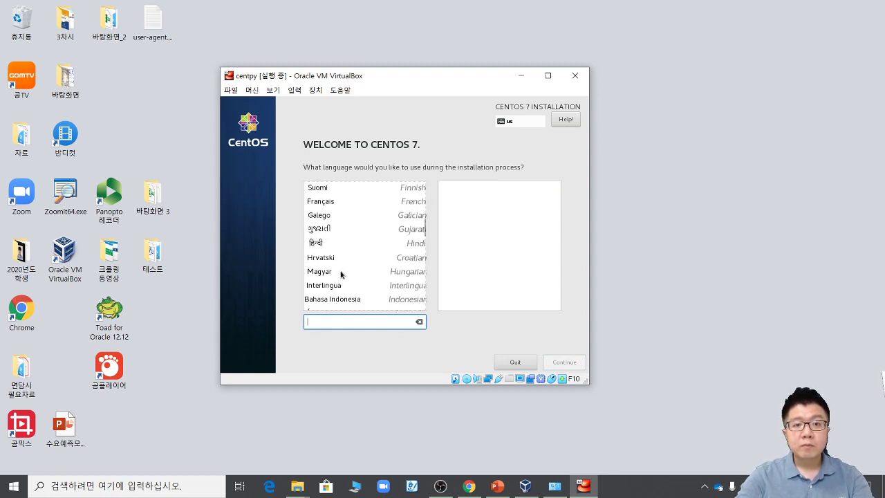
pyautogui.scroll(-3, 341, 275)
pyautogui.scroll(2, 343, 262)
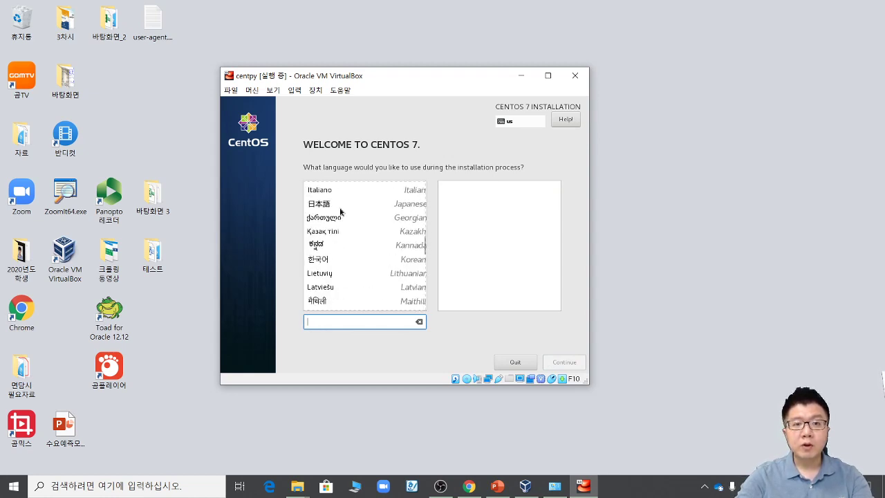
pyautogui.click(328, 261)
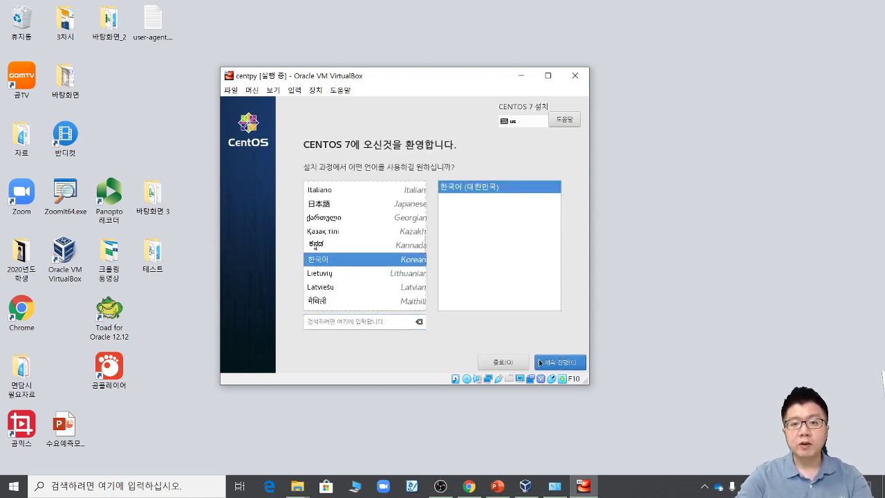
pyautogui.click(551, 363)
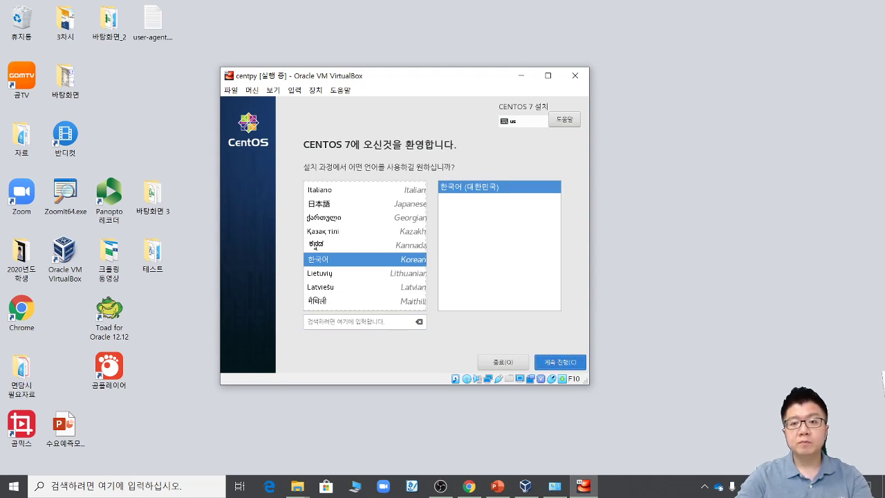
pyautogui.click(562, 368)
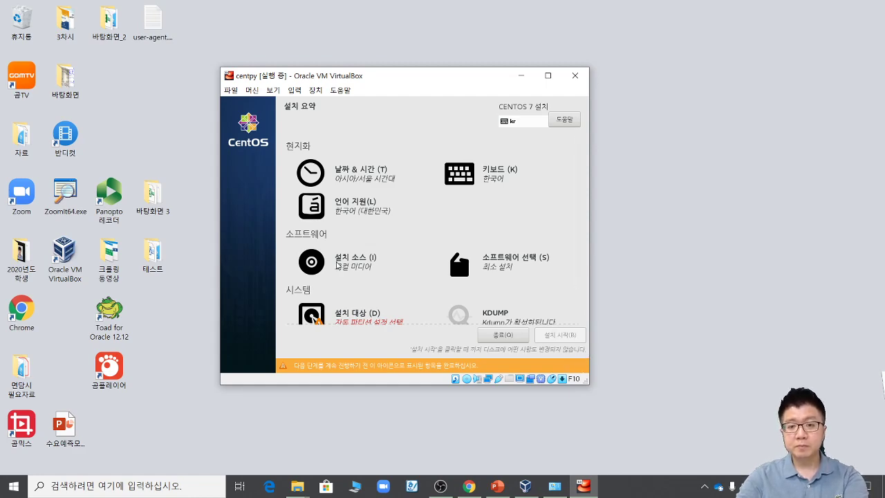
pyautogui.click(498, 486)
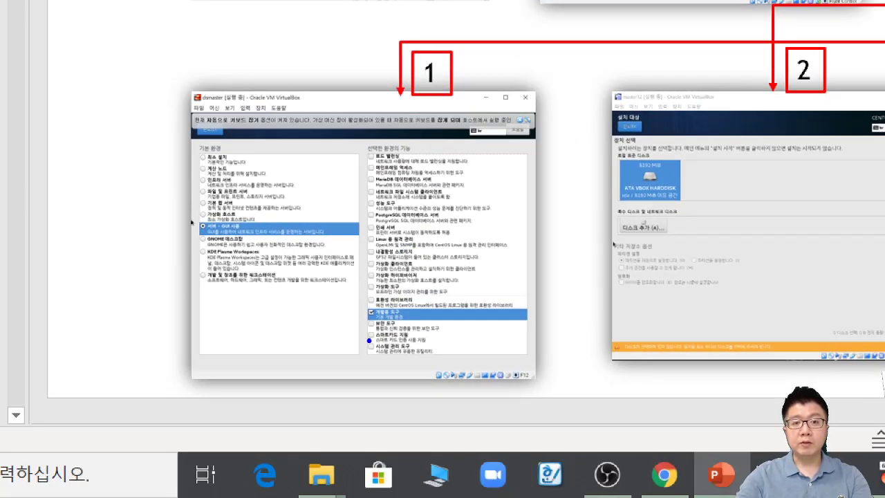
# Step: Underline the 서버 - GUI 사용 and 보안 도구 lines on the slide, then minimize PowerPoint
pyautogui.moveTo(199, 232); pyautogui.dragTo(258, 232)
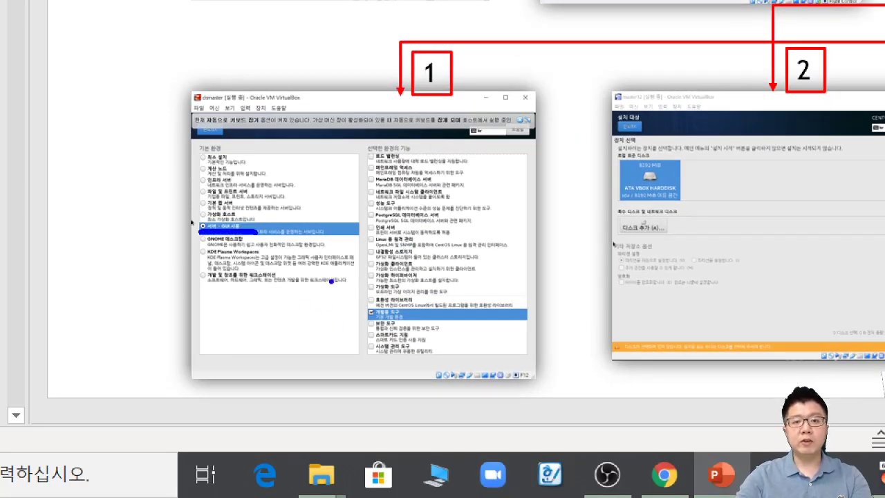
pyautogui.moveTo(384, 331); pyautogui.dragTo(455, 331)
pyautogui.press('Escape')
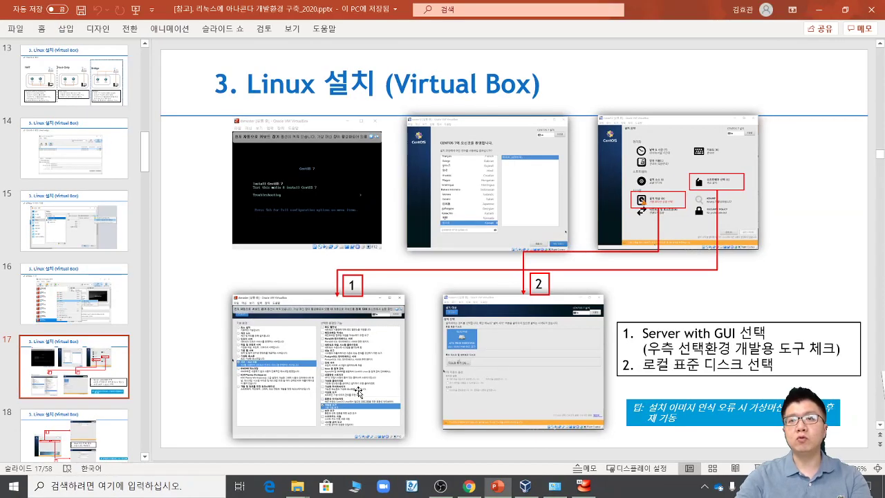
pyautogui.click(819, 10)
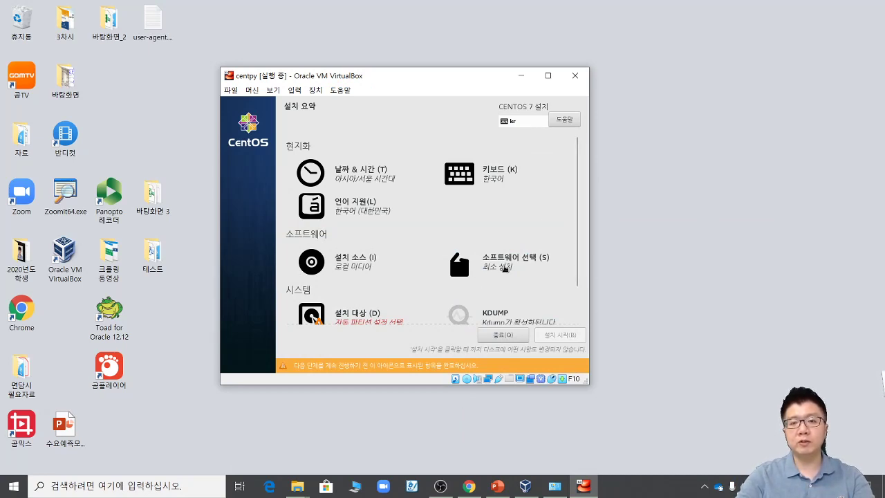
# Step: On the software selection page, highlight the environment options and choose 서버 - GUI 사용
pyautogui.click(506, 268)
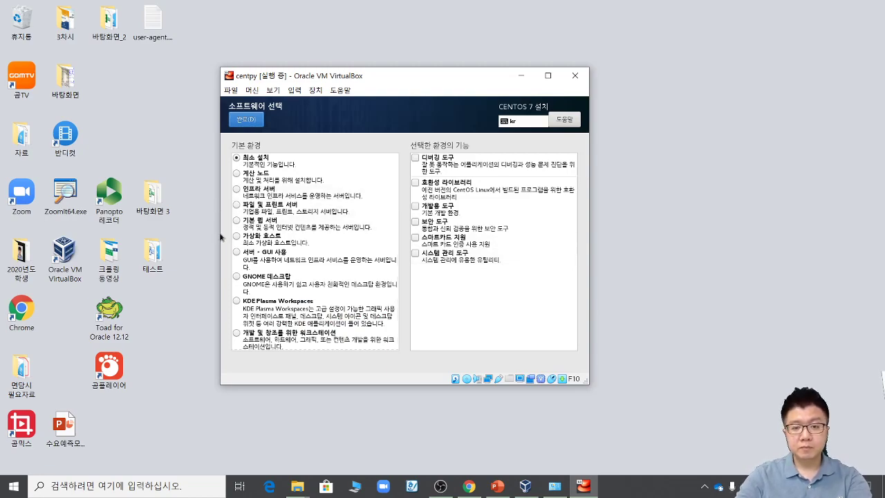
pyautogui.hotkey('ctrl', '1')
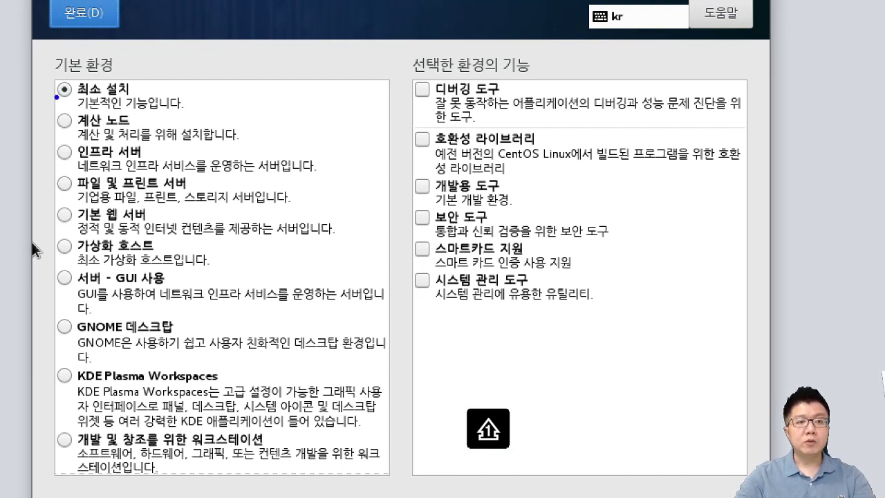
pyautogui.moveTo(57, 98); pyautogui.dragTo(127, 84)
pyautogui.moveTo(62, 235); pyautogui.dragTo(165, 223)
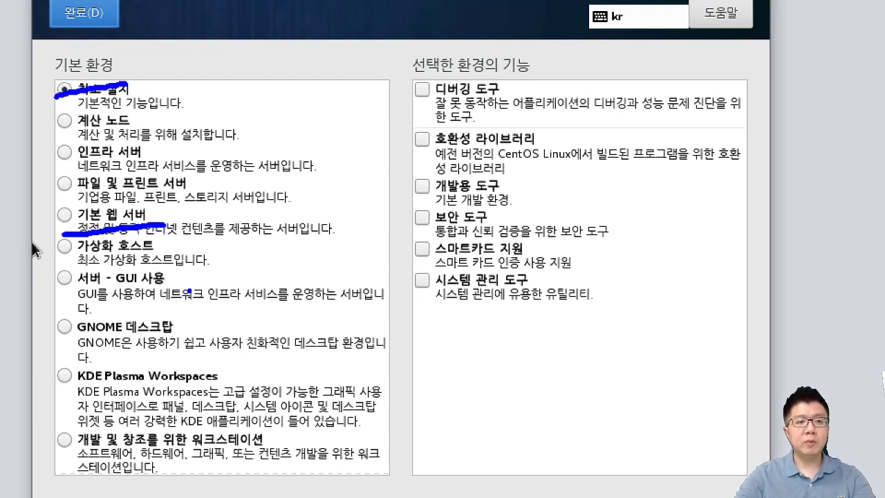
pyautogui.moveTo(189, 291)
pyautogui.mouseDown()
pyautogui.moveTo(84, 292)
pyautogui.moveTo(48, 264)
pyautogui.moveTo(185, 286)
pyautogui.mouseUp()
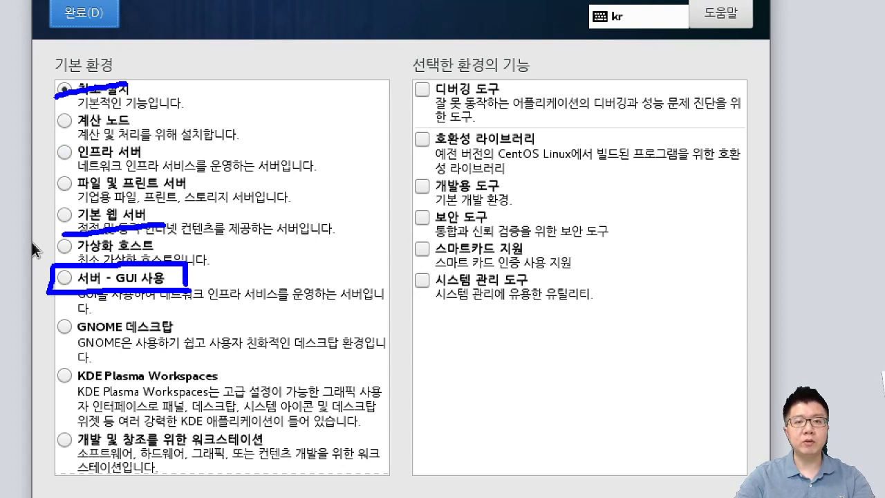
pyautogui.press('Escape')
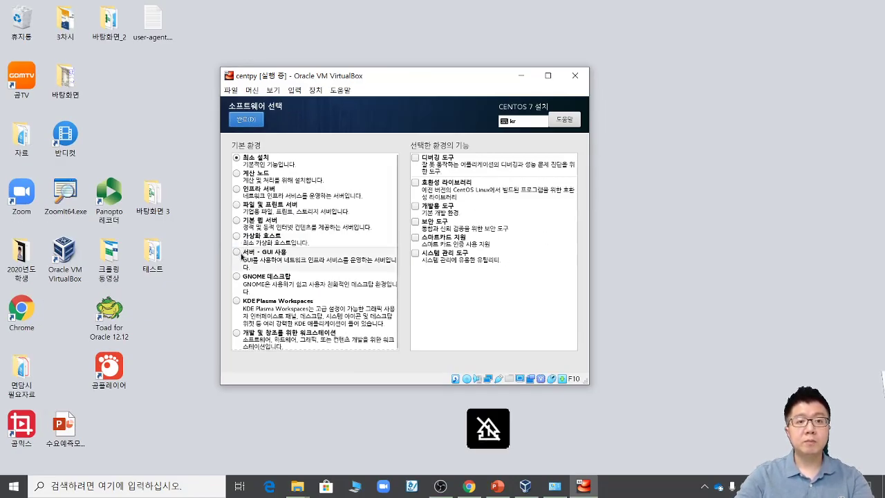
pyautogui.click(237, 260)
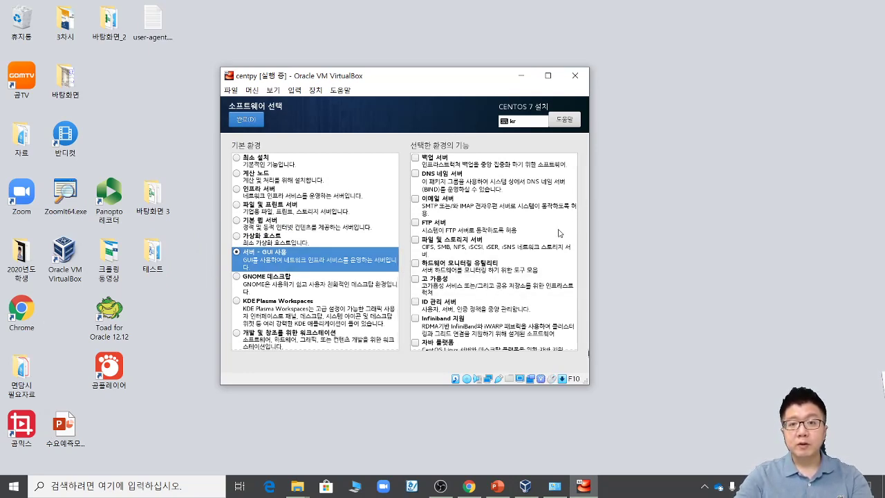
# Step: Tick the 개발용 도구 add-on, circle both choices, and confirm with 완료
pyautogui.scroll(-10, 566, 314)
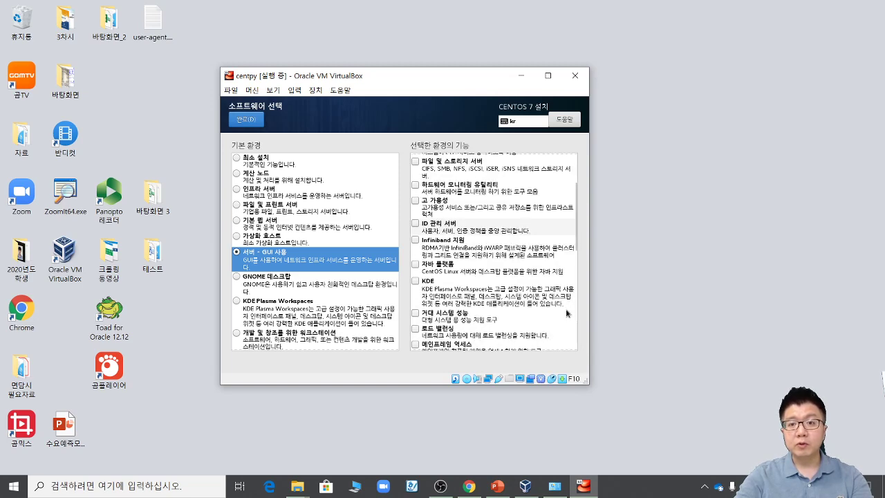
pyautogui.scroll(-1, 566, 315)
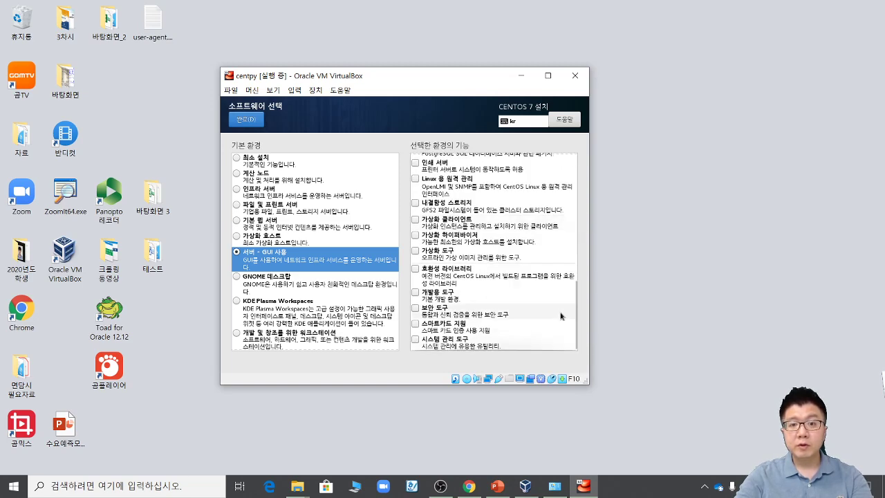
pyautogui.click(414, 295)
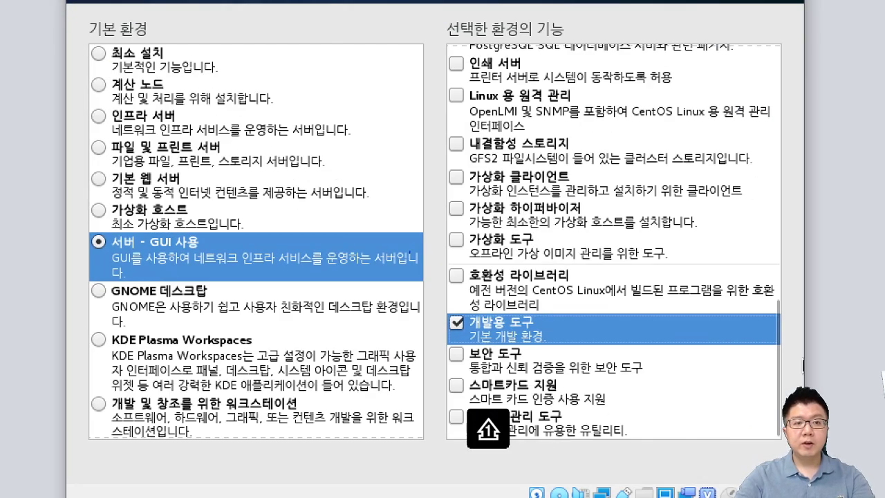
pyautogui.moveTo(222, 281)
pyautogui.mouseDown()
pyautogui.moveTo(192, 282)
pyautogui.moveTo(177, 206)
pyautogui.moveTo(205, 265)
pyautogui.mouseUp()
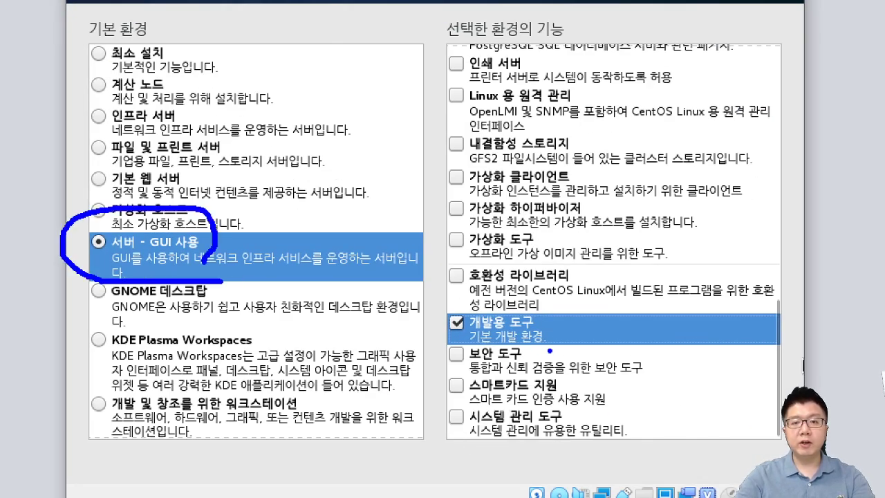
pyautogui.moveTo(549, 351)
pyautogui.mouseDown()
pyautogui.moveTo(574, 308)
pyautogui.moveTo(558, 357)
pyautogui.mouseUp()
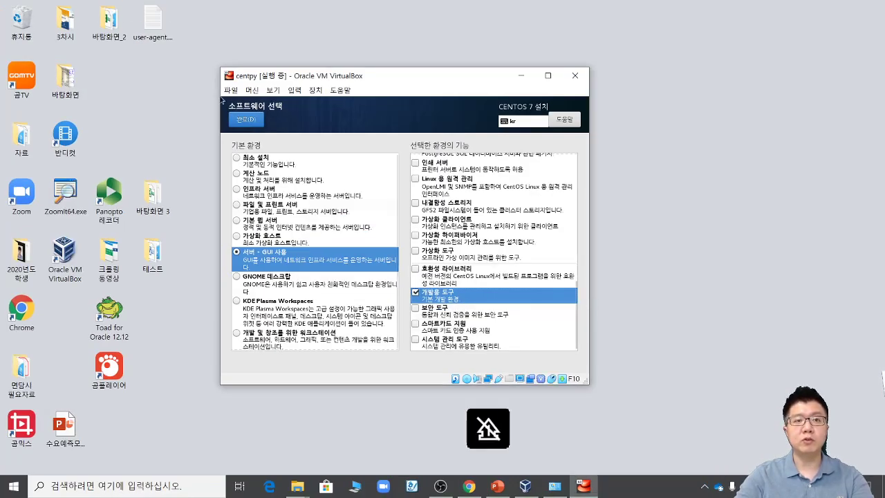
pyautogui.click(250, 121)
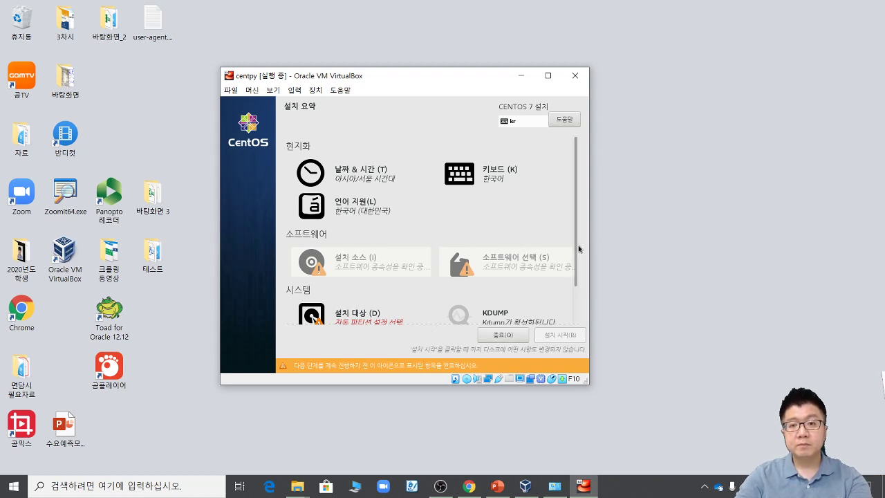
# Step: Open and leave the installation destination page several times, toggling the virtual disk selection
pyautogui.scroll(-2, 509, 259)
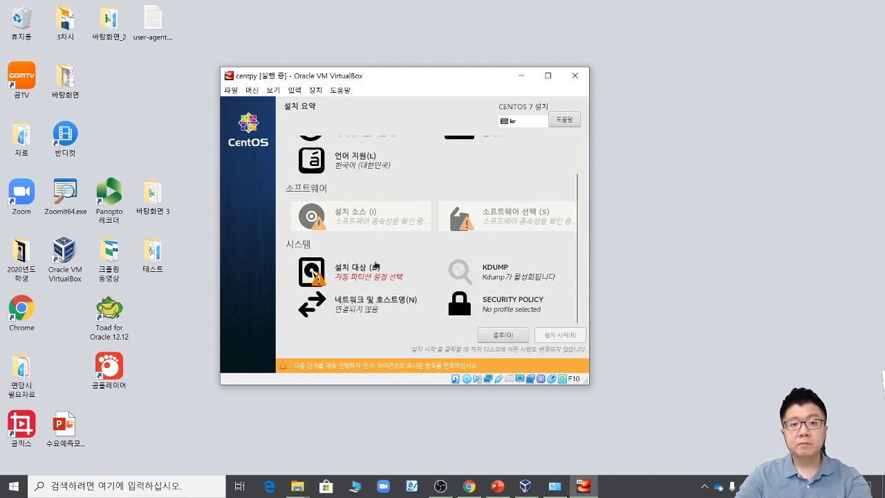
pyautogui.click(369, 271)
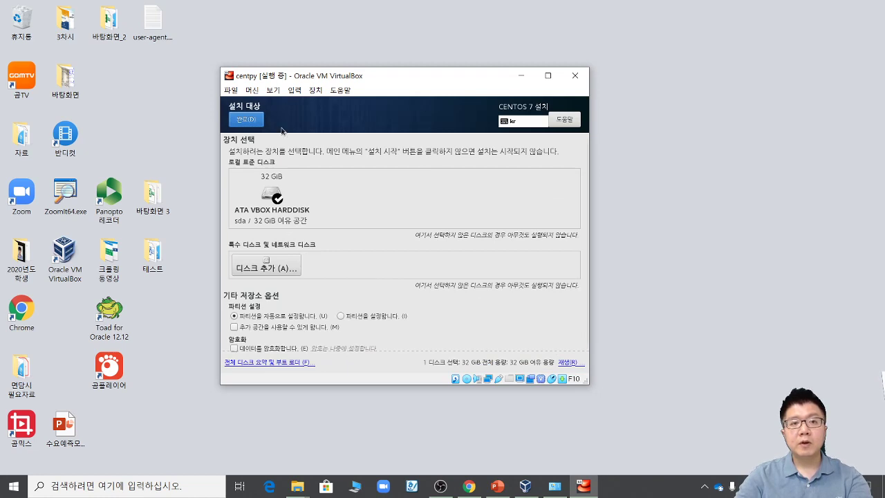
pyautogui.click(246, 119)
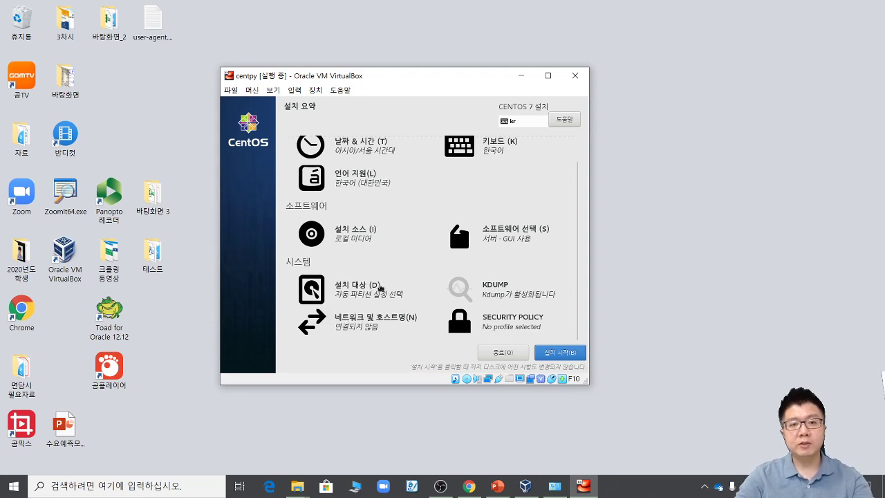
pyautogui.click(347, 294)
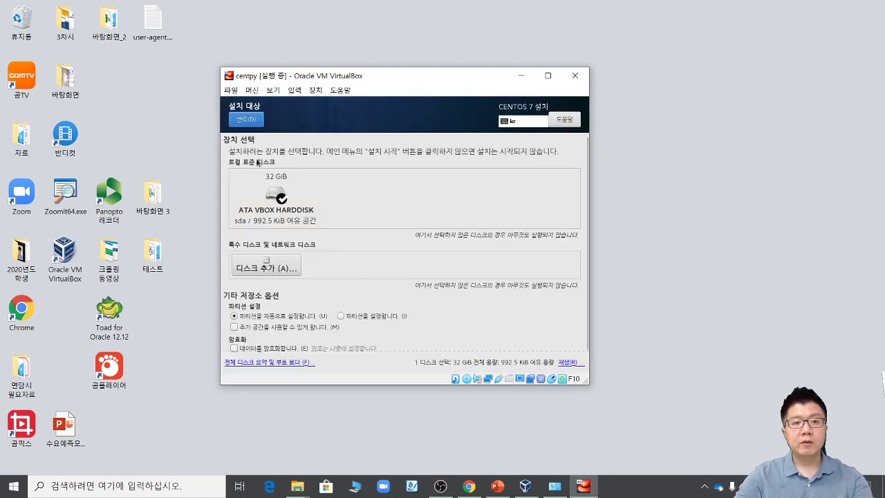
pyautogui.click(280, 219)
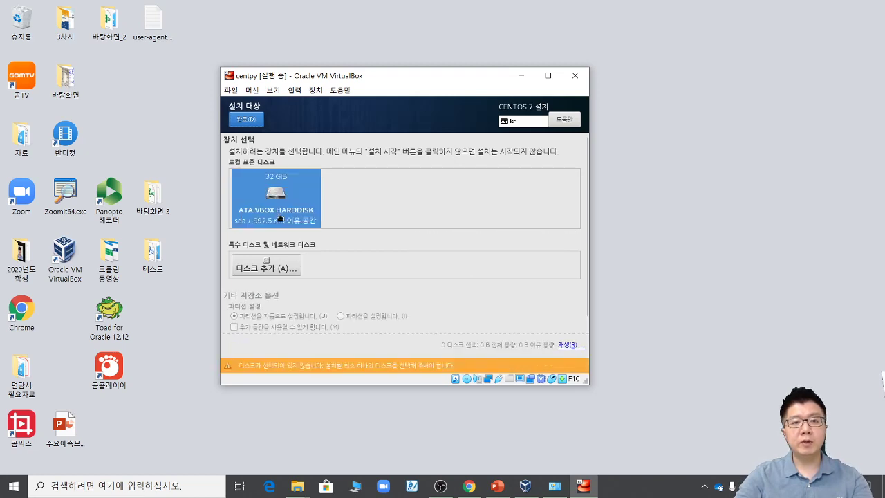
pyautogui.doubleClick(280, 219)
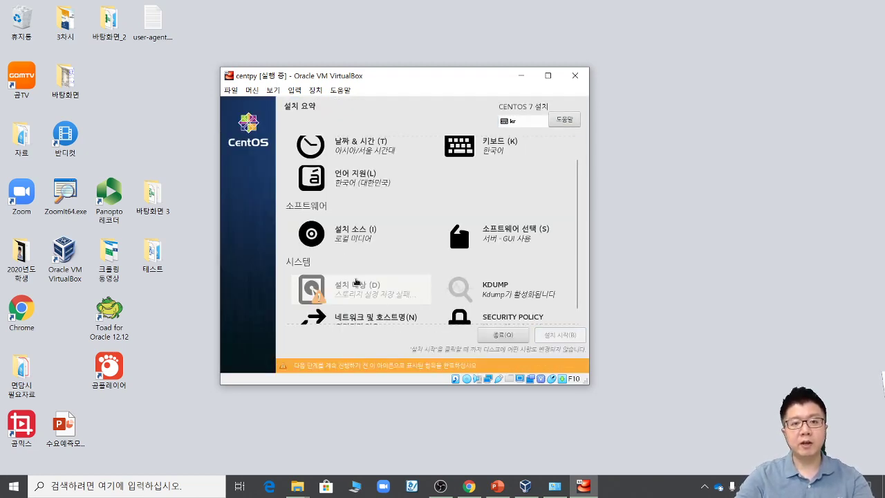
pyautogui.click(350, 276)
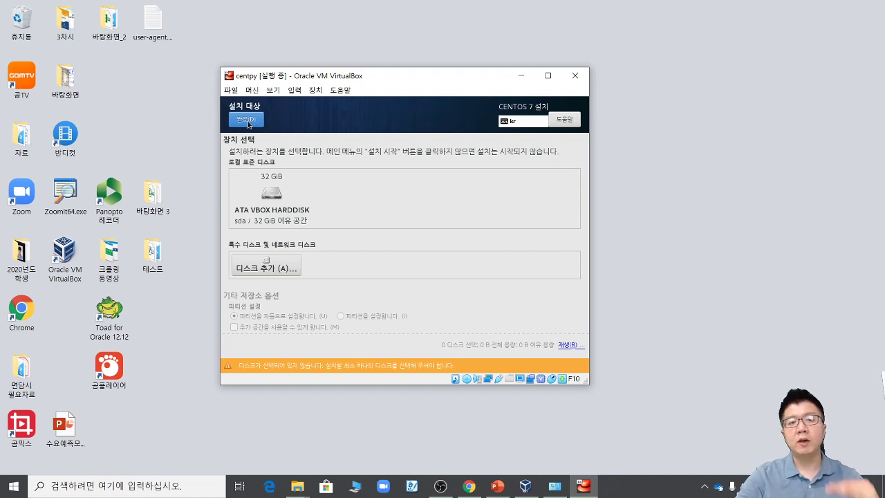
pyautogui.click(247, 120)
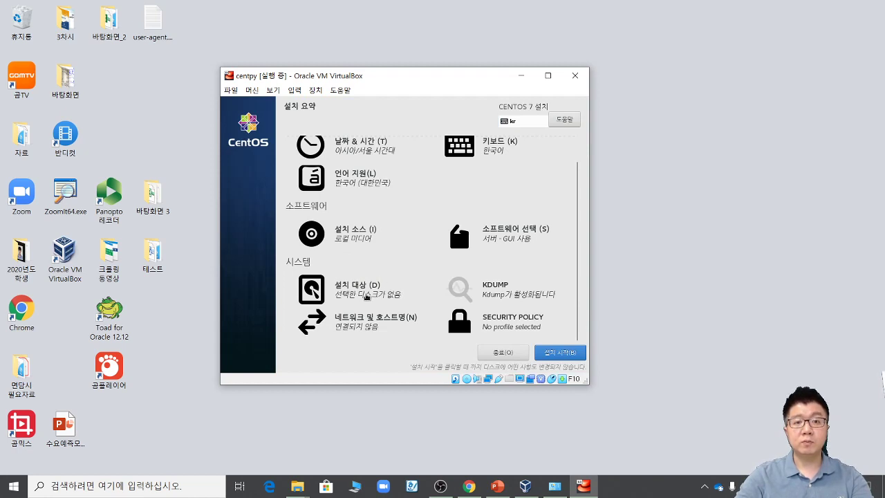
# Step: Select the 32 GiB ATA VBOX HARDDISK as the destination and confirm with 완료
pyautogui.click(364, 296)
pyautogui.click(255, 188)
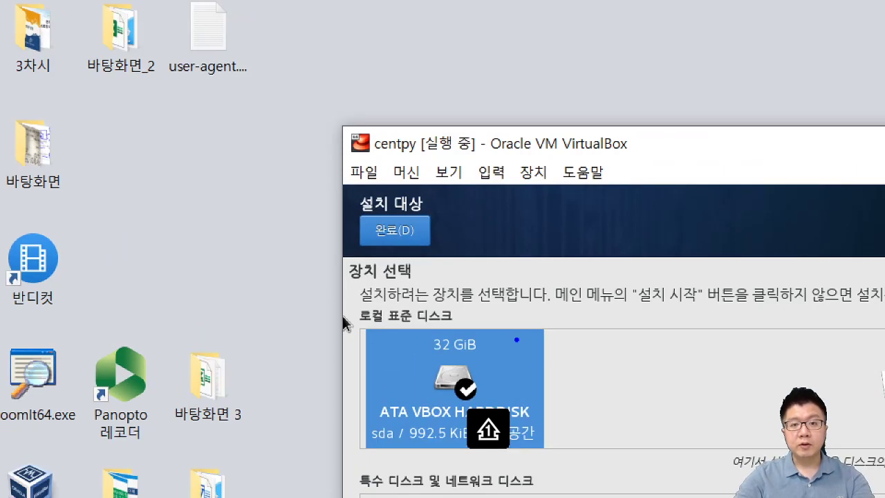
pyautogui.moveTo(550, 370)
pyautogui.mouseDown()
pyautogui.moveTo(402, 404)
pyautogui.moveTo(547, 406)
pyautogui.mouseUp()
pyautogui.moveTo(503, 309)
pyautogui.mouseDown()
pyautogui.moveTo(456, 258)
pyautogui.moveTo(499, 266)
pyautogui.mouseUp()
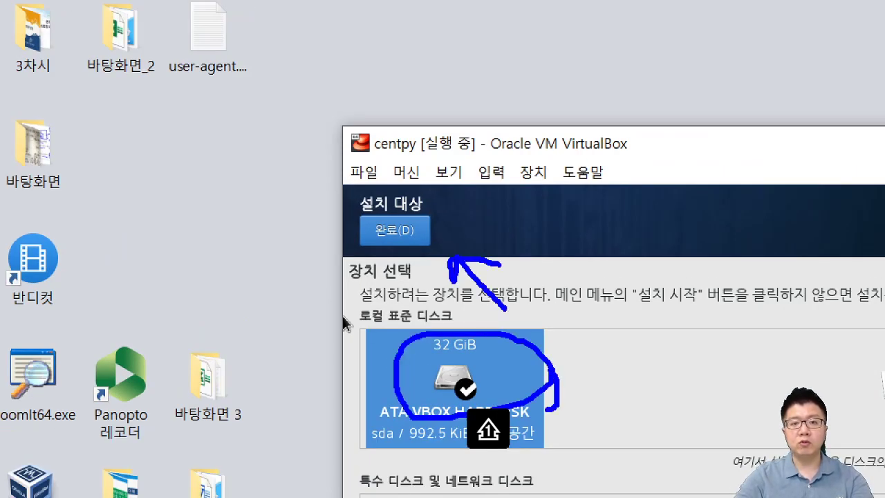
pyautogui.press('Escape')
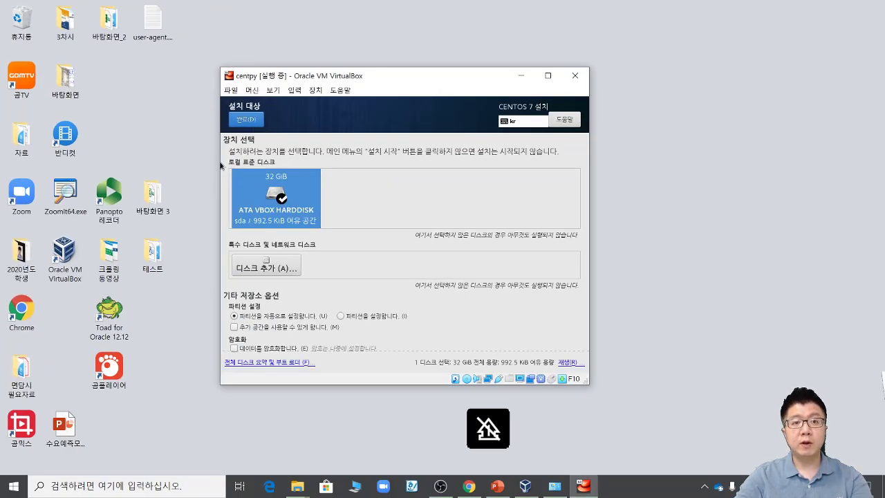
pyautogui.click(253, 122)
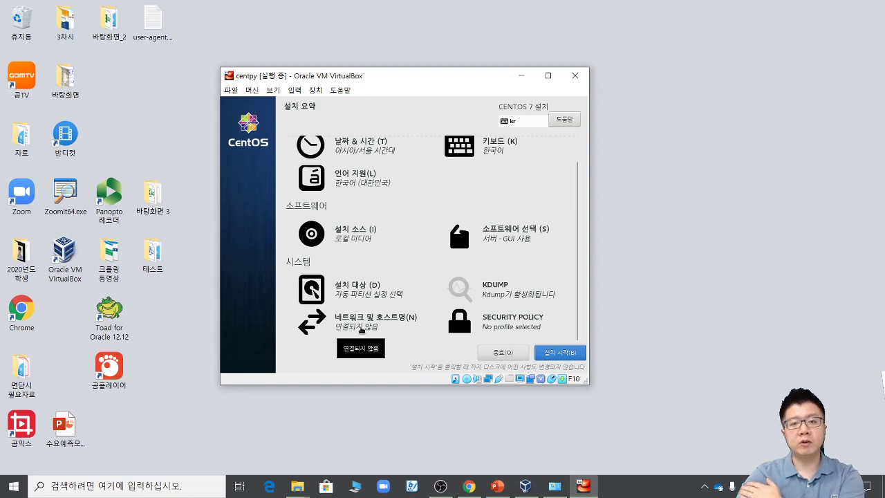
# Step: Begin the installation and set a root password, accepting the short-password warning
pyautogui.click(560, 352)
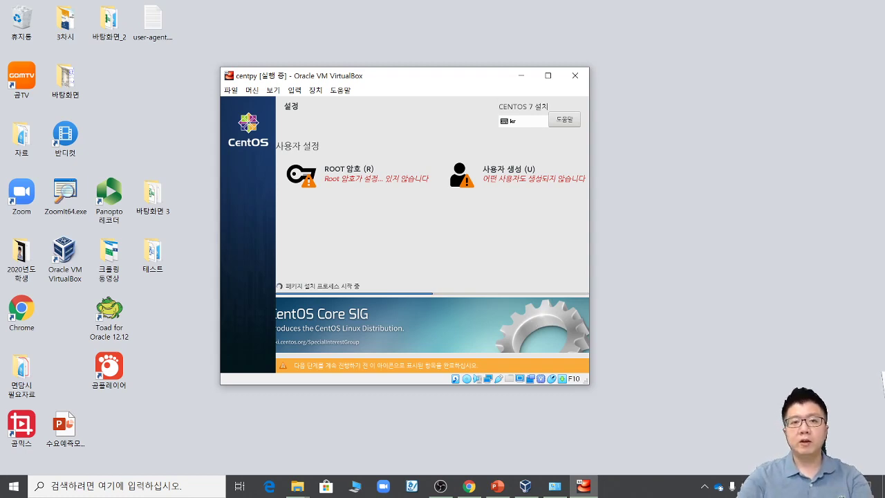
pyautogui.click(334, 179)
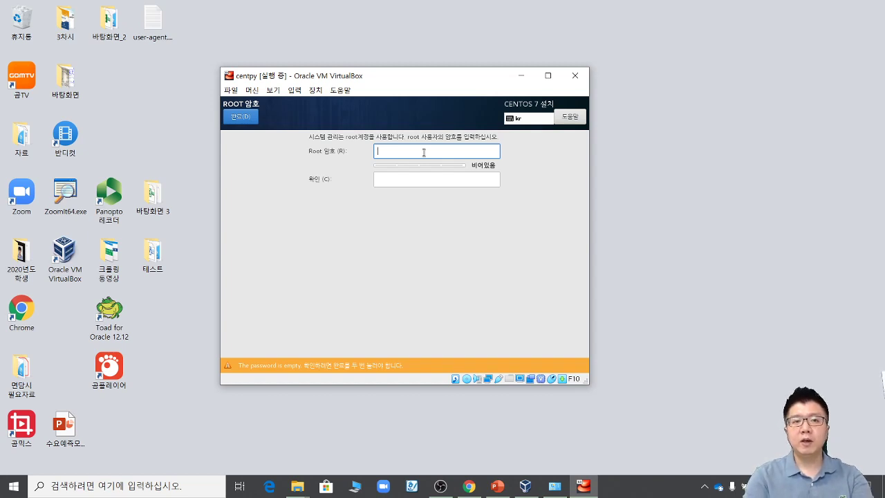
pyautogui.write('1234')
pyautogui.press('BackSpace')
pyautogui.press('BackSpace')
pyautogui.press('BackSpace')
pyautogui.press('BackSpace')
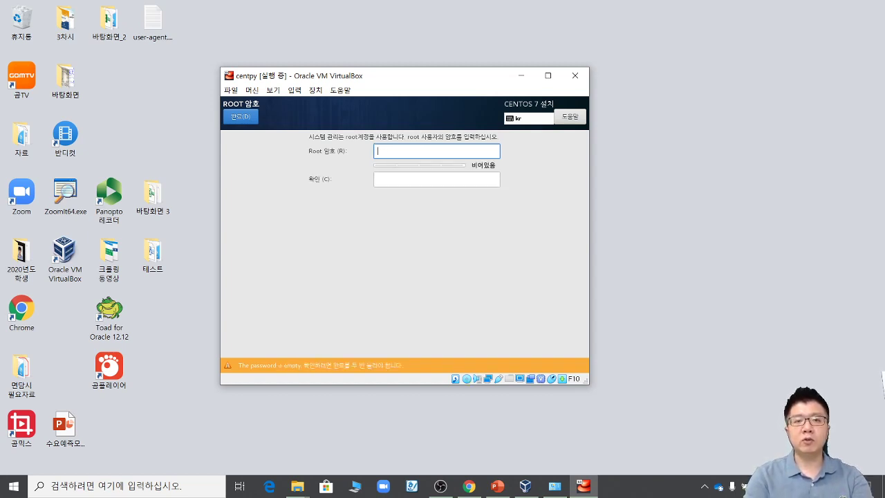
pyautogui.write('1')
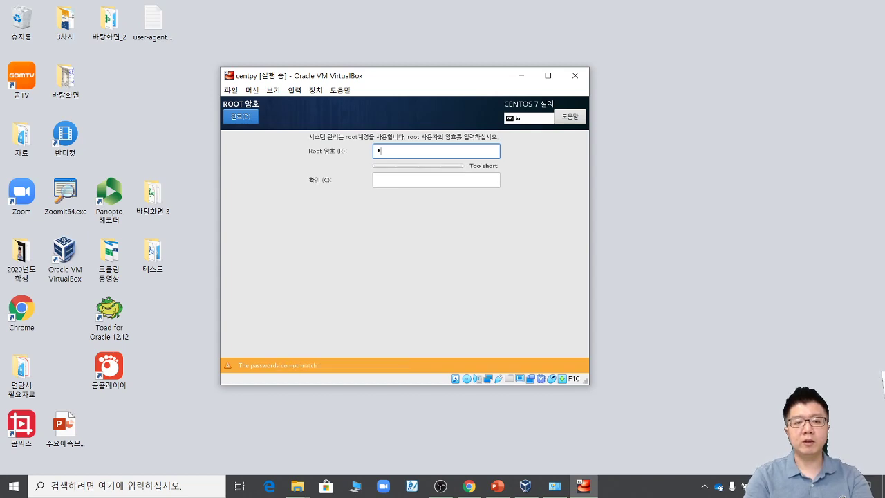
pyautogui.write('234')
pyautogui.press('Tab')
pyautogui.write('123')
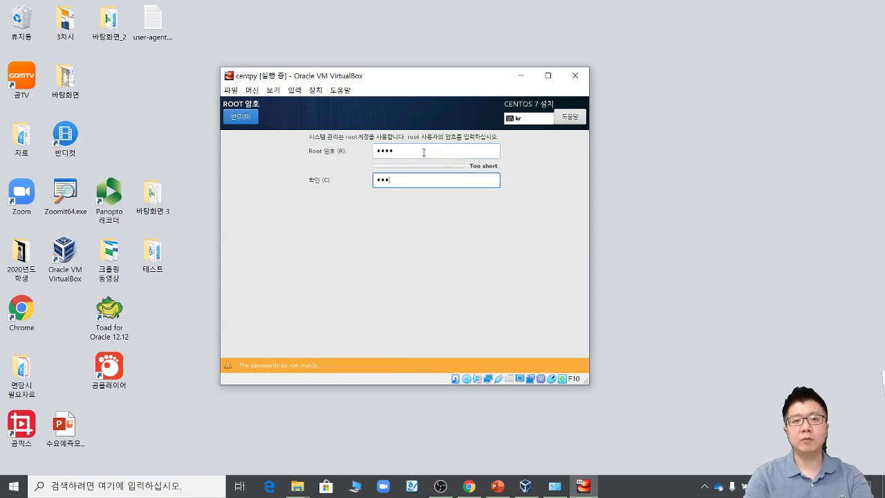
pyautogui.write('4')
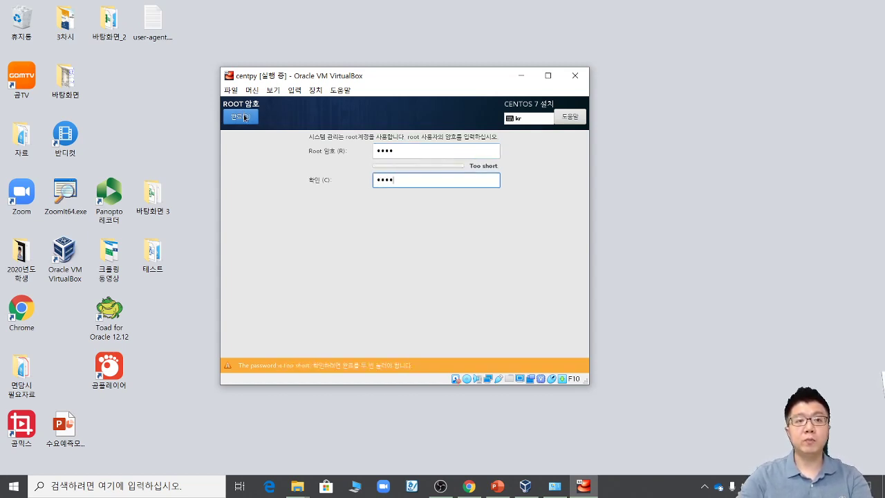
pyautogui.click(244, 117)
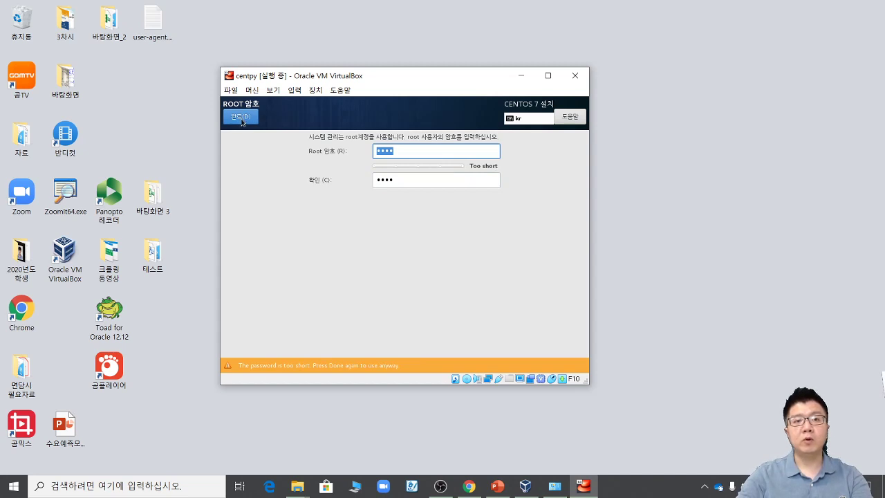
pyautogui.click(244, 118)
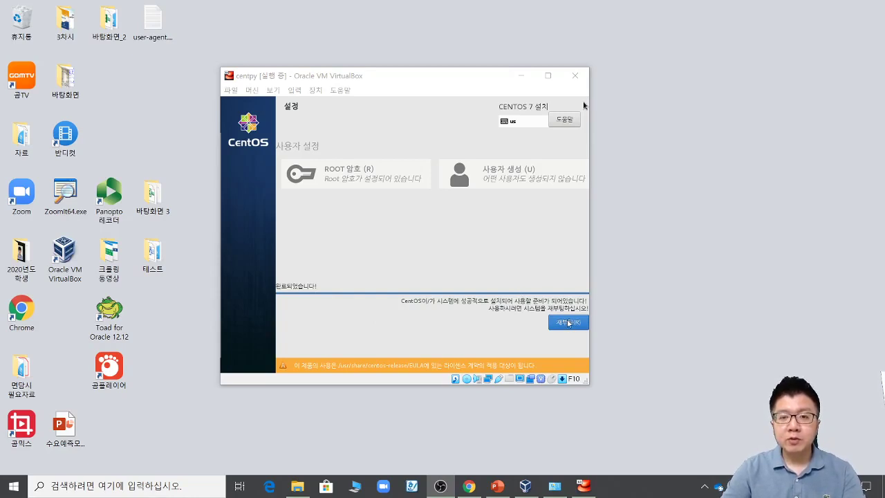
# Step: Reboot the installed system and boot the first CentOS Linux entry from the GRUB menu
pyautogui.click(566, 324)
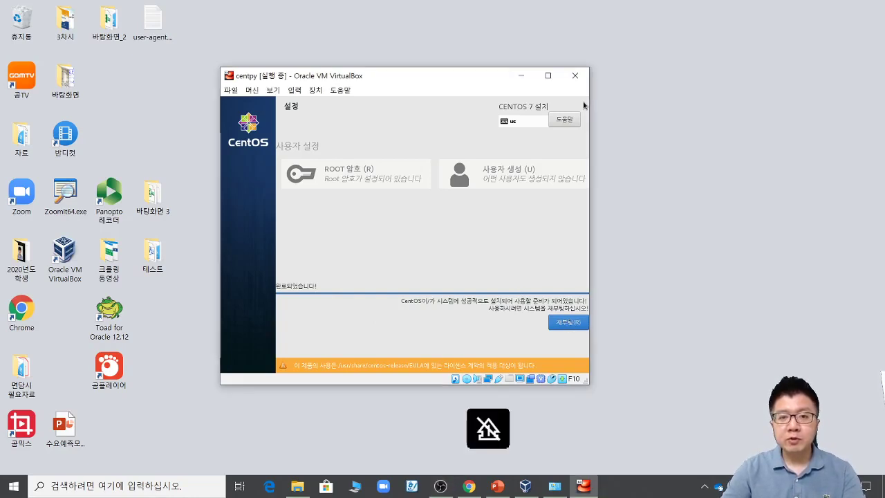
pyautogui.click(571, 324)
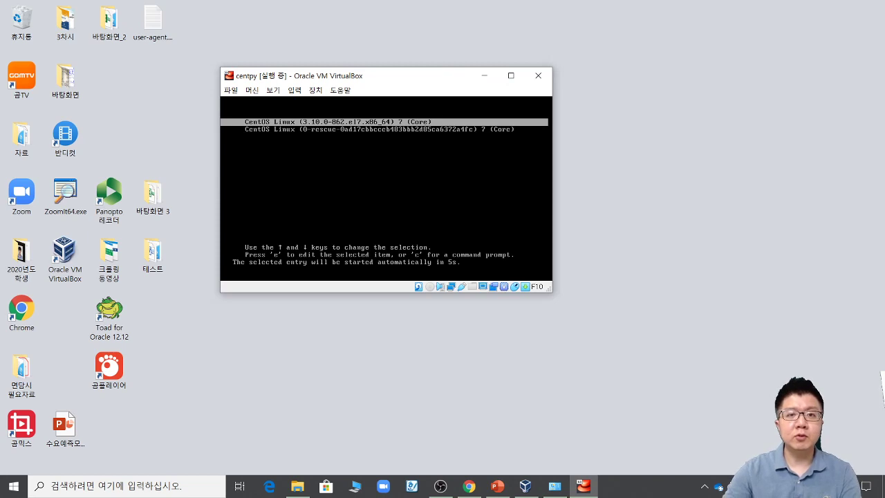
pyautogui.press('Down')
pyautogui.press('Up')
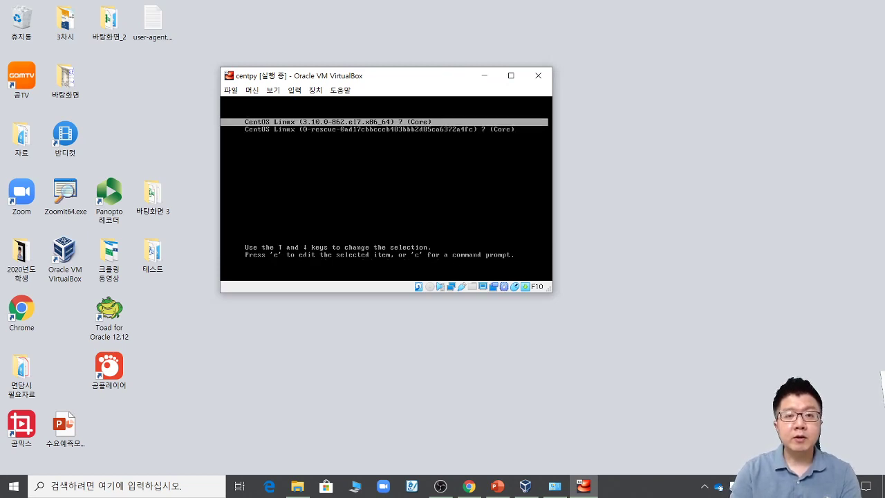
pyautogui.press('Return')
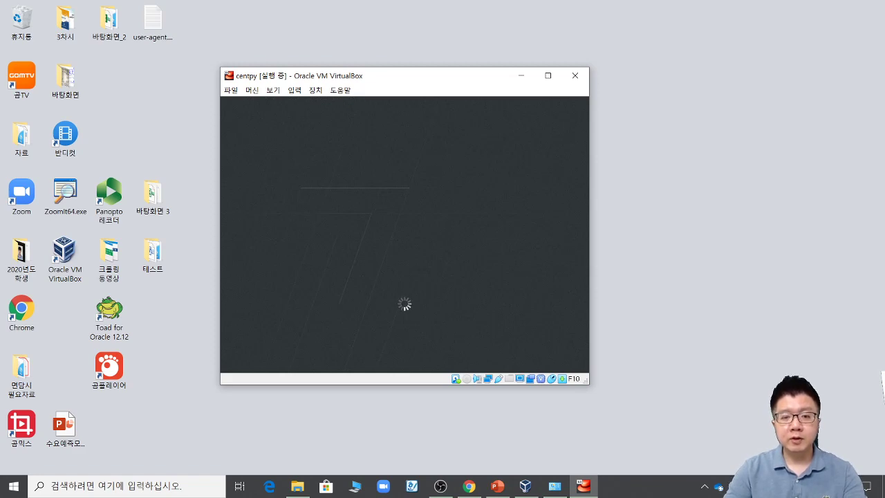
pyautogui.click(497, 486)
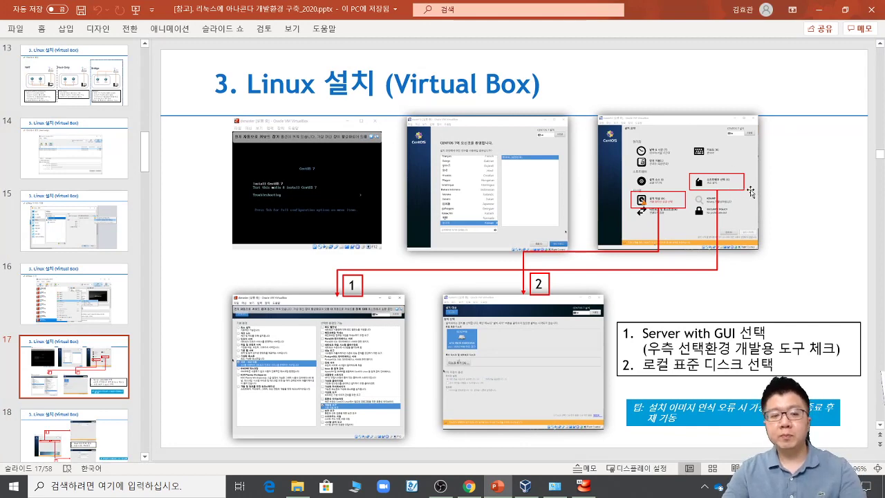
# Step: Start the slide show and ink-annotate the software selection and disk screenshots, then erase
pyautogui.hotkey('shift', 'F5')
pyautogui.press('Right')
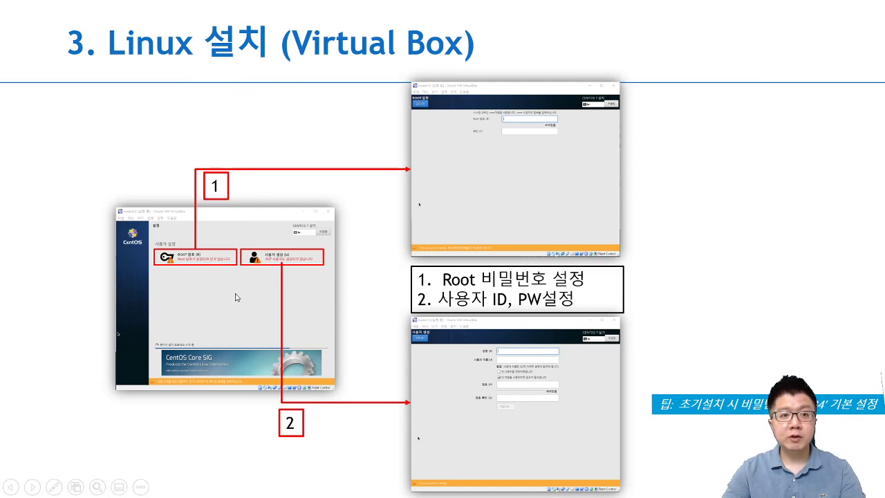
pyautogui.press('Left')
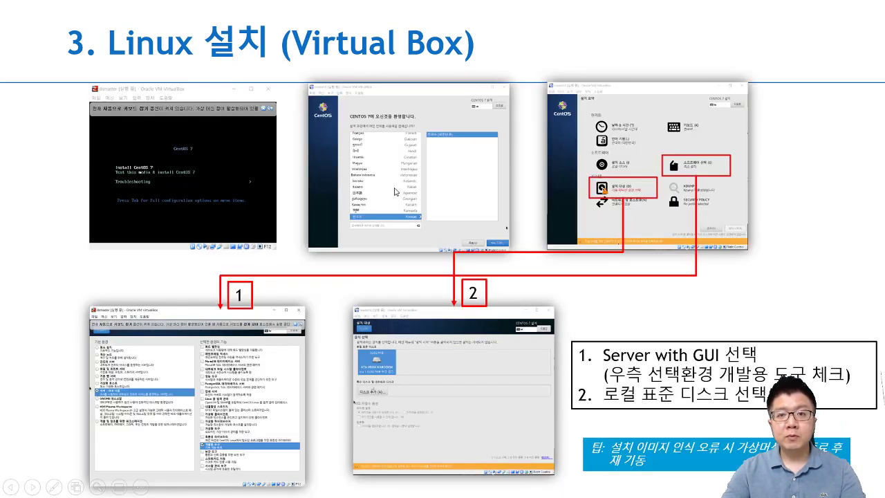
pyautogui.moveTo(719, 184)
pyautogui.mouseDown()
pyautogui.moveTo(719, 145)
pyautogui.moveTo(684, 197)
pyautogui.mouseUp()
pyautogui.moveTo(733, 166)
pyautogui.mouseDown()
pyautogui.moveTo(777, 167)
pyautogui.moveTo(787, 187)
pyautogui.moveTo(763, 188)
pyautogui.moveTo(795, 237)
pyautogui.mouseUp()
pyautogui.moveTo(798, 218)
pyautogui.mouseDown()
pyautogui.moveTo(810, 230)
pyautogui.moveTo(823, 199)
pyautogui.moveTo(828, 275)
pyautogui.mouseUp()
pyautogui.moveTo(842, 240); pyautogui.dragTo(845, 270)
pyautogui.moveTo(846, 261); pyautogui.dragTo(865, 280)
pyautogui.moveTo(729, 134); pyautogui.dragTo(762, 148)
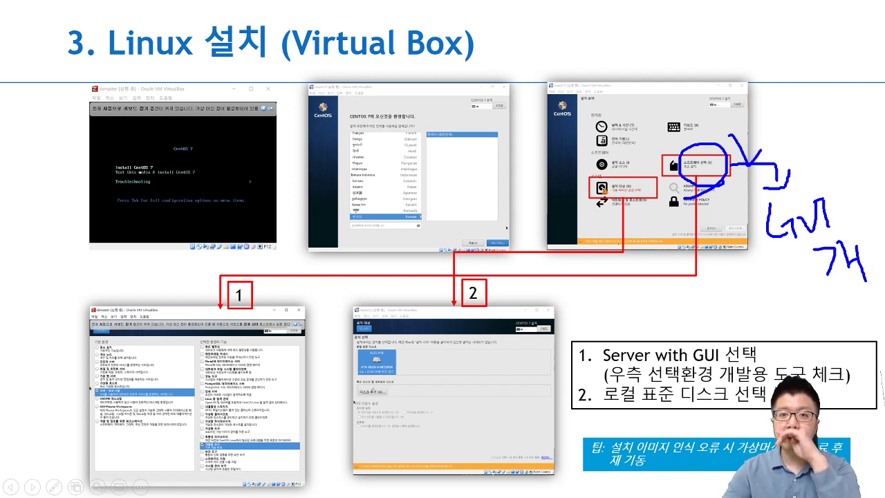
pyautogui.moveTo(561, 206)
pyautogui.mouseDown()
pyautogui.moveTo(593, 179)
pyautogui.moveTo(590, 196)
pyautogui.moveTo(603, 200)
pyautogui.moveTo(607, 169)
pyautogui.mouseUp()
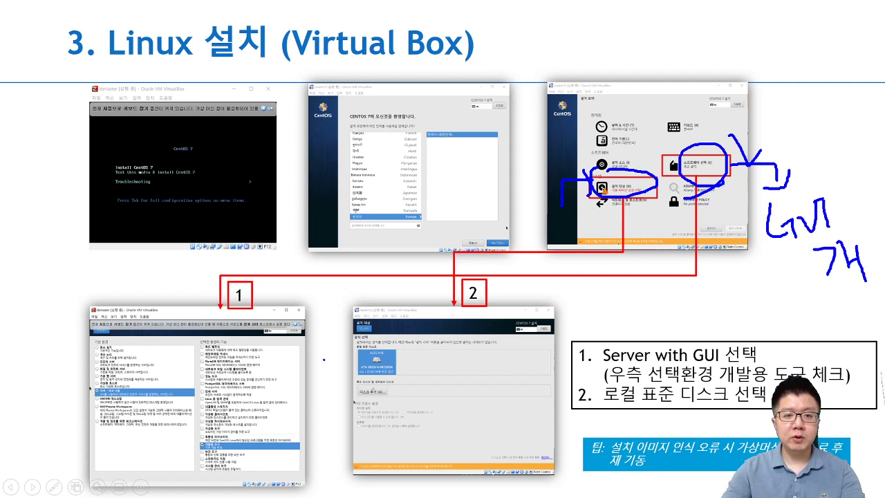
pyautogui.moveTo(325, 364); pyautogui.dragTo(358, 362)
pyautogui.moveTo(348, 358); pyautogui.dragTo(355, 380)
pyautogui.press('e')
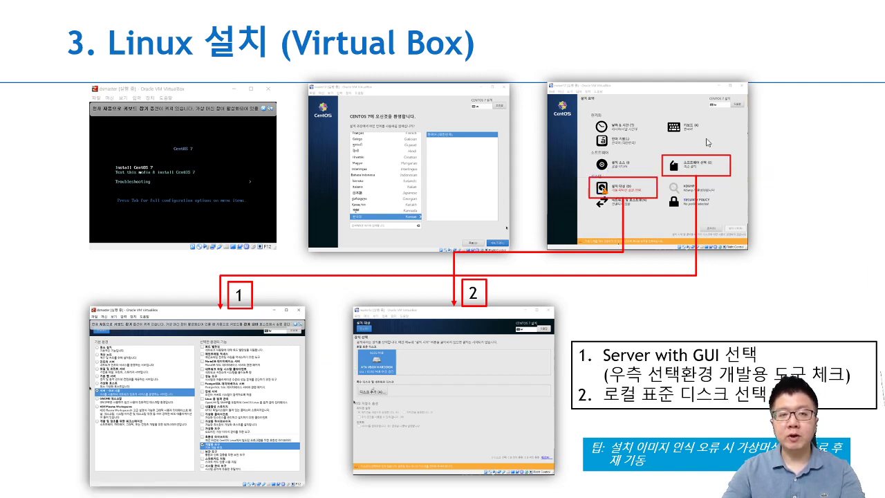
# Step: Annotate the root password and user creation slide, advance to the VM cloning slide, and end the show
pyautogui.press('Right')
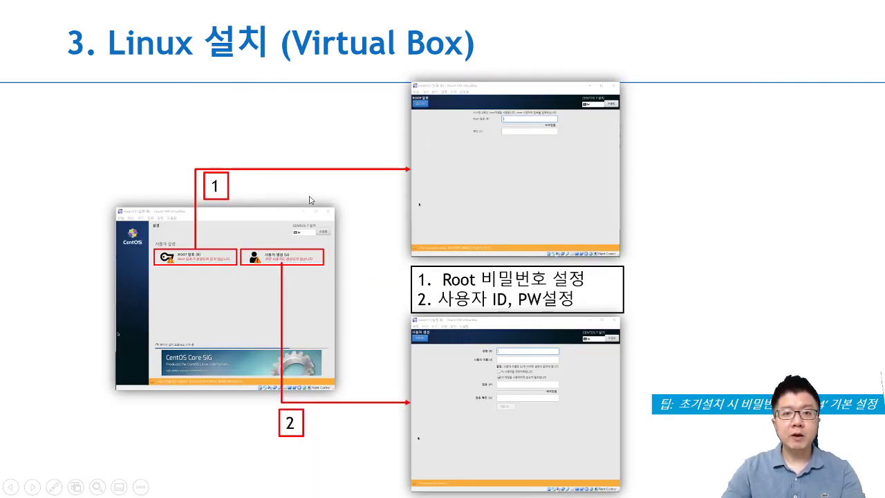
pyautogui.moveTo(304, 202)
pyautogui.mouseDown()
pyautogui.moveTo(350, 186)
pyautogui.moveTo(511, 173)
pyautogui.mouseUp()
pyautogui.moveTo(479, 155)
pyautogui.mouseDown()
pyautogui.moveTo(510, 176)
pyautogui.moveTo(510, 189)
pyautogui.mouseUp()
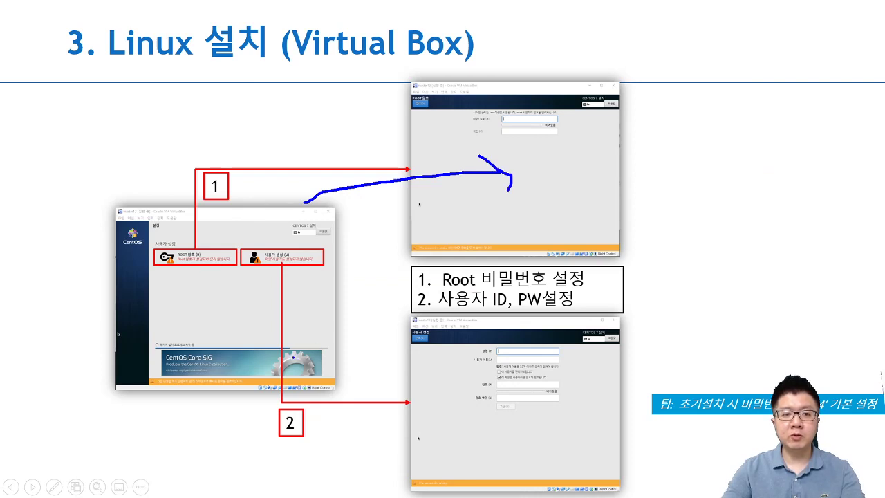
pyautogui.moveTo(300, 279)
pyautogui.mouseDown()
pyautogui.moveTo(339, 395)
pyautogui.moveTo(385, 415)
pyautogui.mouseUp()
pyautogui.press('e')
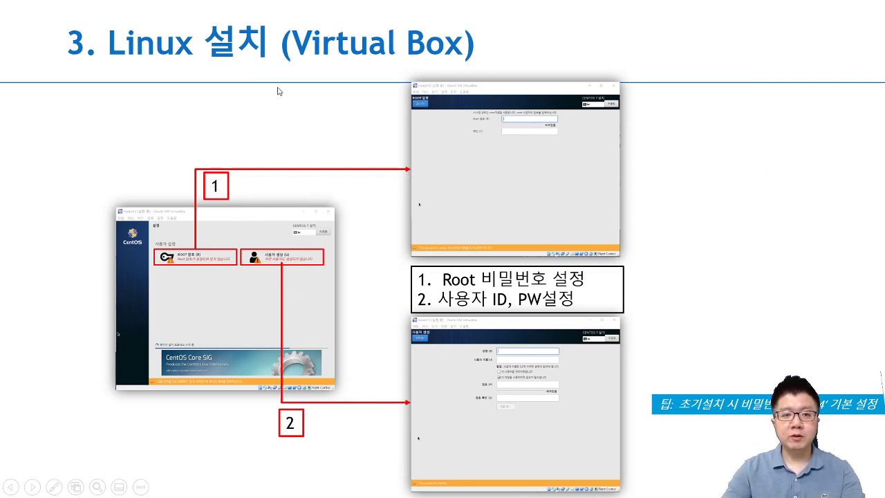
pyautogui.press('Right')
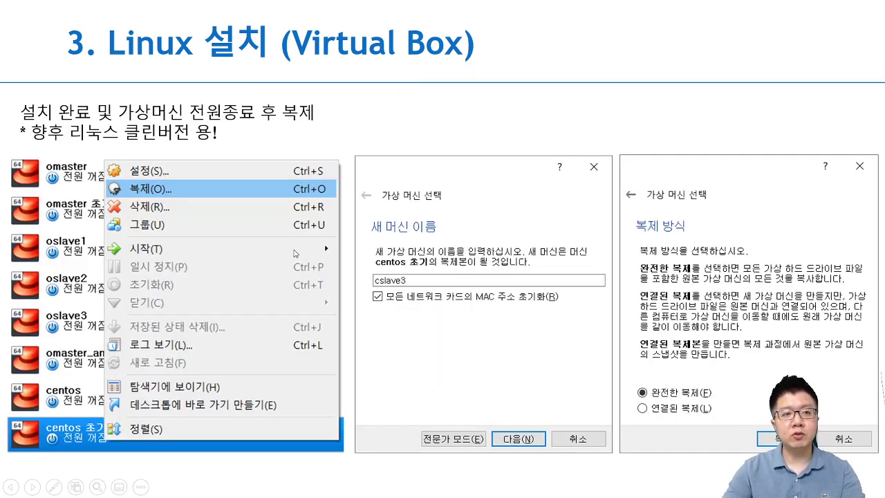
pyautogui.press('Escape')
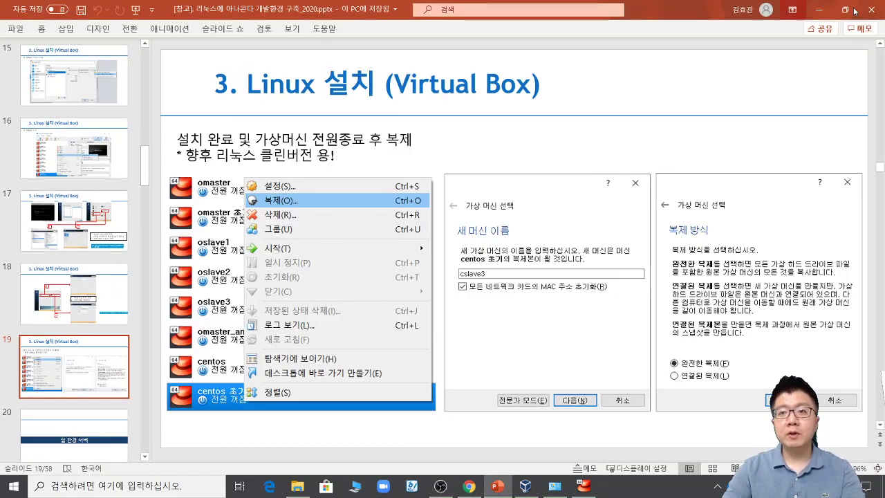
# Step: Minimize PowerPoint, accept the CentOS license agreement, and click 설정 완료
pyautogui.click(819, 9)
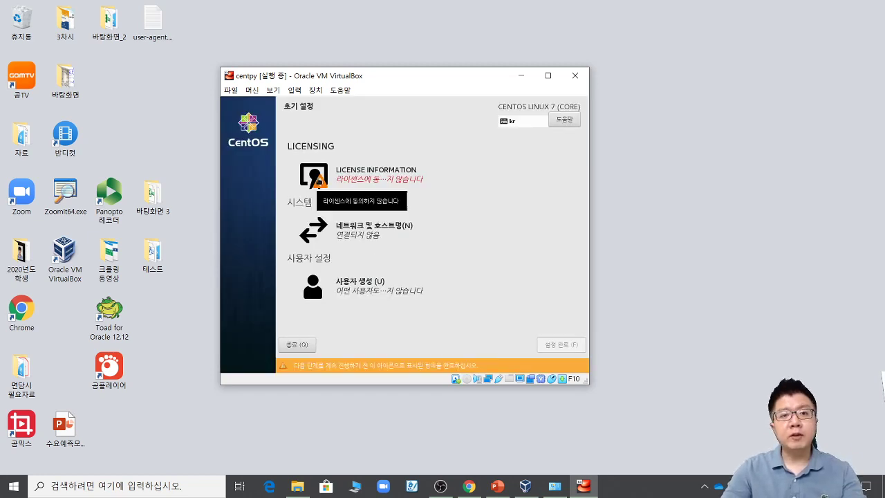
pyautogui.click(318, 179)
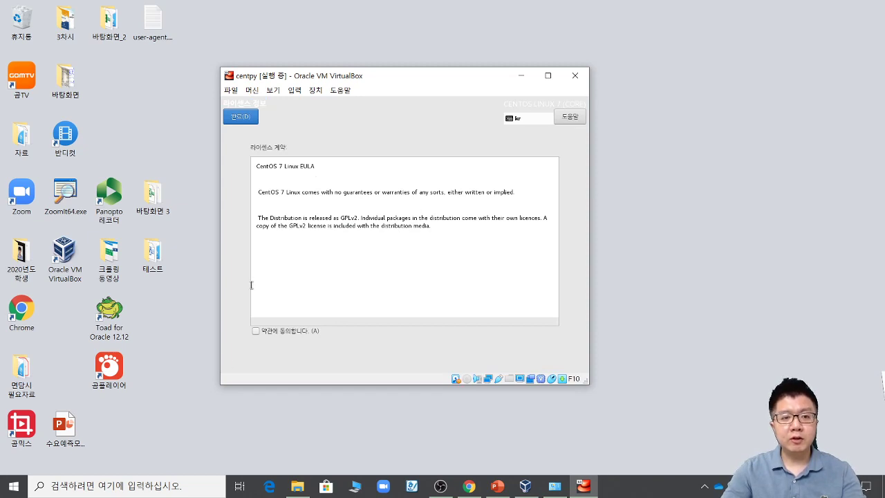
pyautogui.click(256, 331)
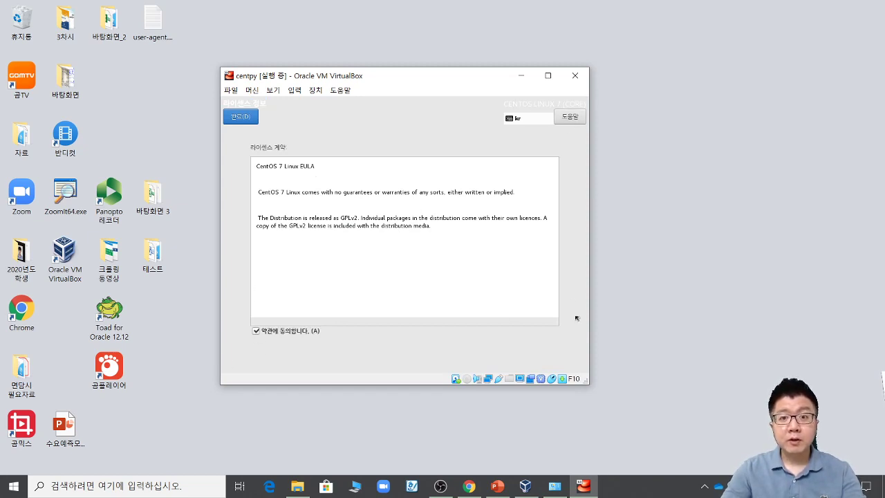
pyautogui.click(236, 117)
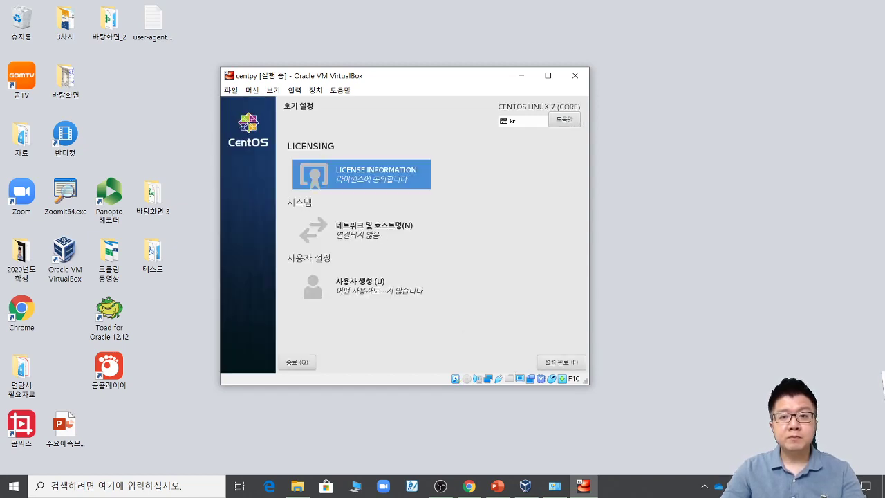
pyautogui.click(567, 366)
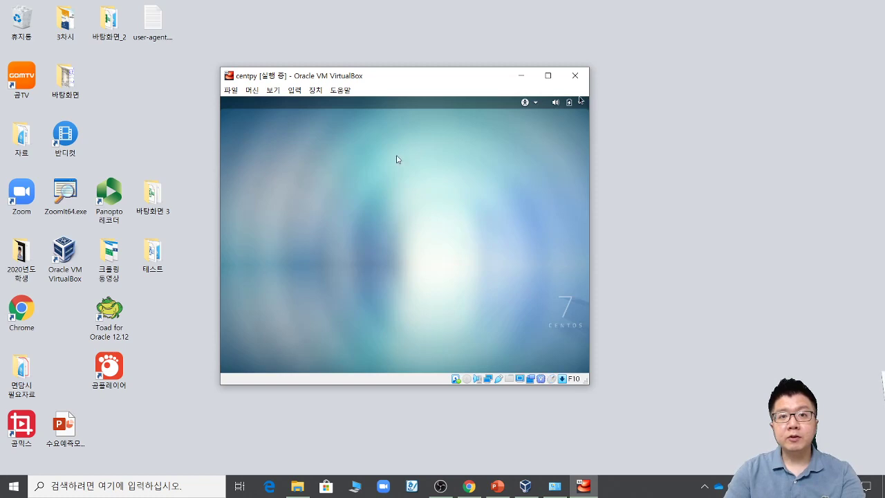
# Step: Drag the VirtualBox window up and to the right while the VM boots to GNOME
pyautogui.moveTo(415, 80); pyautogui.dragTo(466, 79)
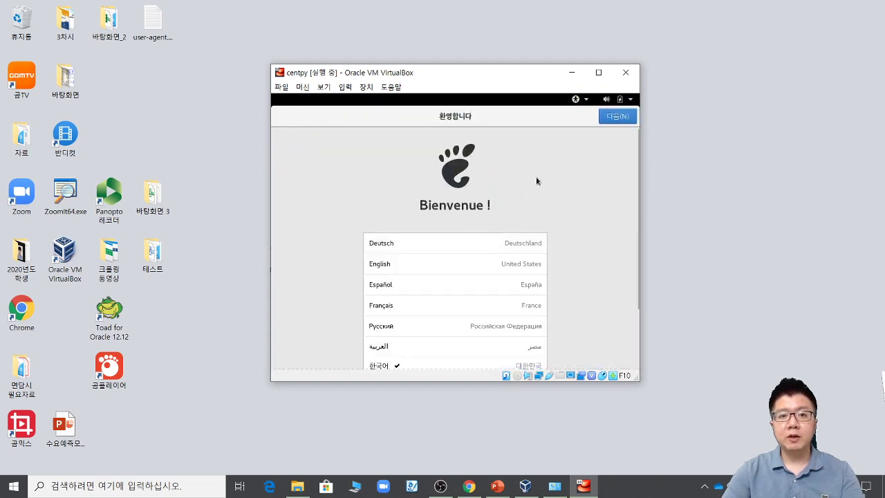
# Step: Keep 한국어 as language and keyboard layout, and pass the privacy page
pyautogui.click(617, 116)
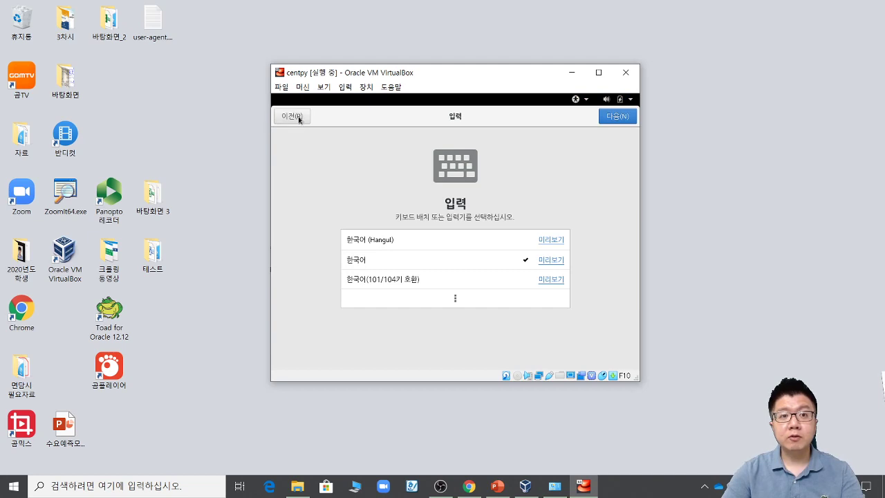
pyautogui.click(294, 118)
pyautogui.scroll(-1, 455, 249)
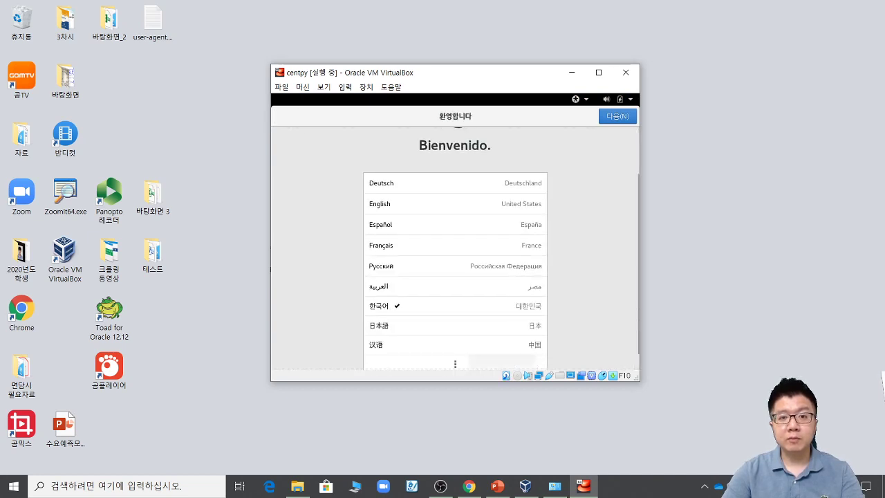
pyautogui.click(427, 309)
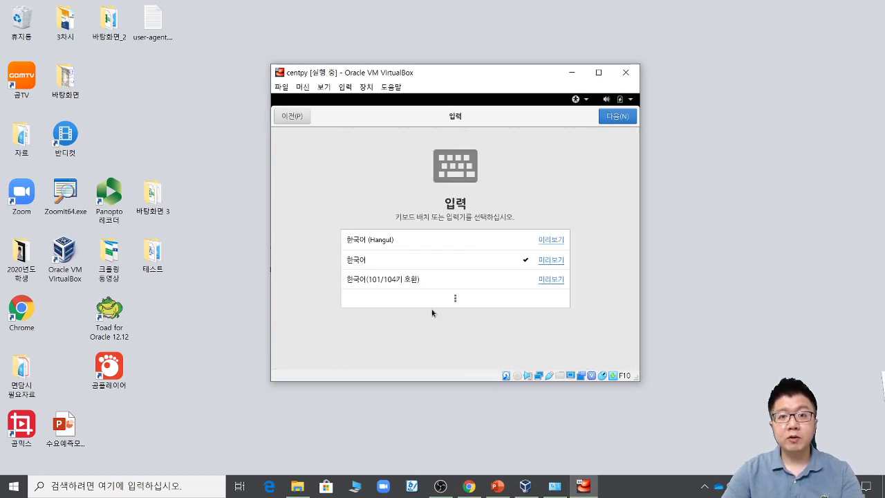
pyautogui.click(607, 122)
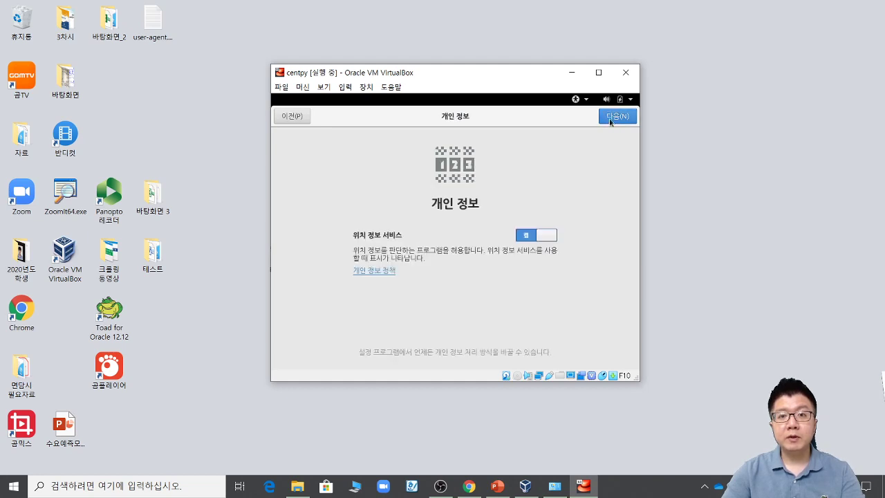
pyautogui.click(616, 118)
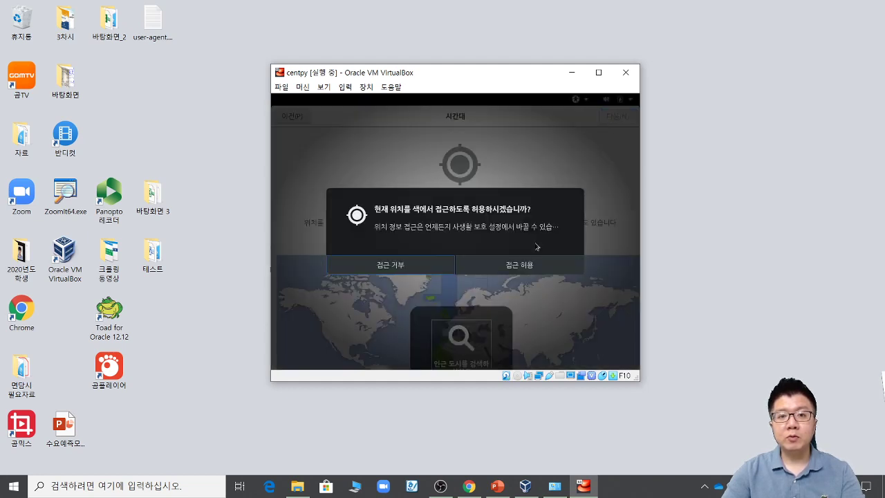
# Step: Allow location, set the time zone to 서울, 대한민국, and skip online accounts
pyautogui.click(529, 265)
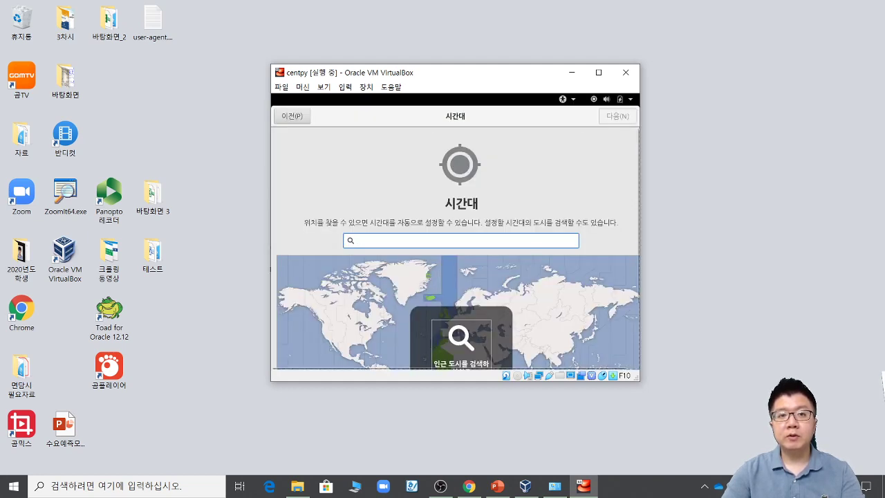
pyautogui.write('s')
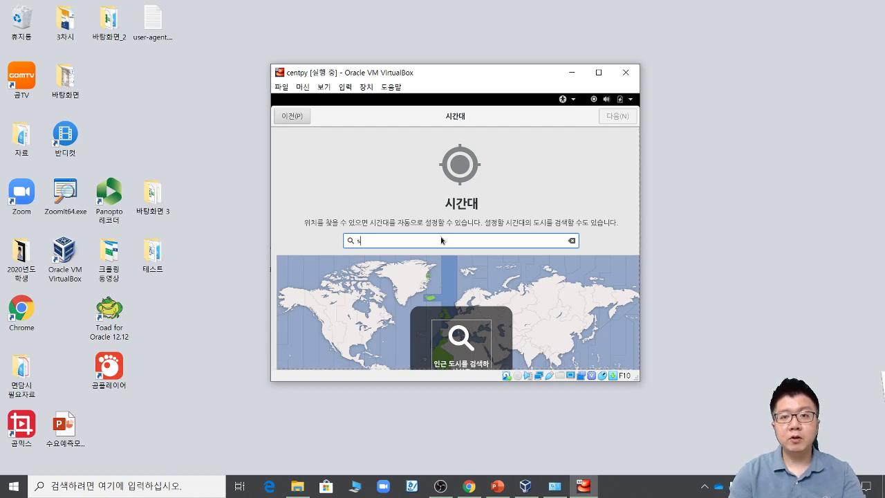
pyautogui.write('eoul')
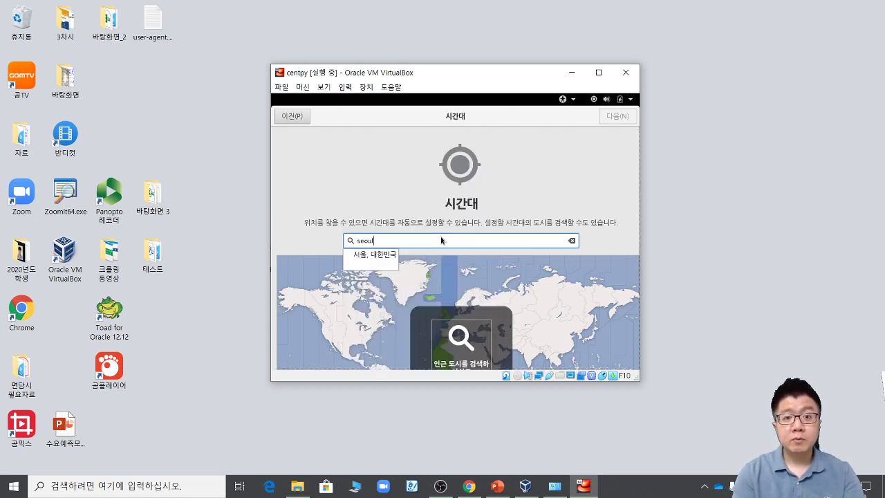
pyautogui.click(374, 255)
pyautogui.click(622, 117)
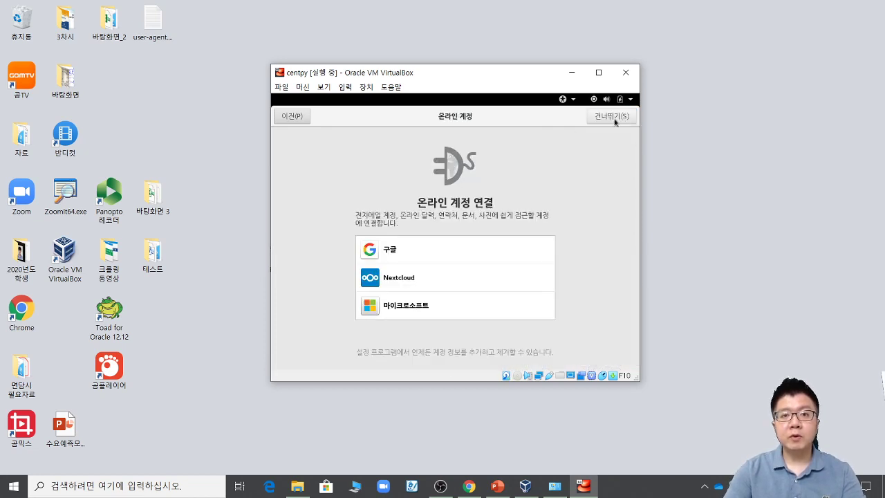
pyautogui.click(611, 119)
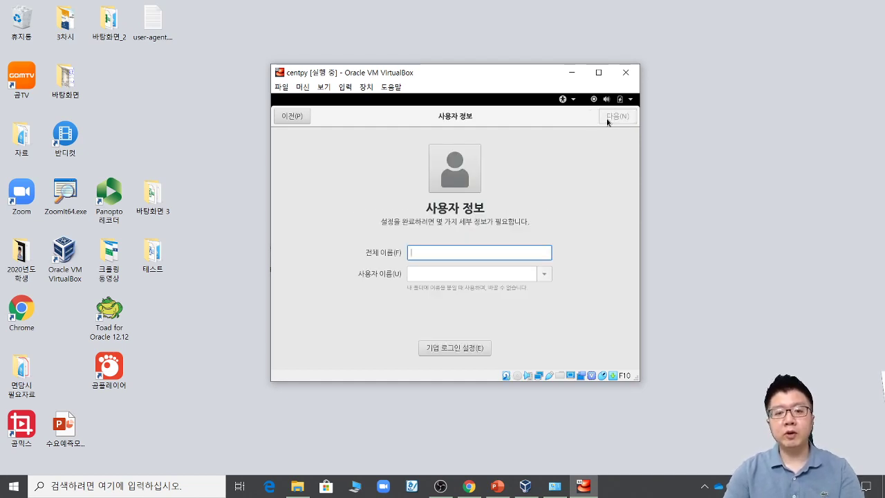
# Step: Enter the user's full name and username on the 사용자 정보 page and continue
pyautogui.write('py')
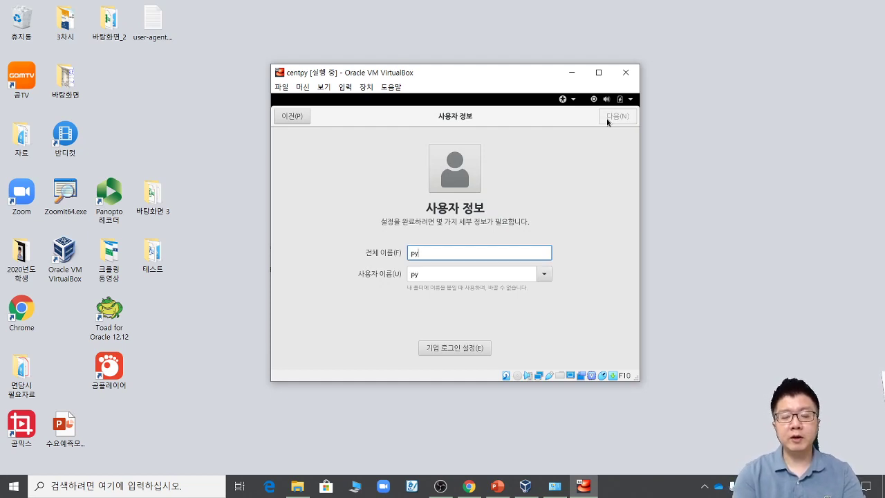
pyautogui.press('BackSpace')
pyautogui.press('BackSpace')
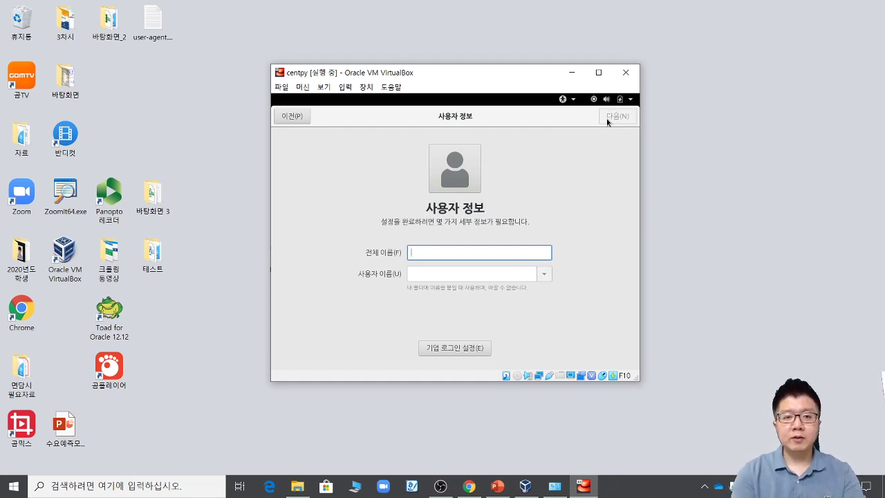
pyautogui.write('hk')
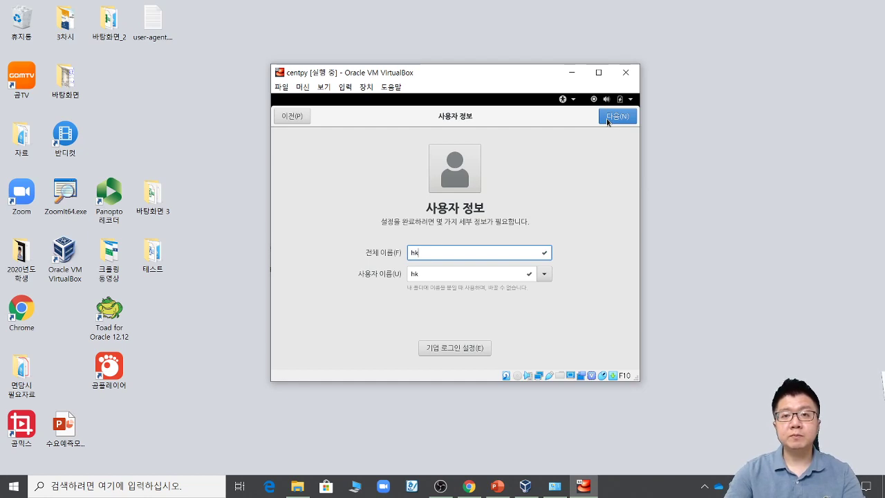
pyautogui.click(608, 117)
# Step: Set and confirm the user's password, then start using CentOS Linux
pyautogui.write('1234')
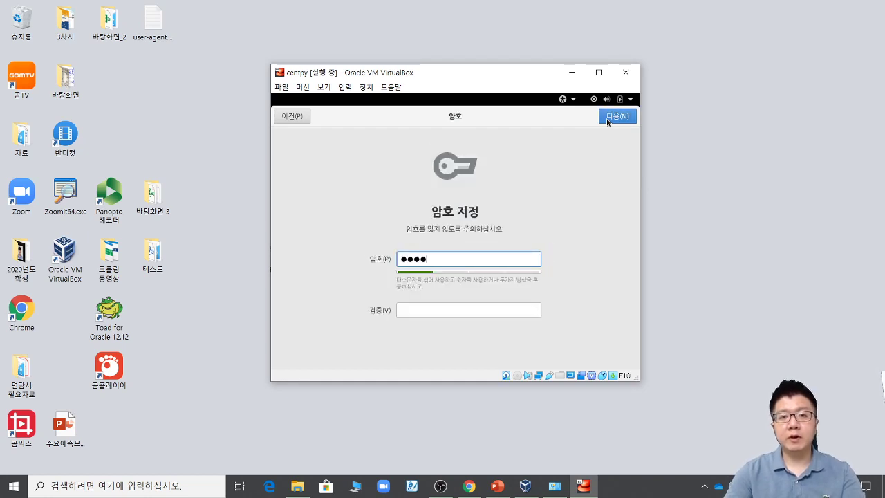
pyautogui.press('Tab')
pyautogui.write('1234')
pyautogui.click(611, 118)
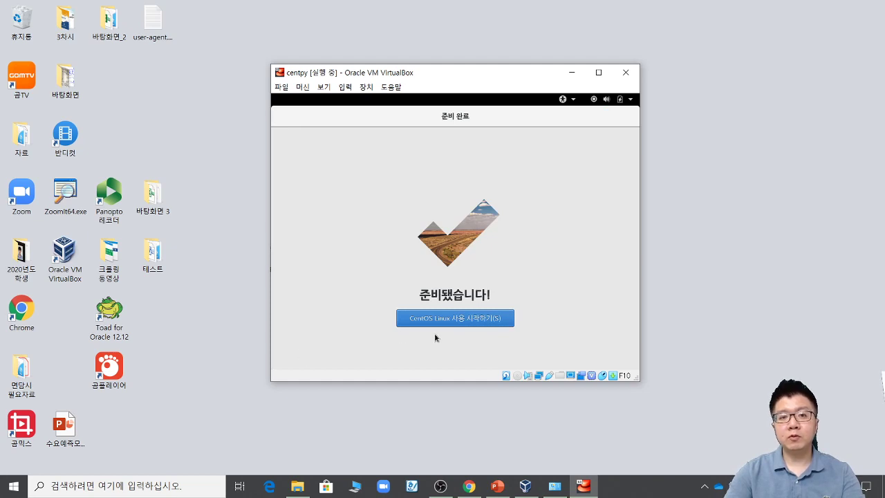
pyautogui.click(450, 319)
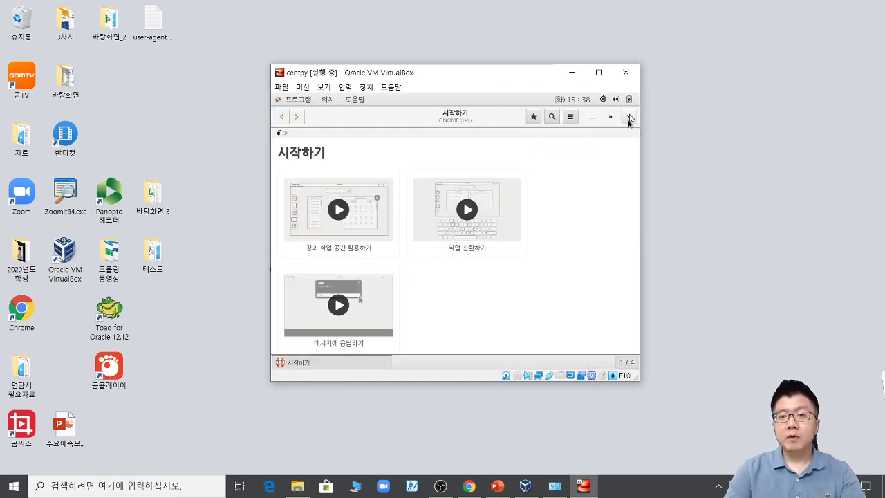
# Step: Close GNOME Help and open a terminal from the desktop's 터미널 열기 menu item
pyautogui.click(628, 117)
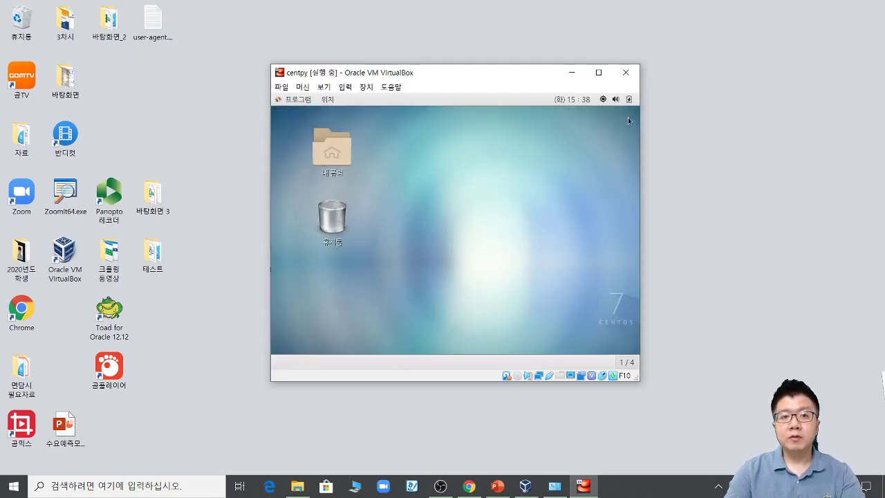
pyautogui.rightClick(418, 193)
pyautogui.click(399, 130)
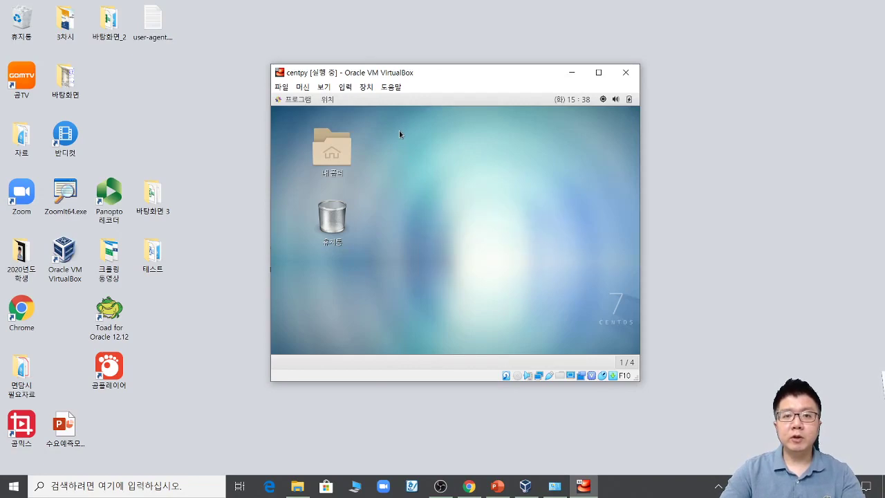
pyautogui.rightClick(404, 148)
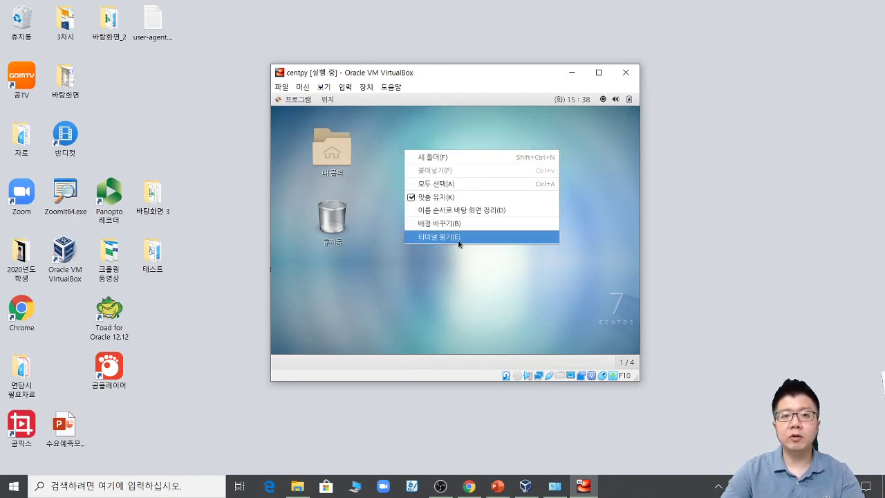
pyautogui.click(444, 266)
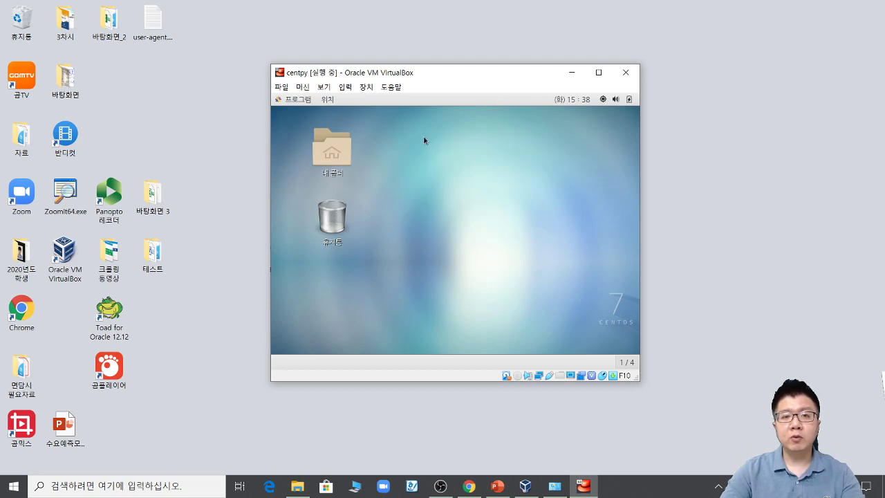
pyautogui.rightClick(375, 142)
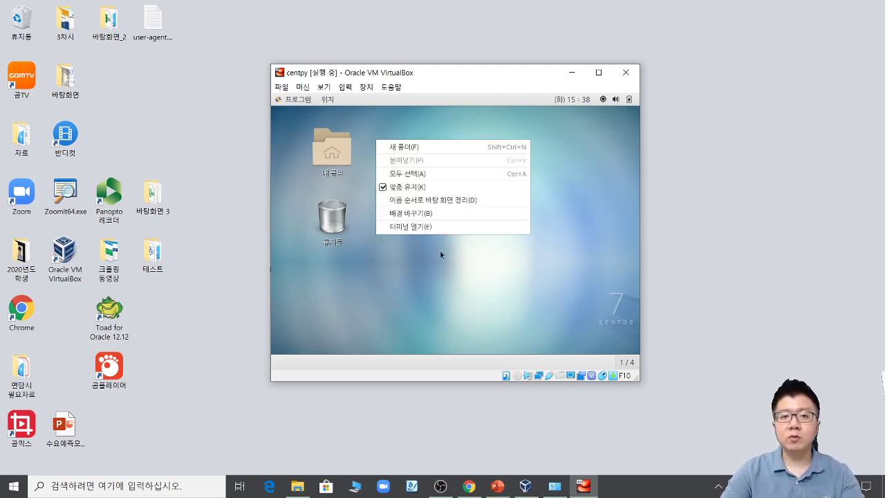
pyautogui.click(427, 233)
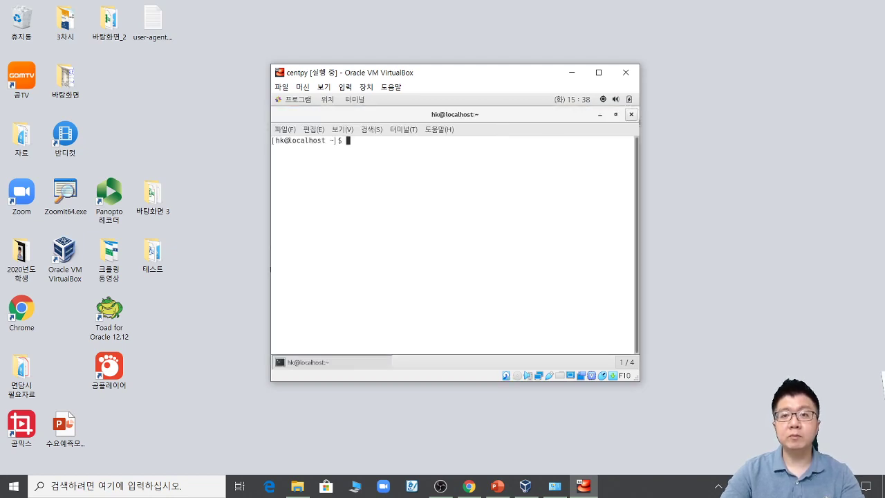
# Step: Restore the terminal, toggle full screen on and off, then show PowerPoint slide 34 on sudoers setup
pyautogui.click(616, 115)
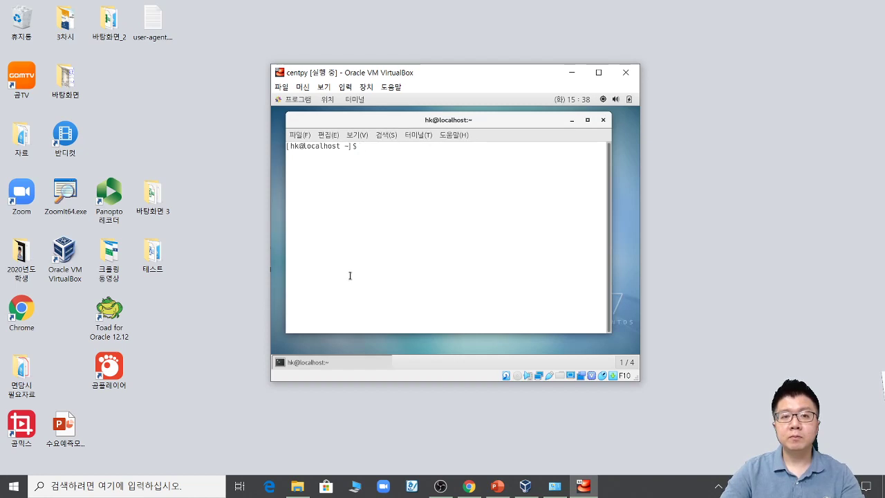
pyautogui.press('F11')
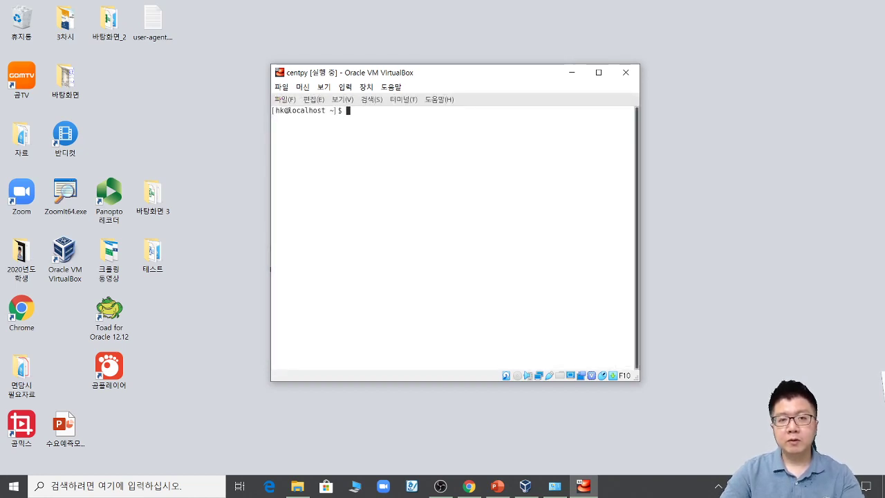
pyautogui.press('F11')
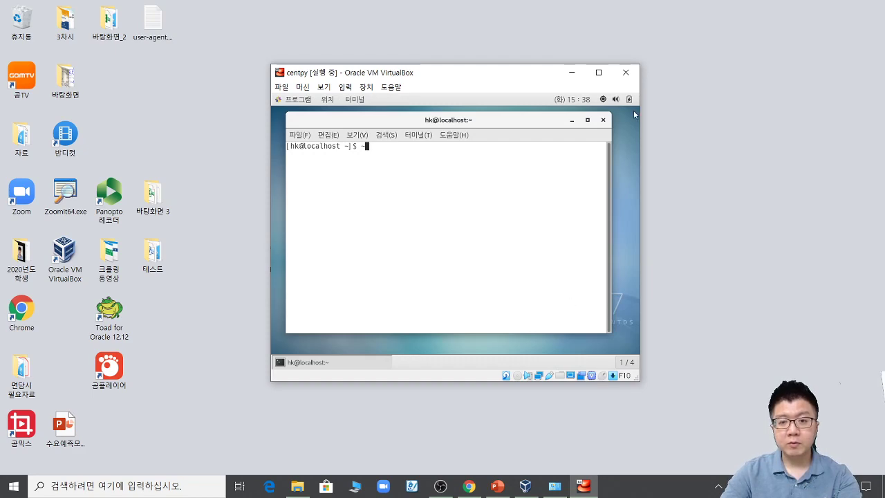
pyautogui.click(496, 487)
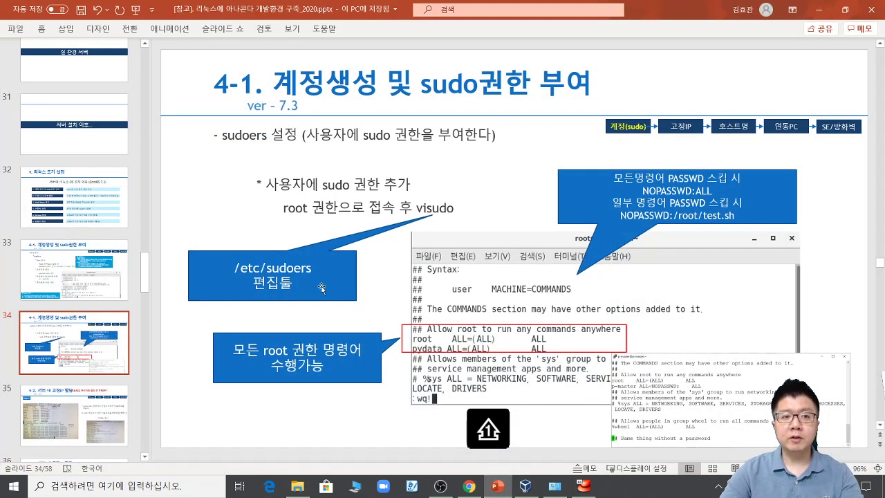